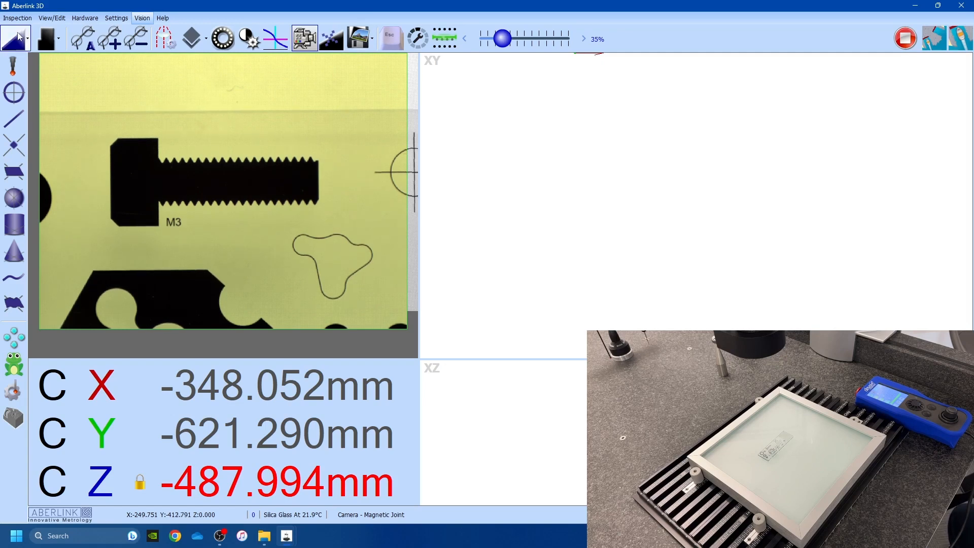
# - Measure a single point on the end face of the M3 screw's threaded shank and accept it
pyautogui.click(27, 39)
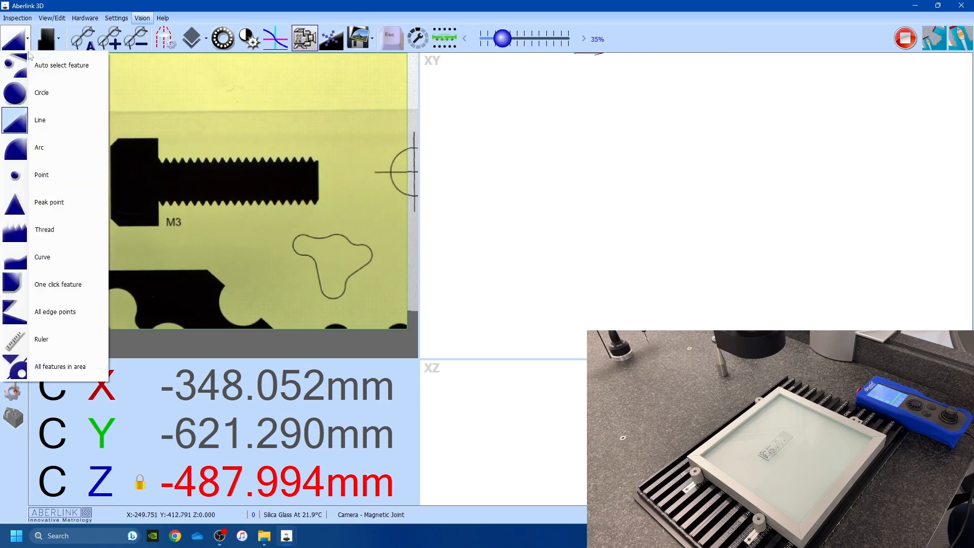
pyautogui.click(41, 171)
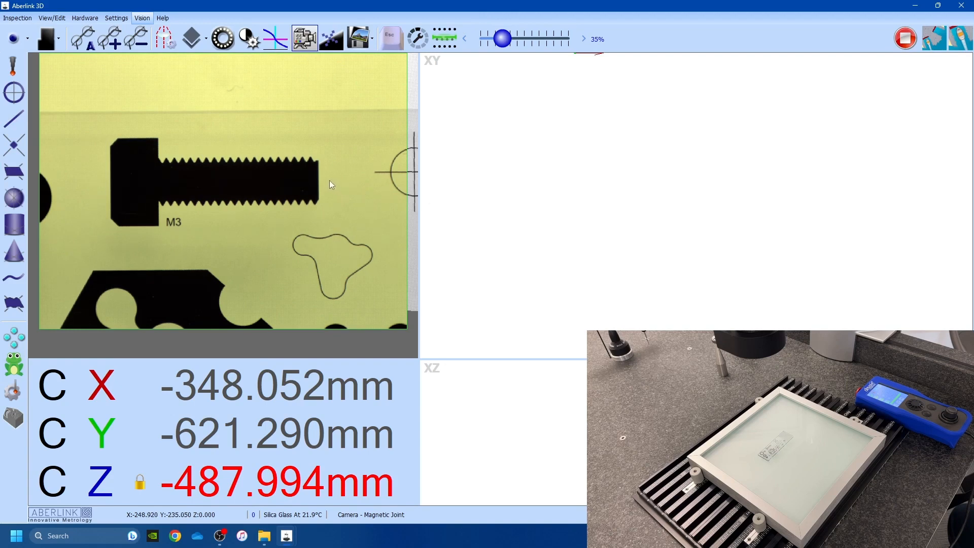
pyautogui.scroll(3, 330, 180)
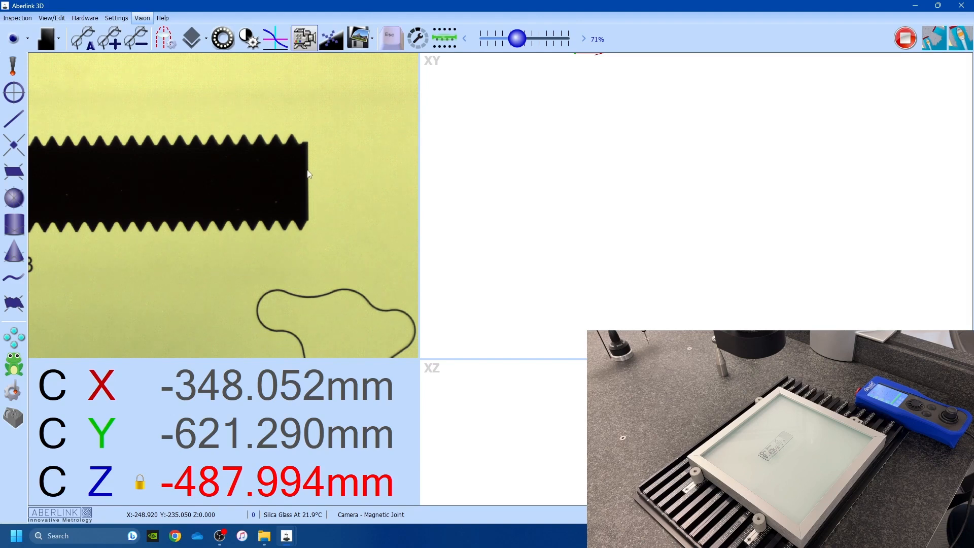
pyautogui.moveTo(310, 181); pyautogui.dragTo(317, 181)
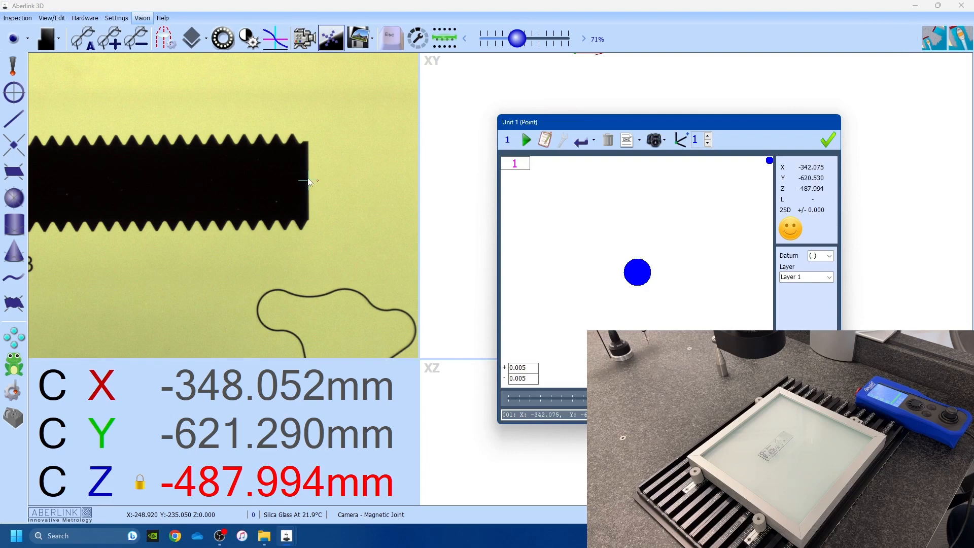
pyautogui.click(825, 137)
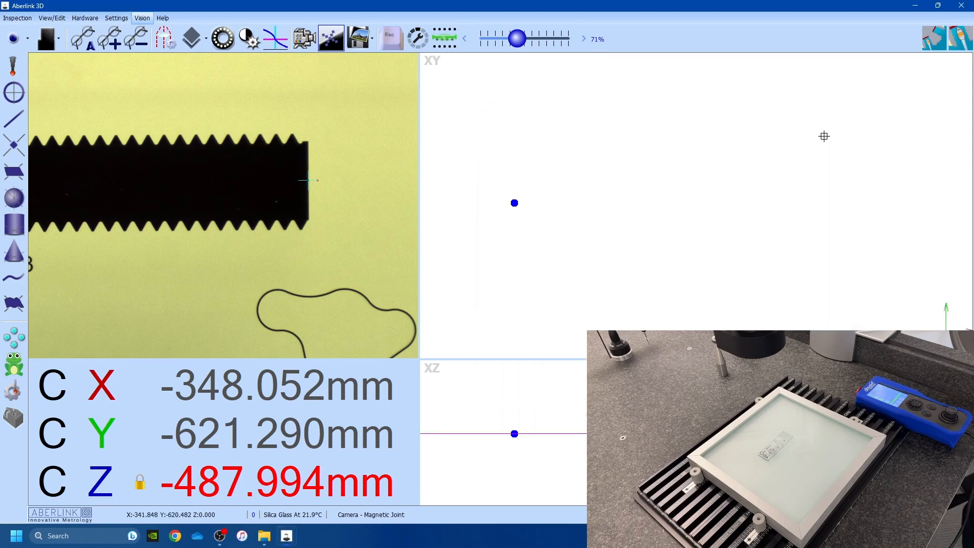
# - Measure a line along the outer end face of the M3 screw's head and accept it
pyautogui.click(15, 39)
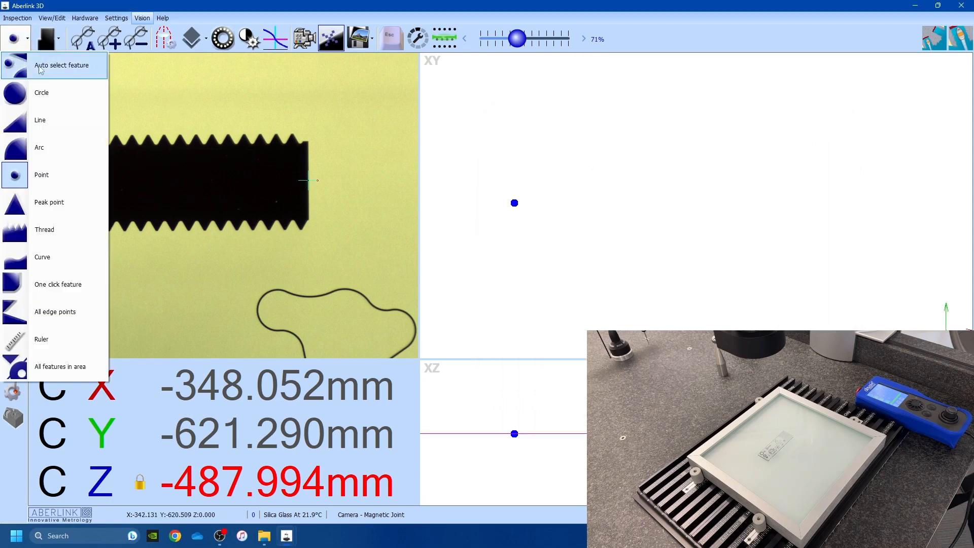
pyautogui.click(40, 120)
pyautogui.scroll(-3, 205, 176)
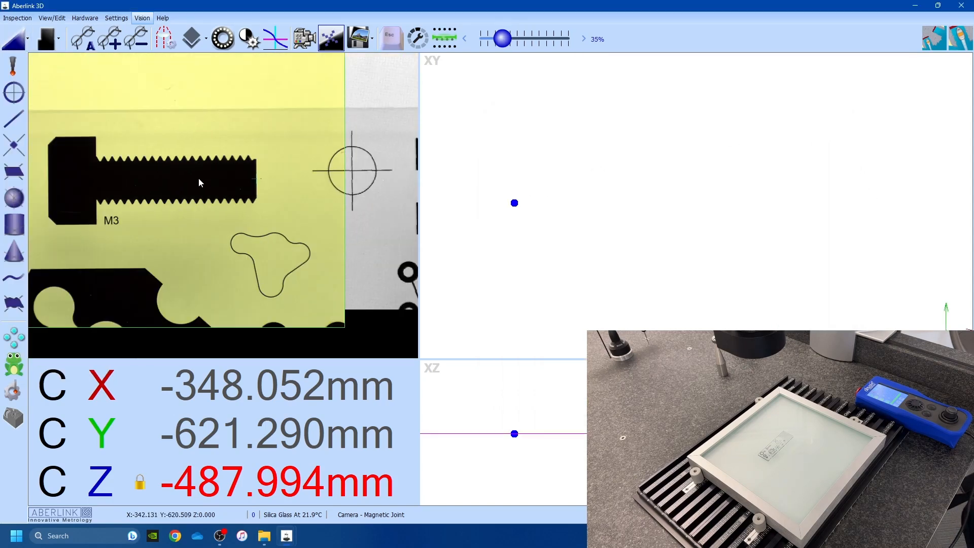
pyautogui.scroll(-2, 199, 182)
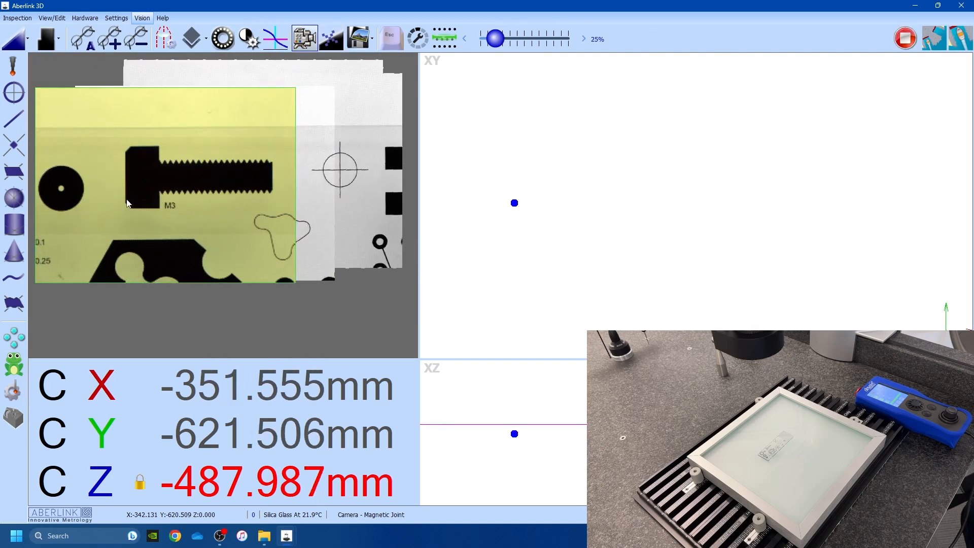
pyautogui.click(127, 169)
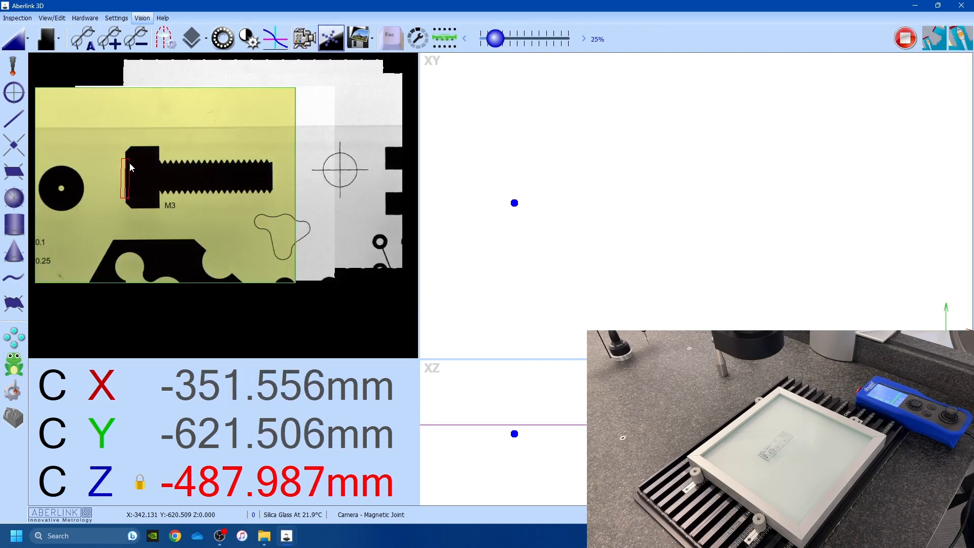
pyautogui.click(828, 140)
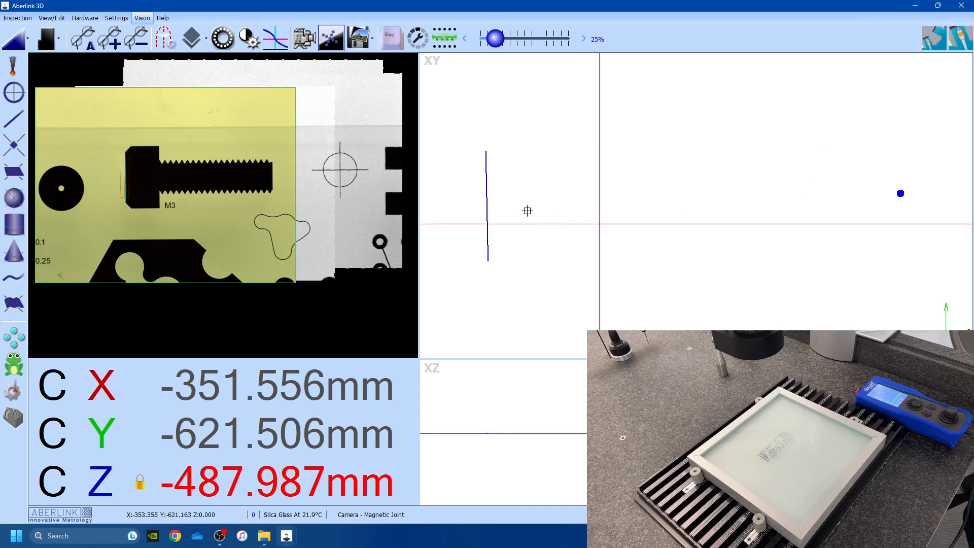
# - Dimension the distance from the screw-head line to the shank-end point, placing the dimension above both features in the XY view
pyautogui.moveTo(485, 204); pyautogui.dragTo(867, 195)
pyautogui.click(900, 193)
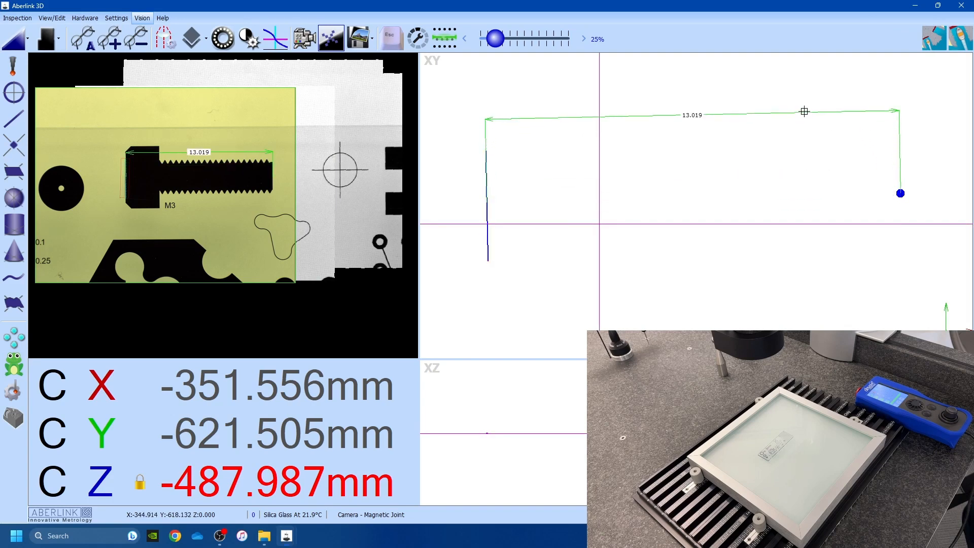
pyautogui.click(805, 109)
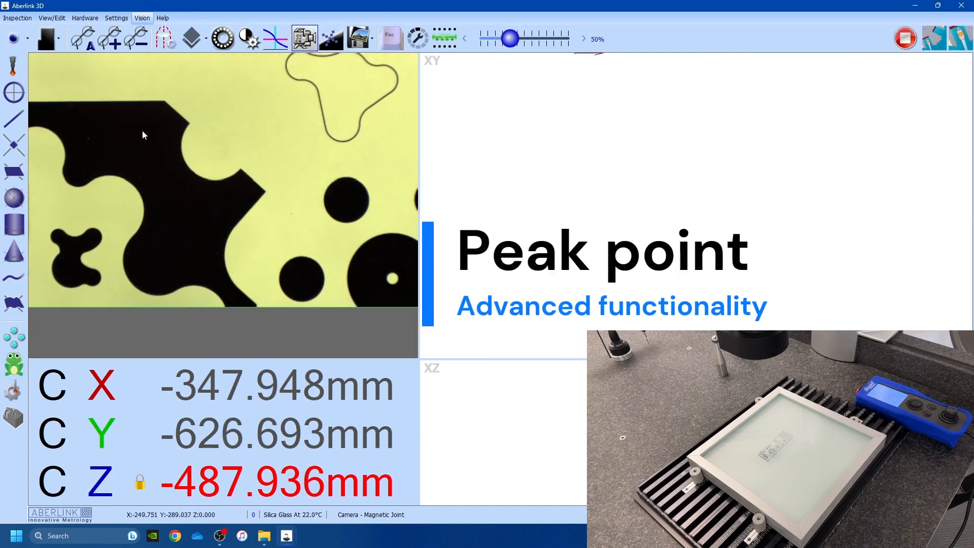
# - Measure a peak point at the sharp outer corner of the black profile, with the search area enclosing the tip
pyautogui.click(27, 39)
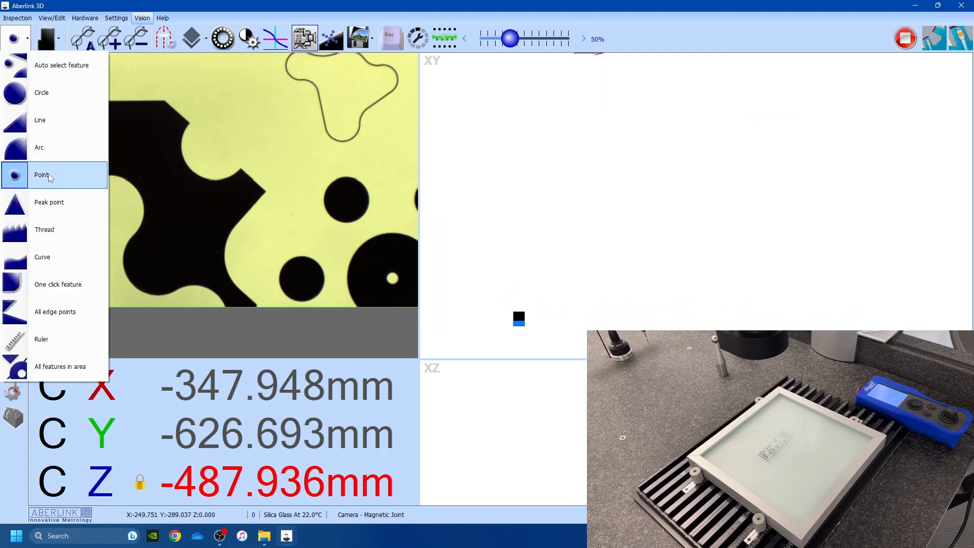
pyautogui.click(56, 205)
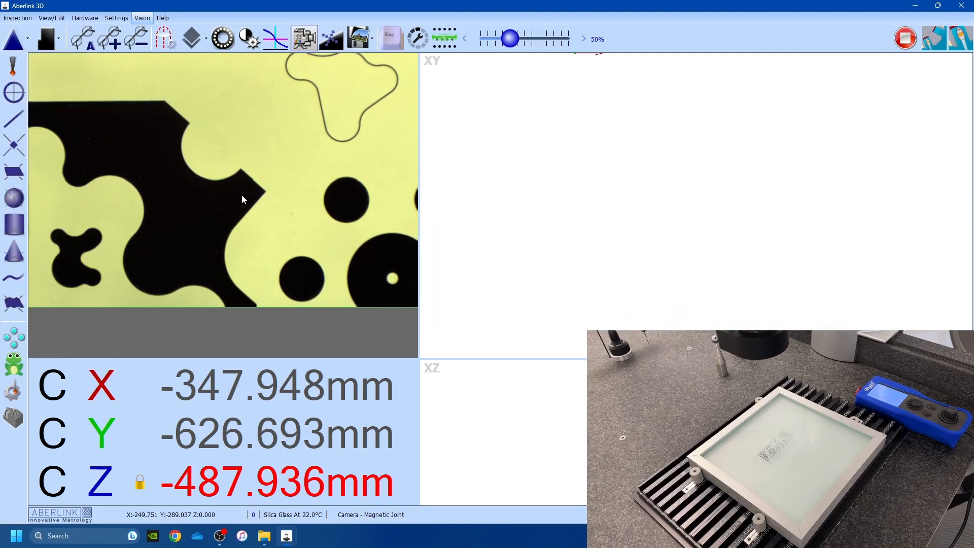
pyautogui.scroll(2, 266, 191)
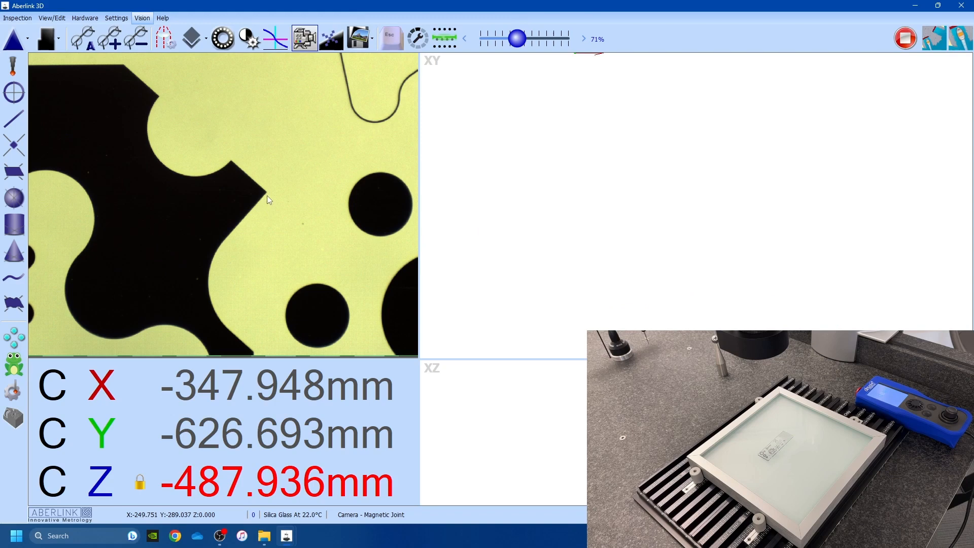
pyautogui.scroll(2, 268, 192)
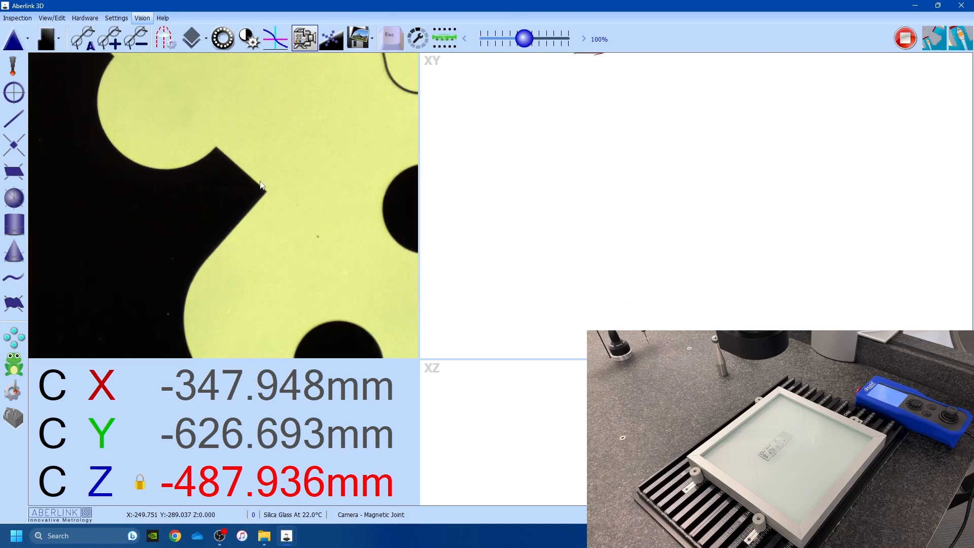
pyautogui.moveTo(257, 171); pyautogui.dragTo(259, 210)
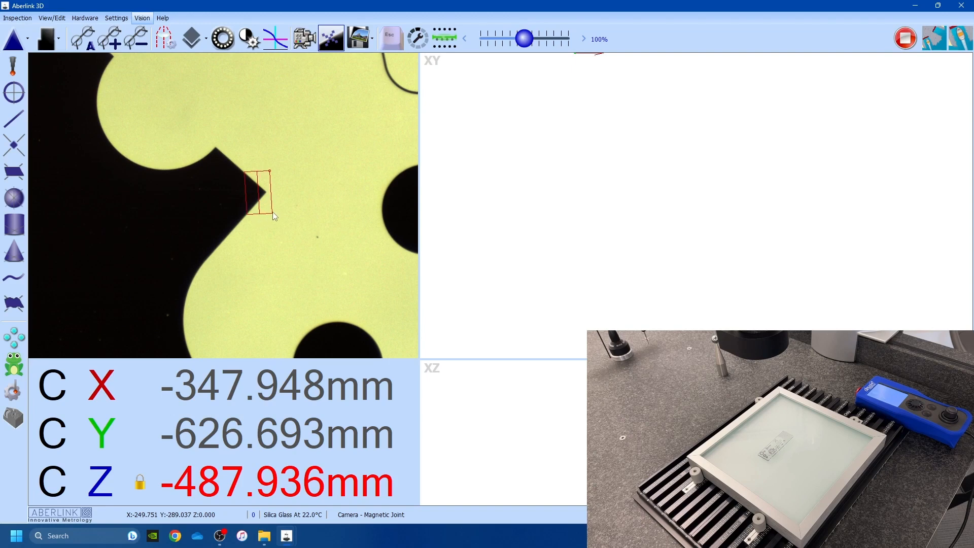
pyautogui.click(278, 214)
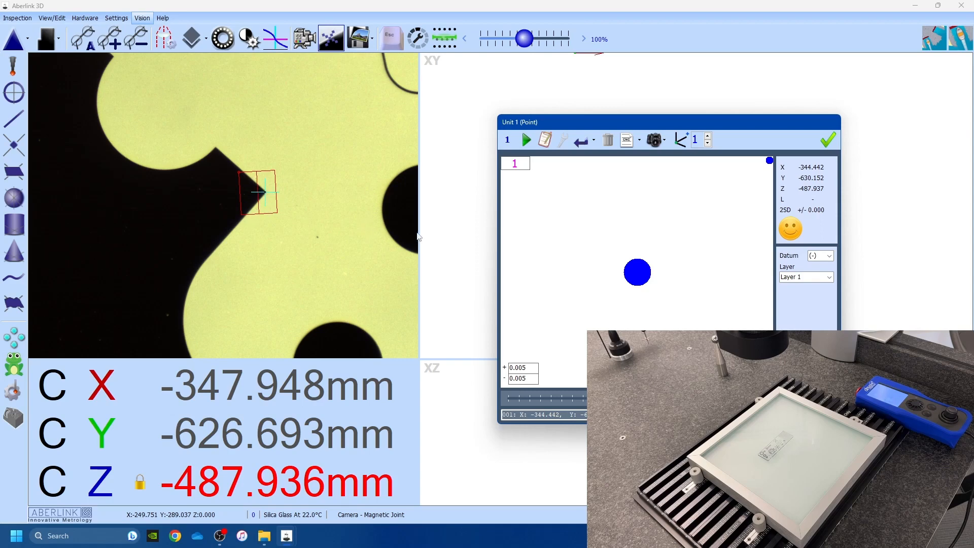
pyautogui.moveTo(699, 124); pyautogui.dragTo(695, 91)
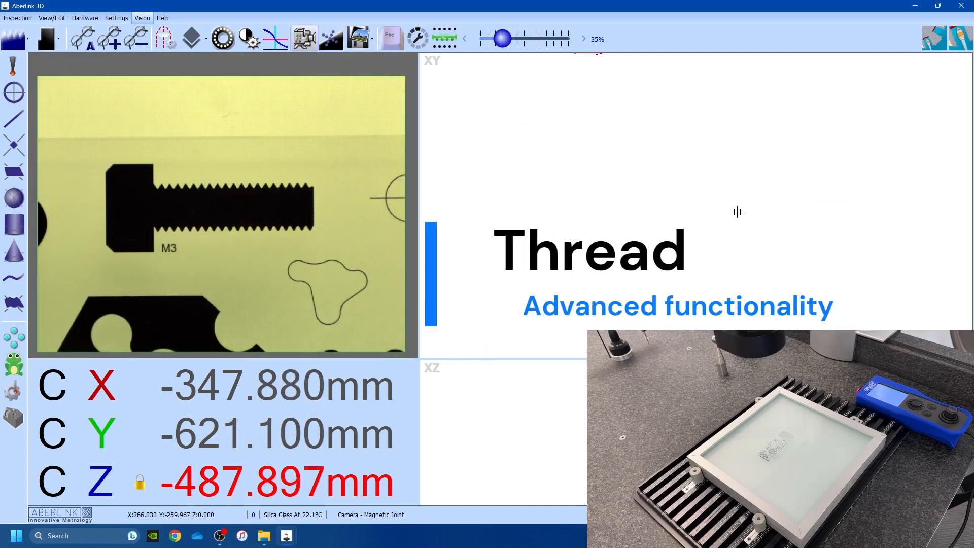
# - Measure the M3 screw's upper thread flank as a Thread feature, covering the full threaded length
pyautogui.click(28, 41)
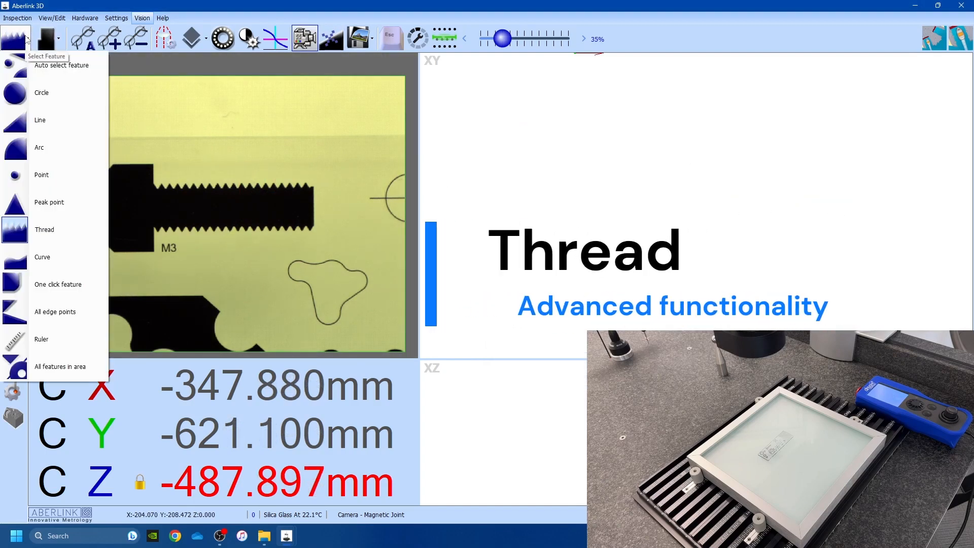
pyautogui.click(63, 233)
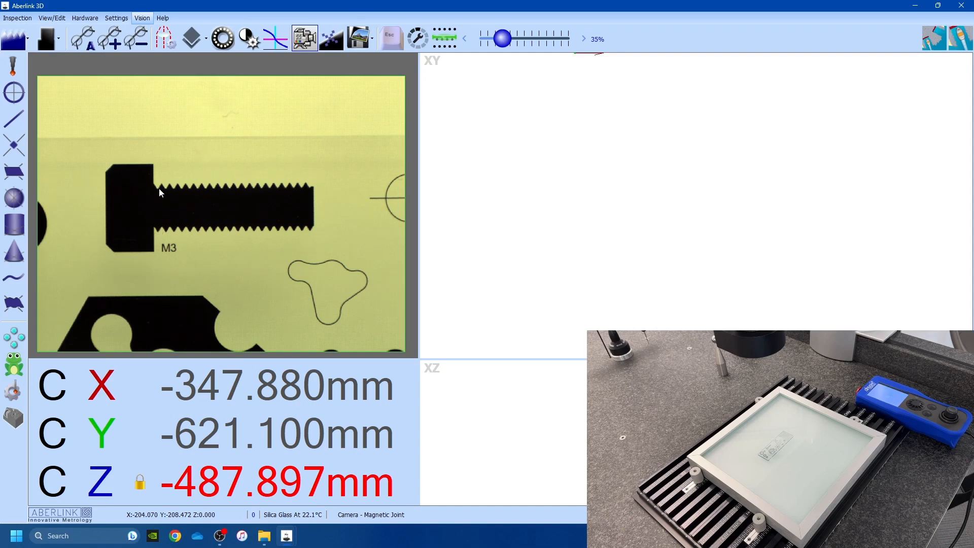
pyautogui.scroll(1, 159, 191)
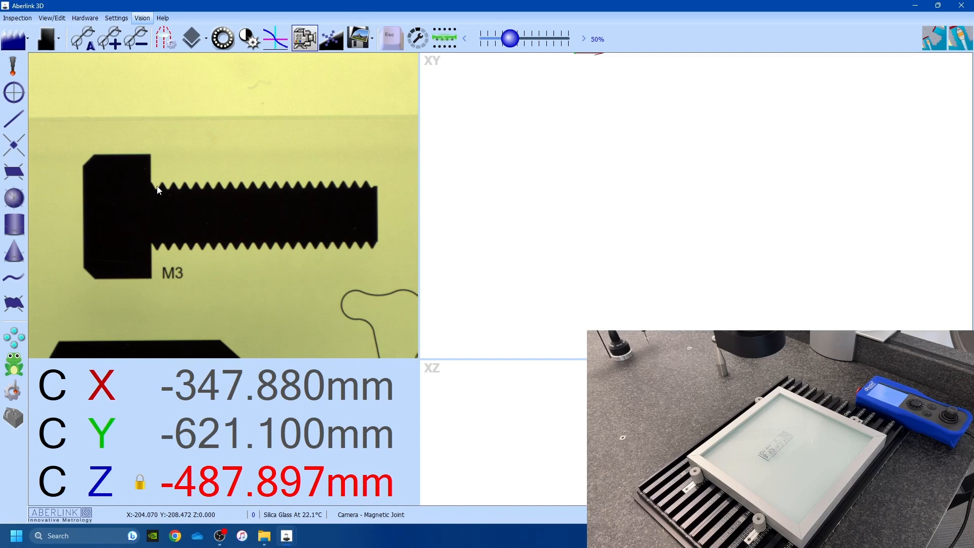
pyautogui.moveTo(156, 186)
pyautogui.mouseDown()
pyautogui.moveTo(339, 222)
pyautogui.moveTo(375, 186)
pyautogui.mouseUp()
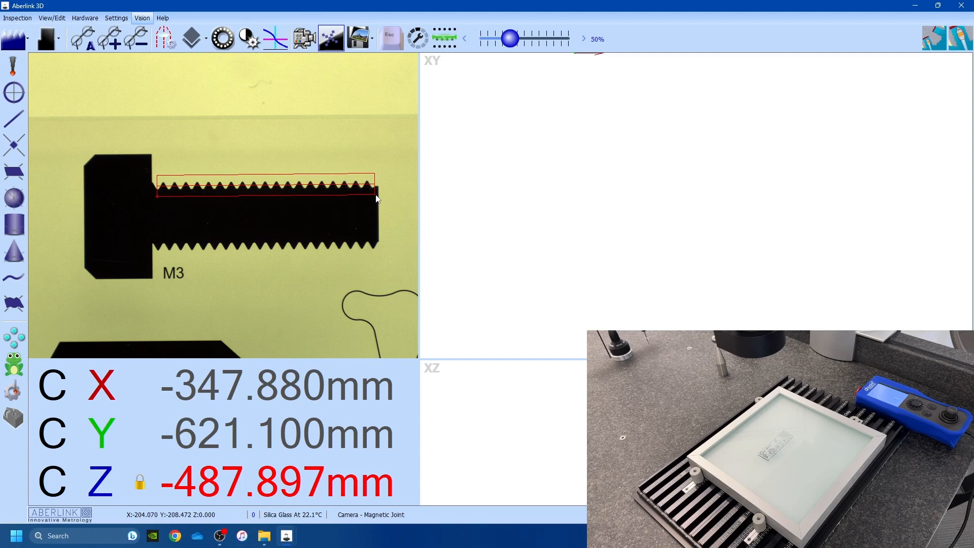
pyautogui.click(376, 199)
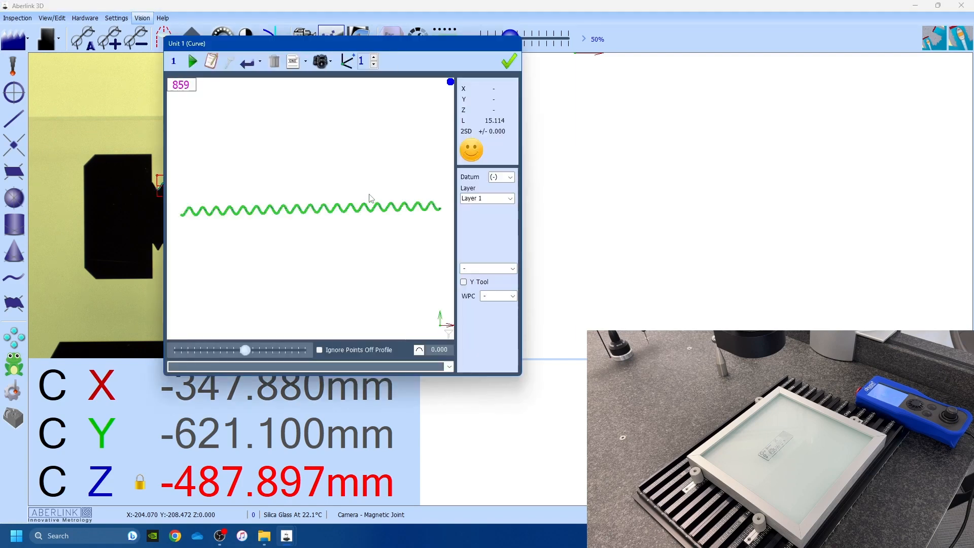
pyautogui.moveTo(254, 45)
pyautogui.mouseDown()
pyautogui.moveTo(287, 87)
pyautogui.moveTo(255, 63)
pyautogui.mouseUp()
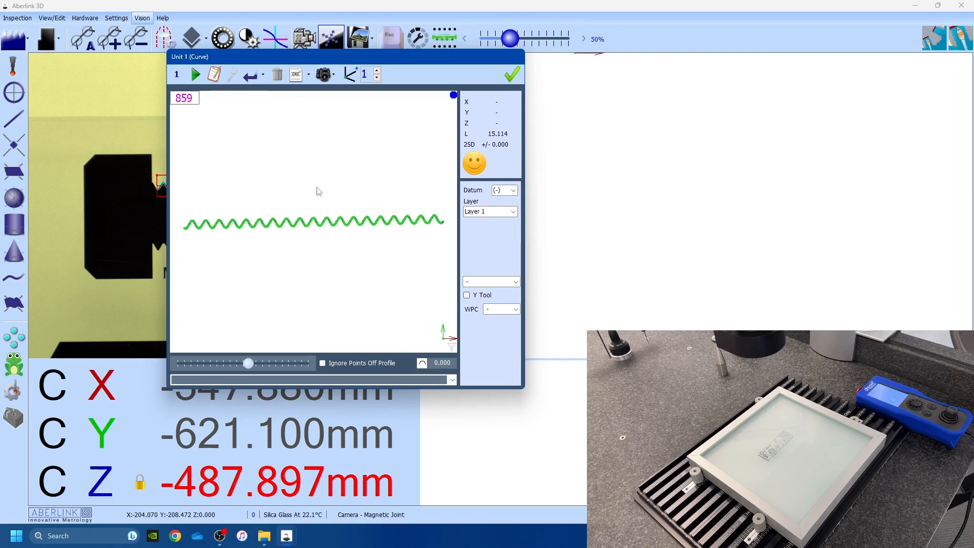
# - Review the upper thread curve's thread summary, return to its profile display and accept the feature
pyautogui.click(309, 77)
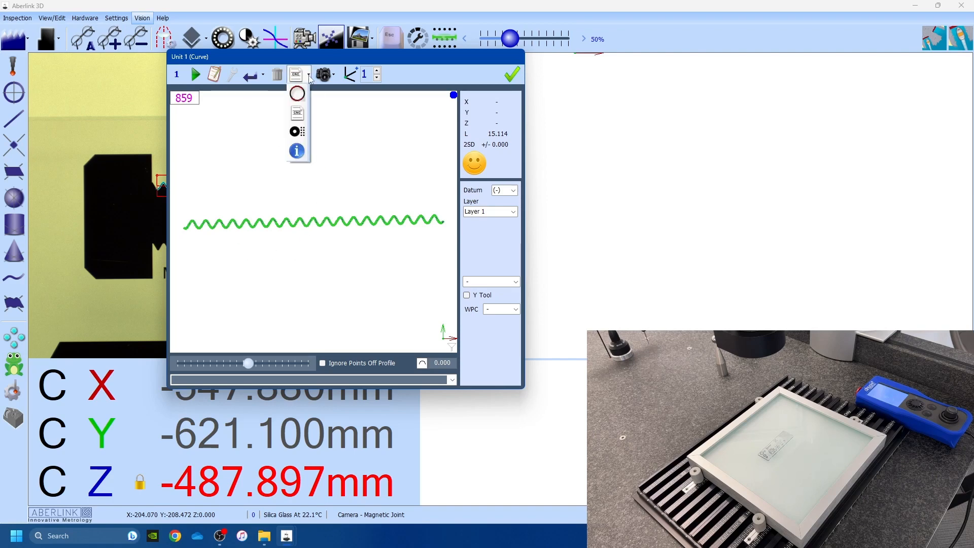
pyautogui.click(297, 151)
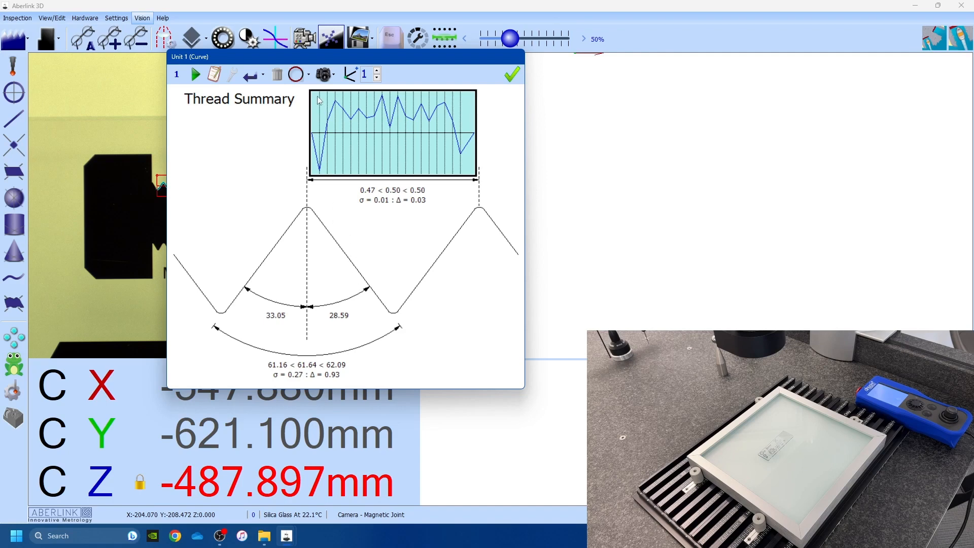
pyautogui.click(299, 75)
pyautogui.click(299, 98)
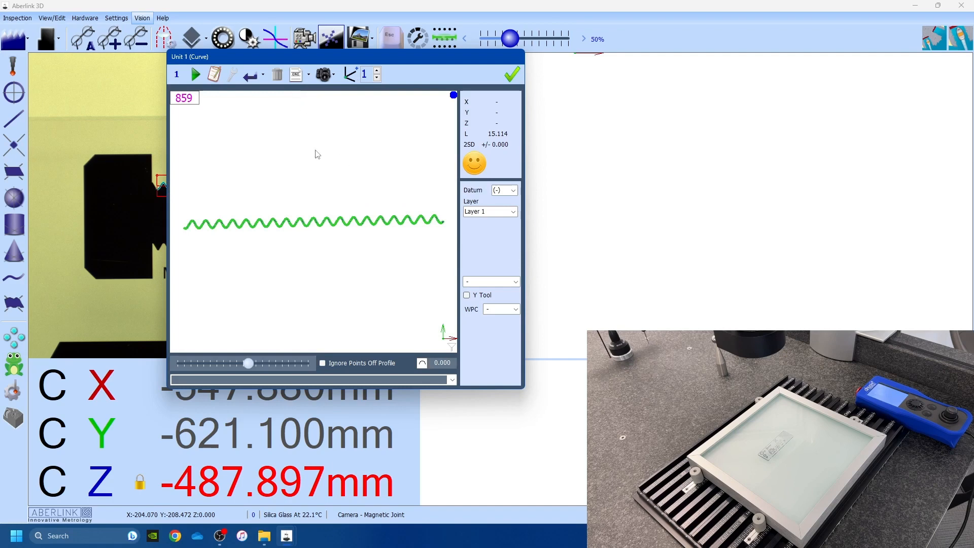
pyautogui.click(512, 75)
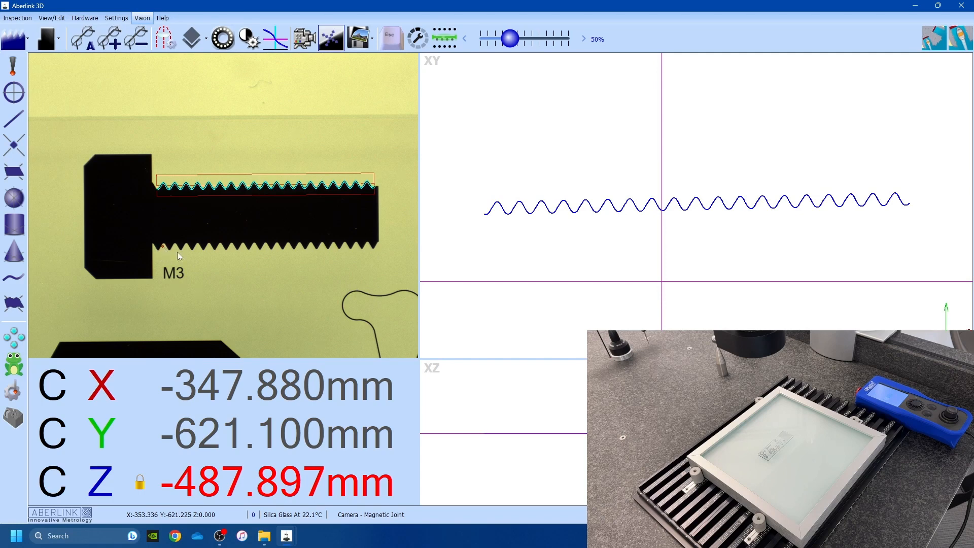
# - Measure the M3 screw's lower thread flank as a second Thread feature and accept it
pyautogui.click(373, 248)
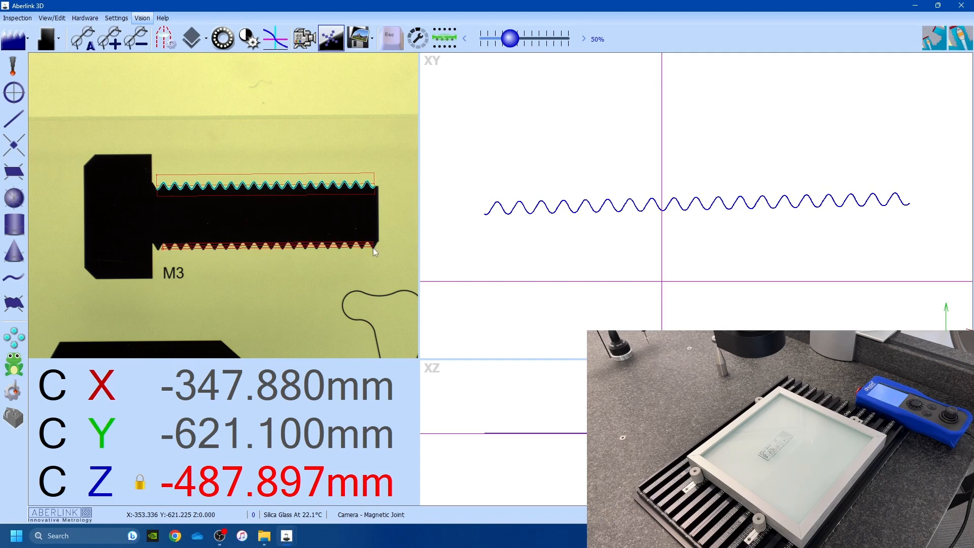
pyautogui.click(373, 254)
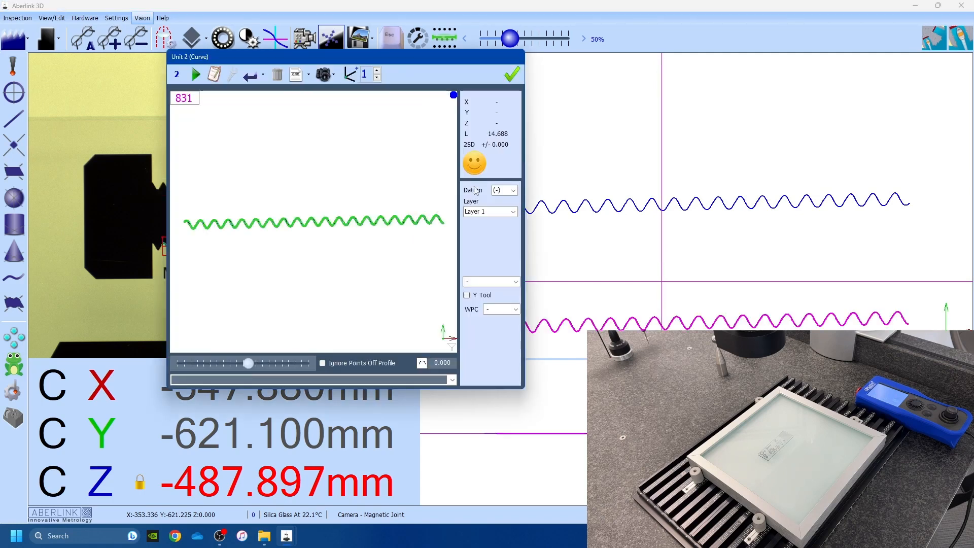
pyautogui.click(512, 74)
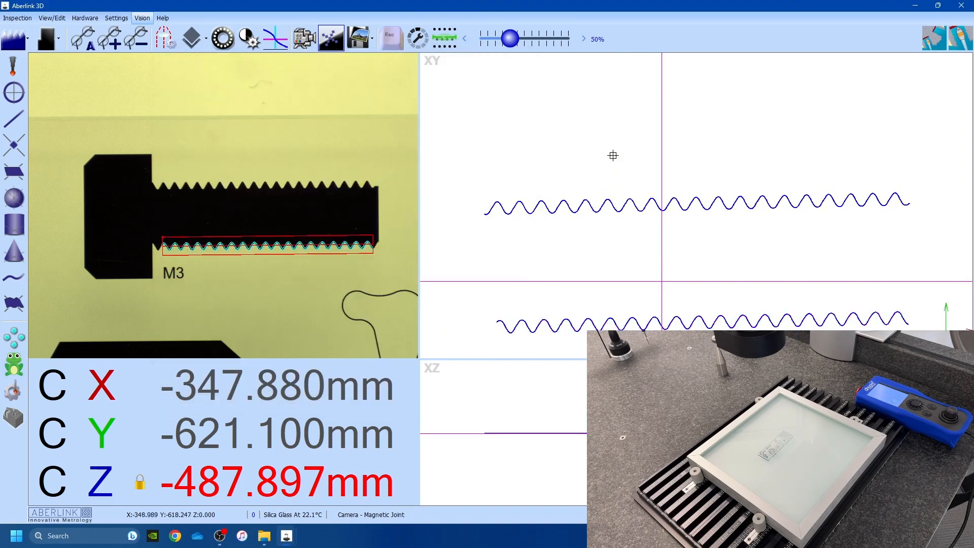
# - Construct a line from the upper thread curve with the Effective Diameter option, switch it to the Major Diameter and accept it
pyautogui.scroll(-1, 516, 148)
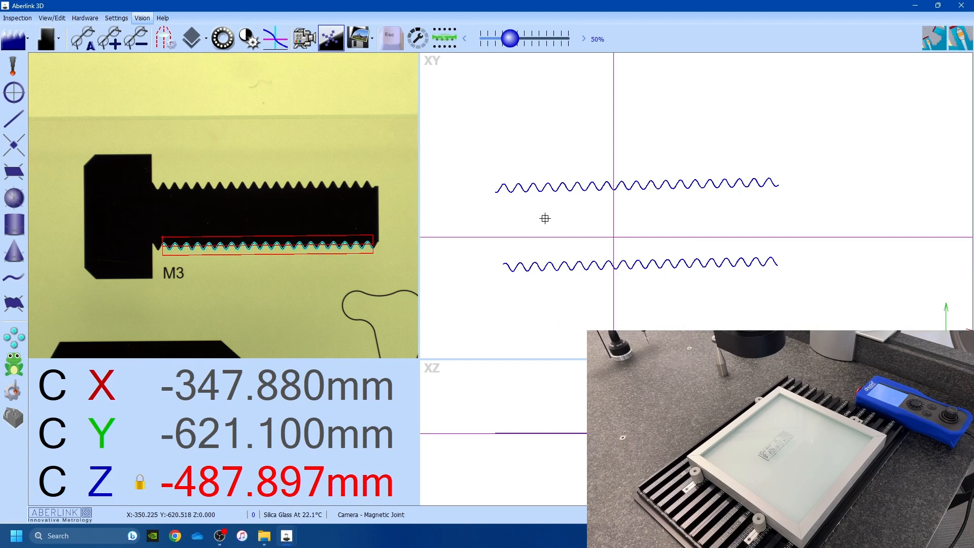
pyautogui.click(14, 119)
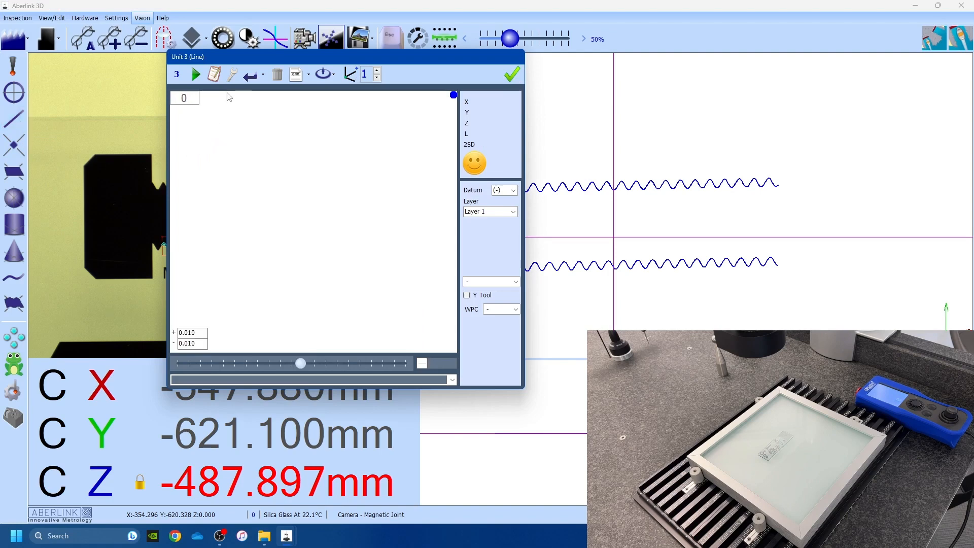
pyautogui.click(232, 75)
pyautogui.click(496, 187)
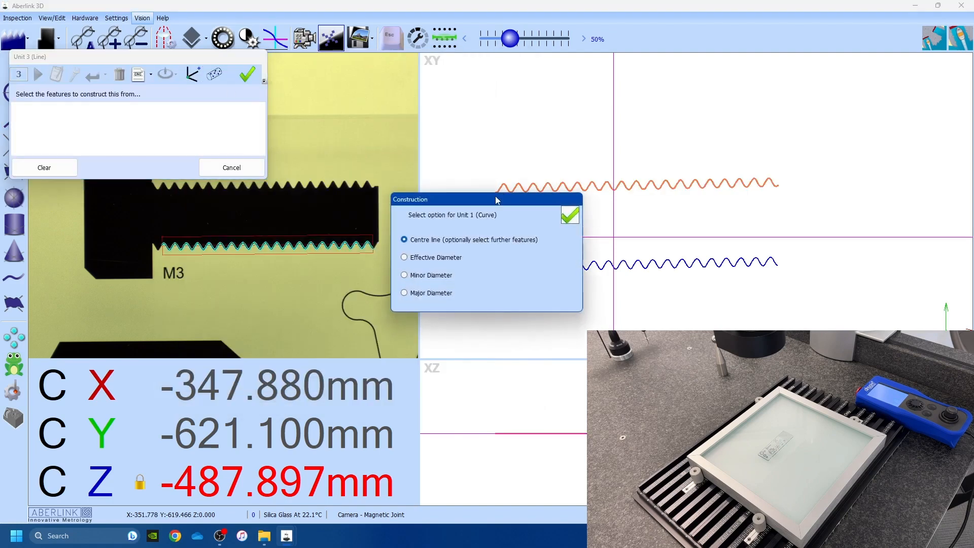
pyautogui.moveTo(485, 204); pyautogui.dragTo(383, 148)
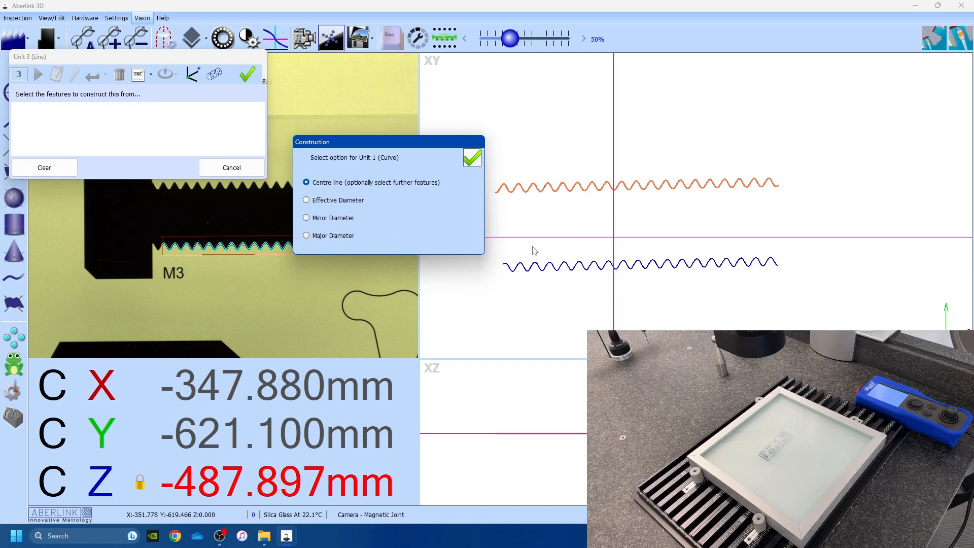
pyautogui.click(307, 201)
pyautogui.click(471, 160)
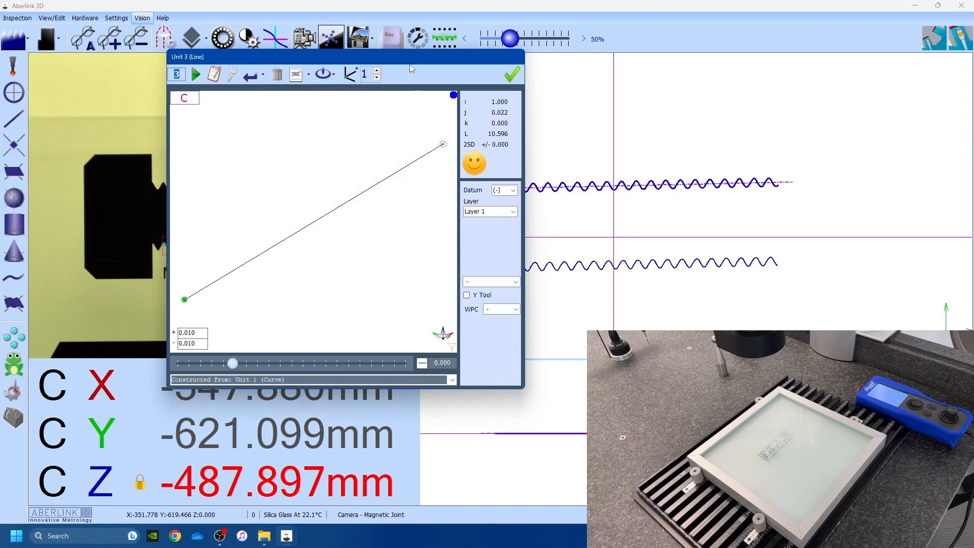
pyautogui.moveTo(292, 57); pyautogui.dragTo(172, 48)
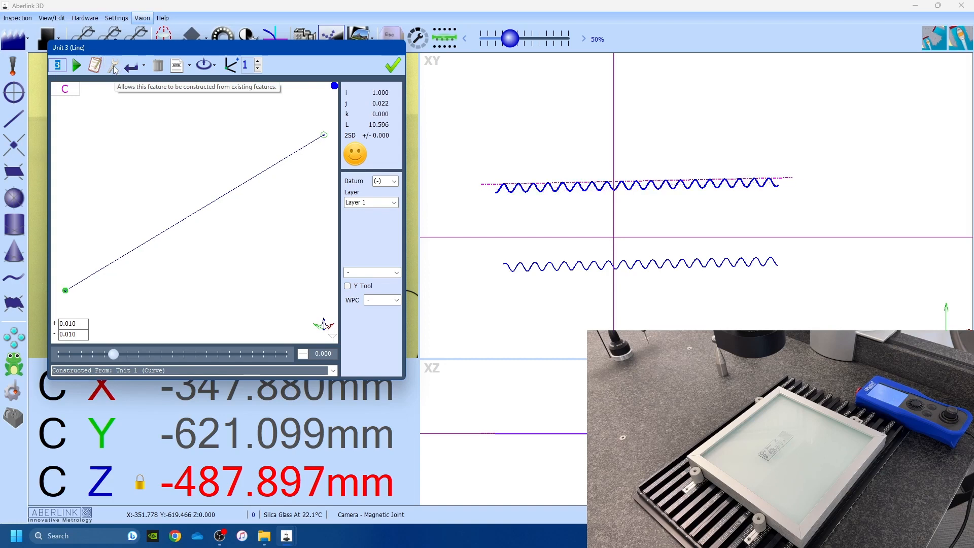
pyautogui.click(393, 64)
# - Construct a second line from the lower thread curve along its major diameter and accept it
pyautogui.click(20, 124)
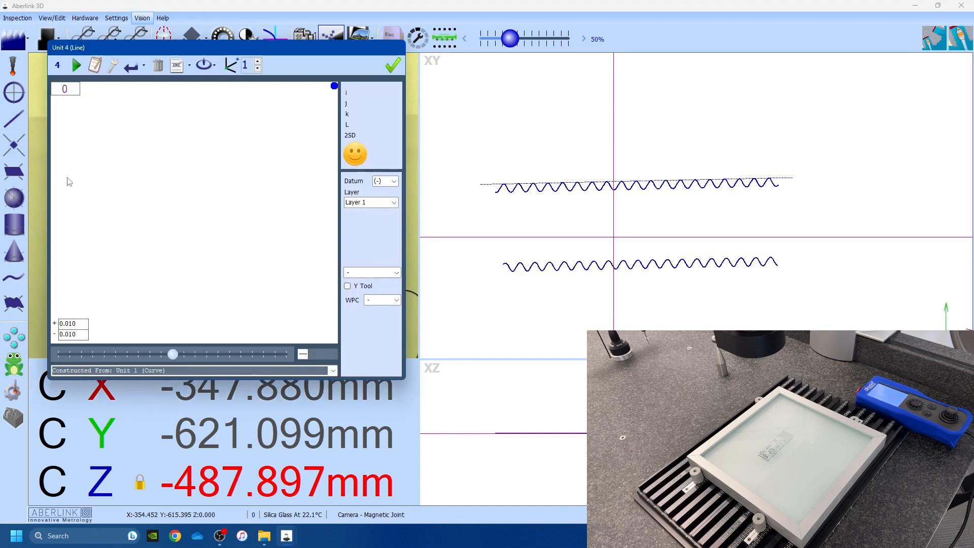
pyautogui.click(113, 66)
pyautogui.click(531, 262)
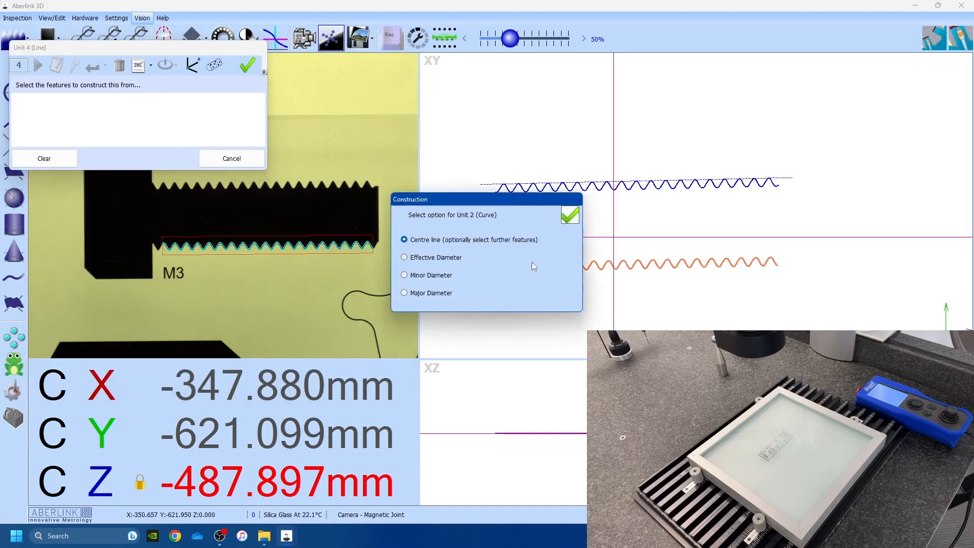
pyautogui.click(572, 215)
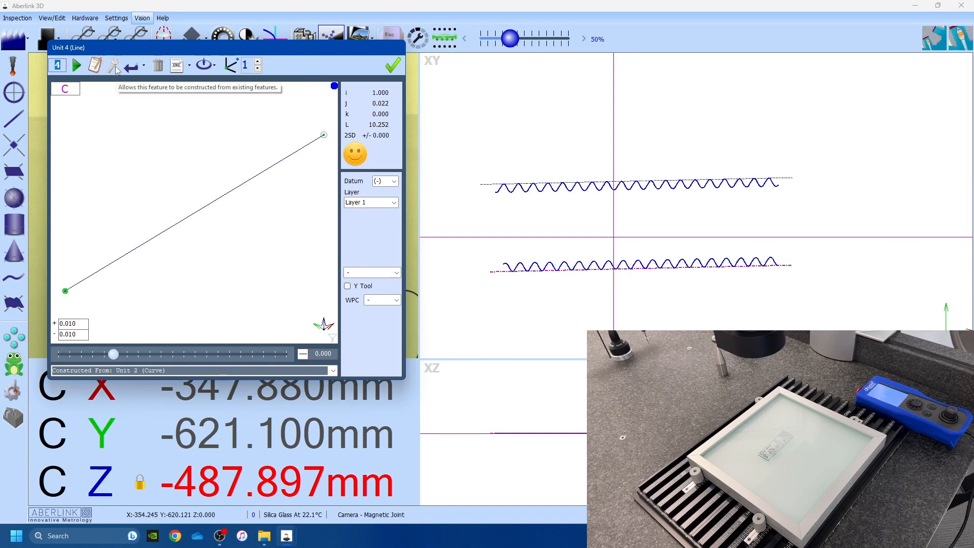
pyautogui.click(392, 65)
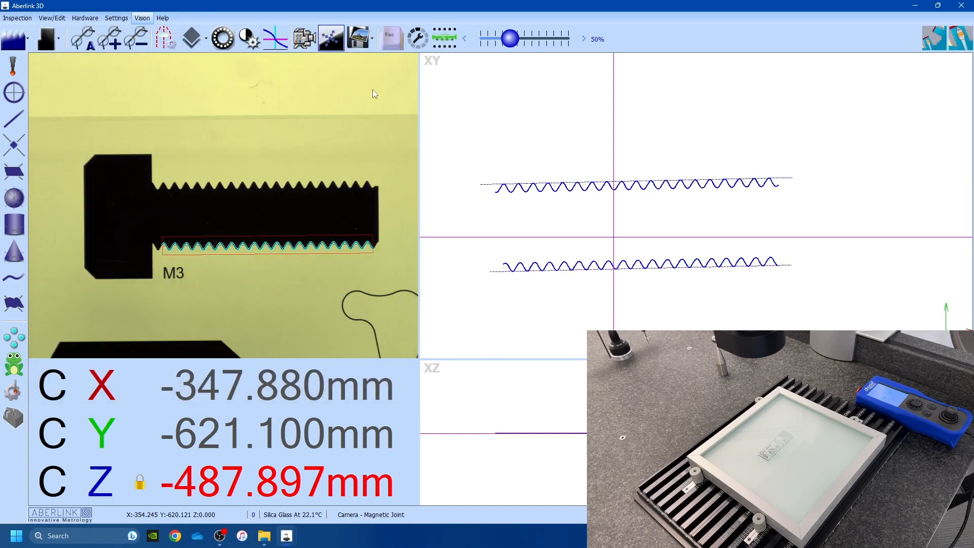
# - Dimension the distance between the two constructed thread lines, placing the dimension beside the screw head end of the threads
pyautogui.click(495, 184)
pyautogui.click(487, 262)
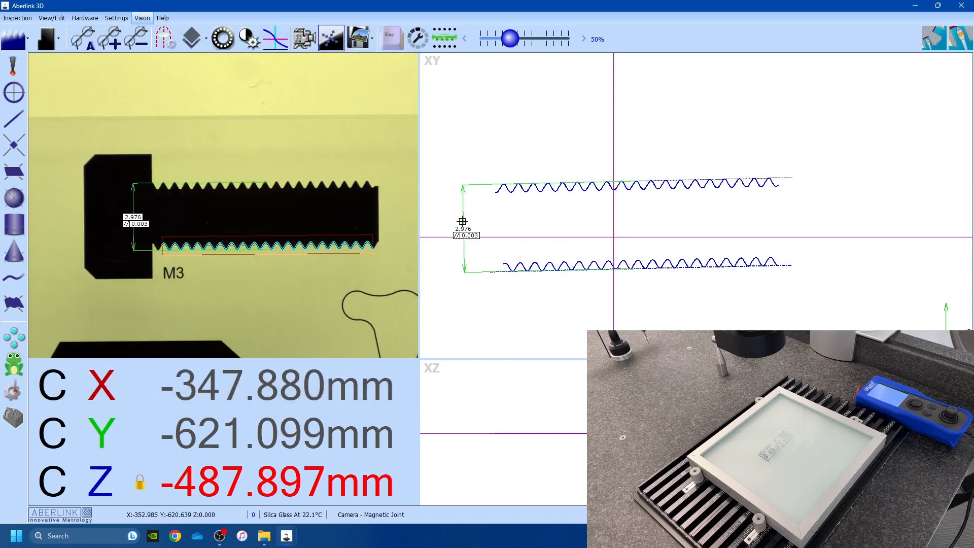
pyautogui.click(460, 229)
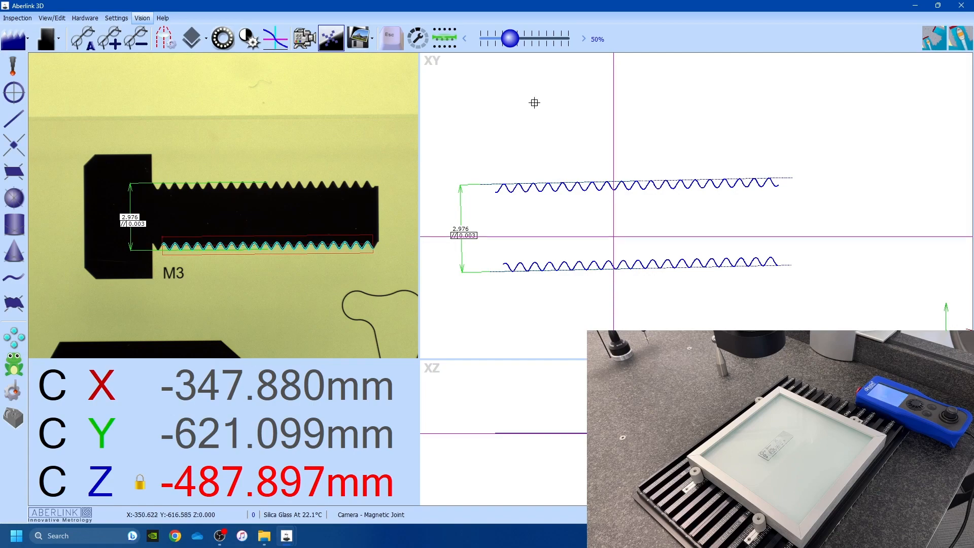
pyautogui.scroll(-1, 532, 102)
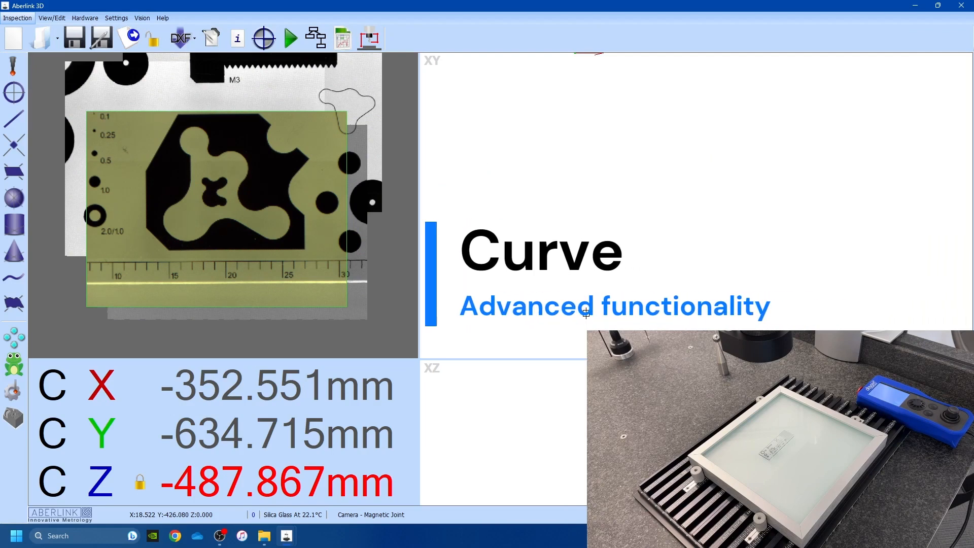
# - Measure the closed outline of the small black shape inside the light cut-out as a Curve feature
pyautogui.click(139, 19)
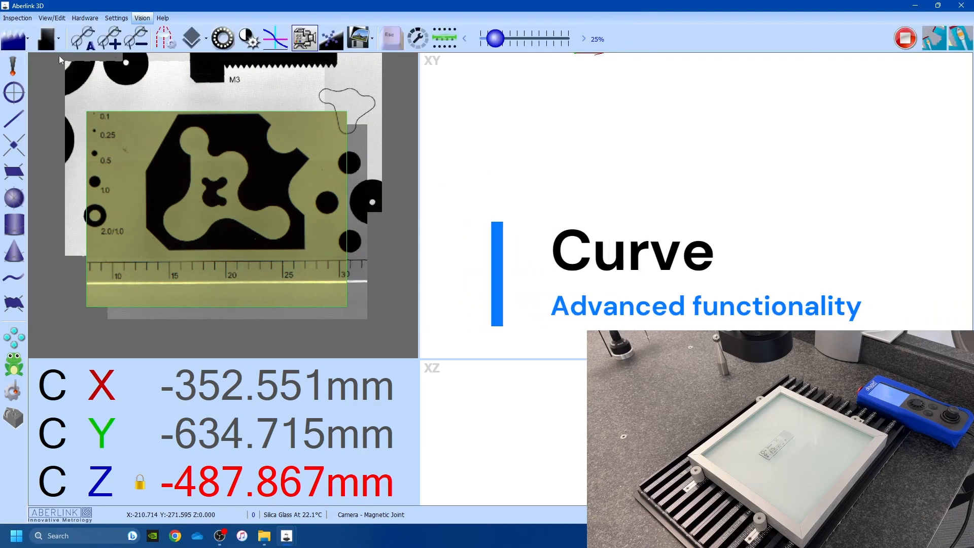
pyautogui.click(15, 38)
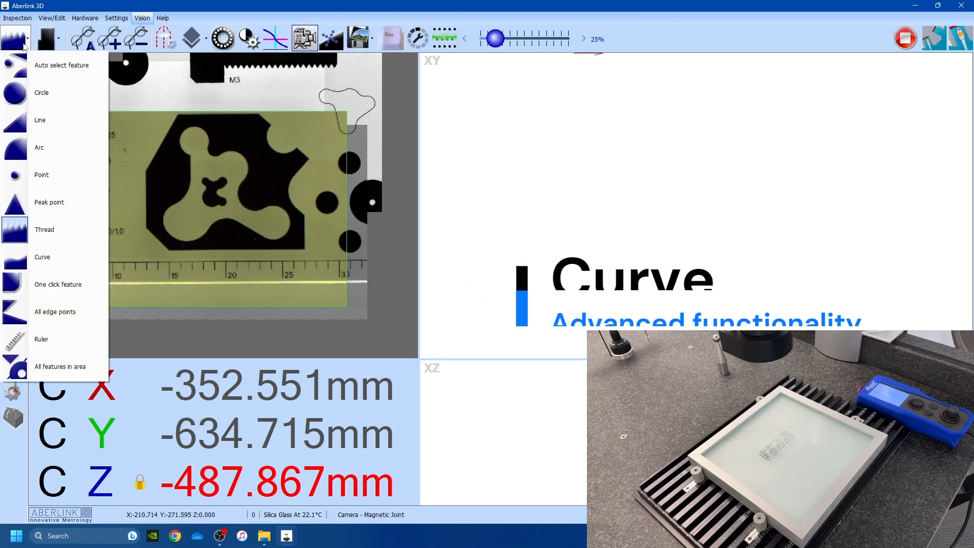
pyautogui.click(58, 257)
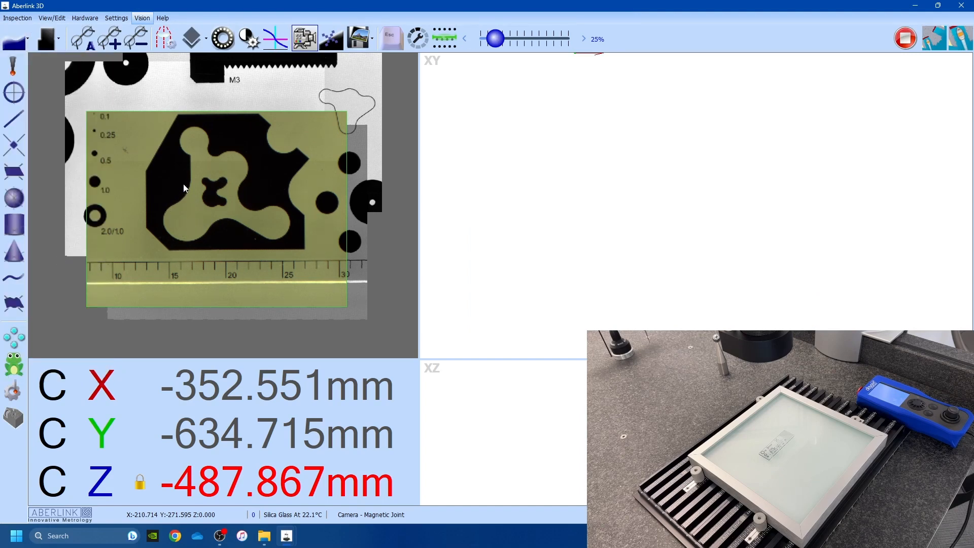
pyautogui.scroll(1, 184, 184)
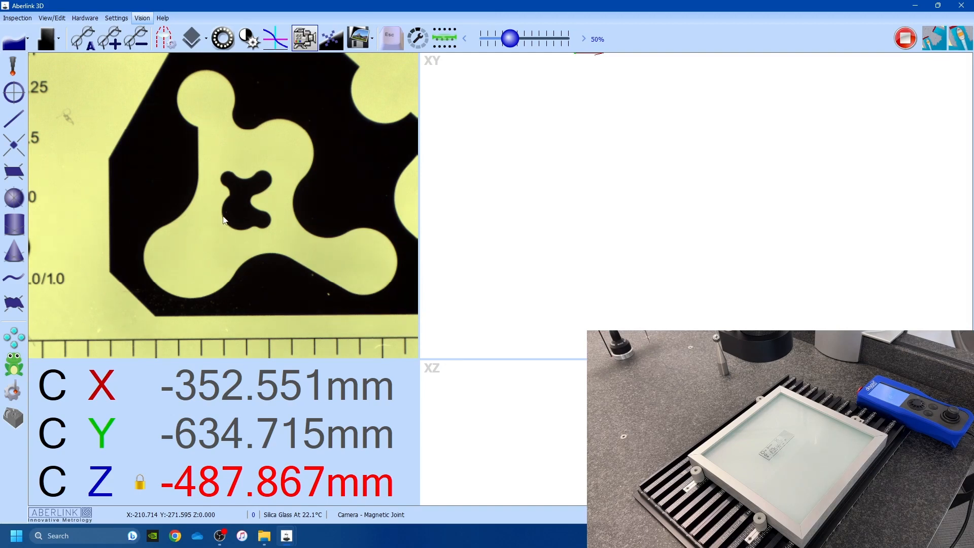
pyautogui.moveTo(216, 217); pyautogui.dragTo(230, 214)
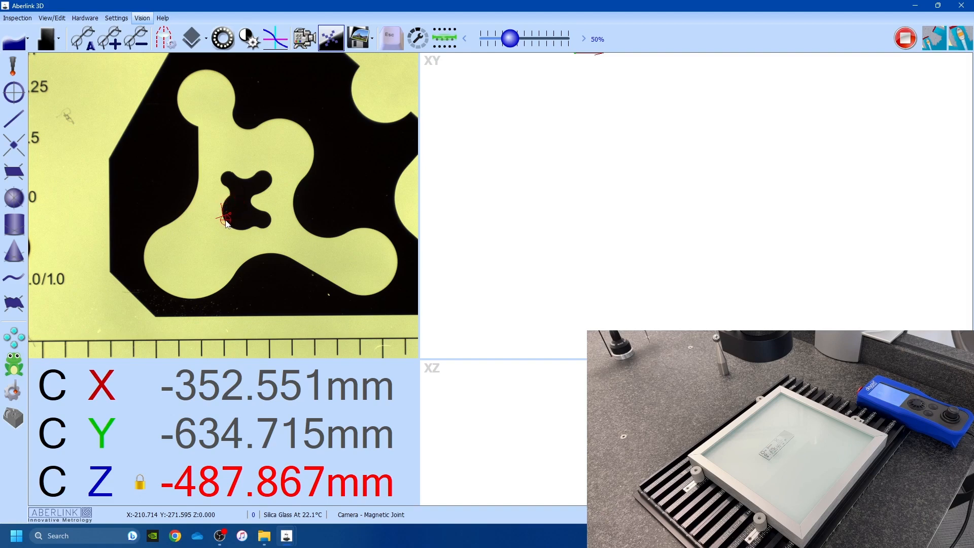
pyautogui.scroll(2, 224, 223)
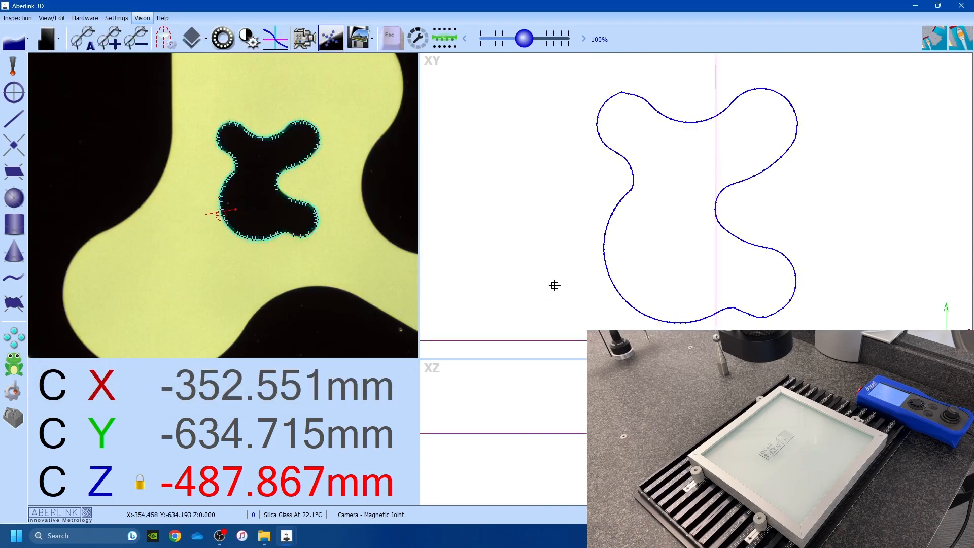
# - Measure the light cut-out's outline around the small shape as a second Curve feature, accept it and fit both curves in the XY view
pyautogui.scroll(-2, 256, 198)
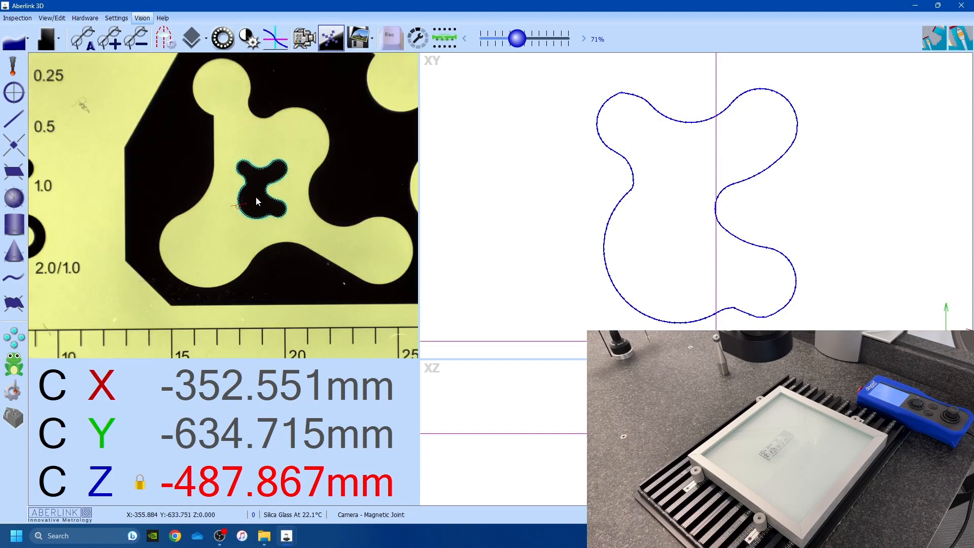
pyautogui.scroll(-2, 255, 197)
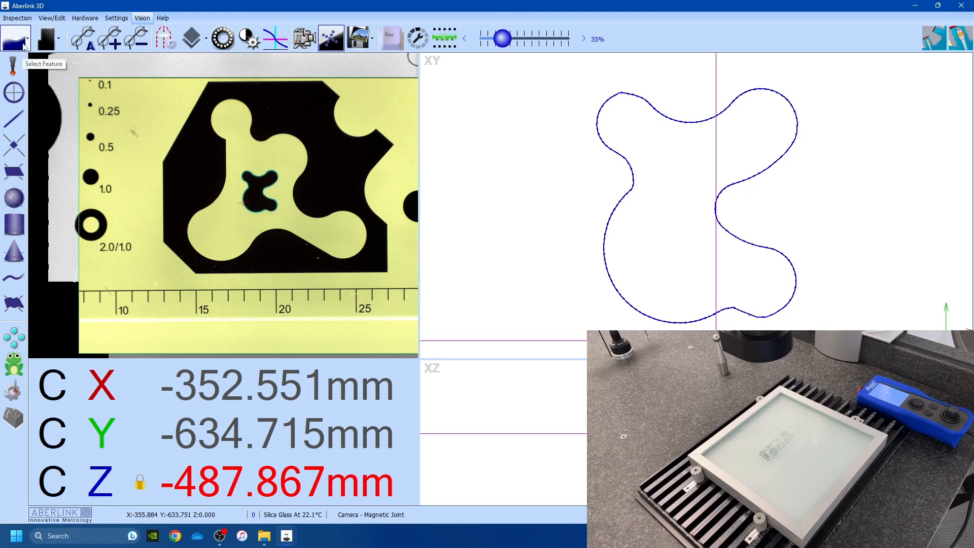
pyautogui.click(209, 205)
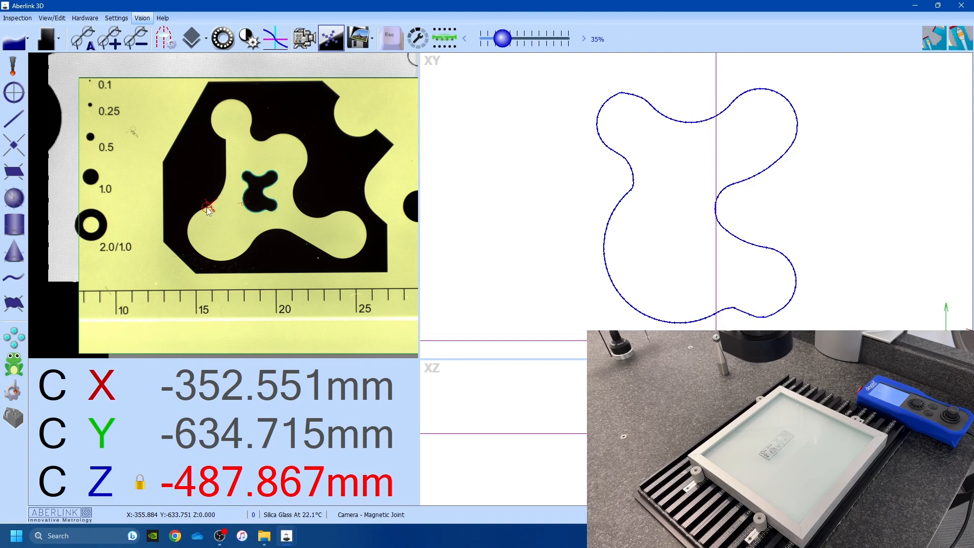
pyautogui.click(208, 209)
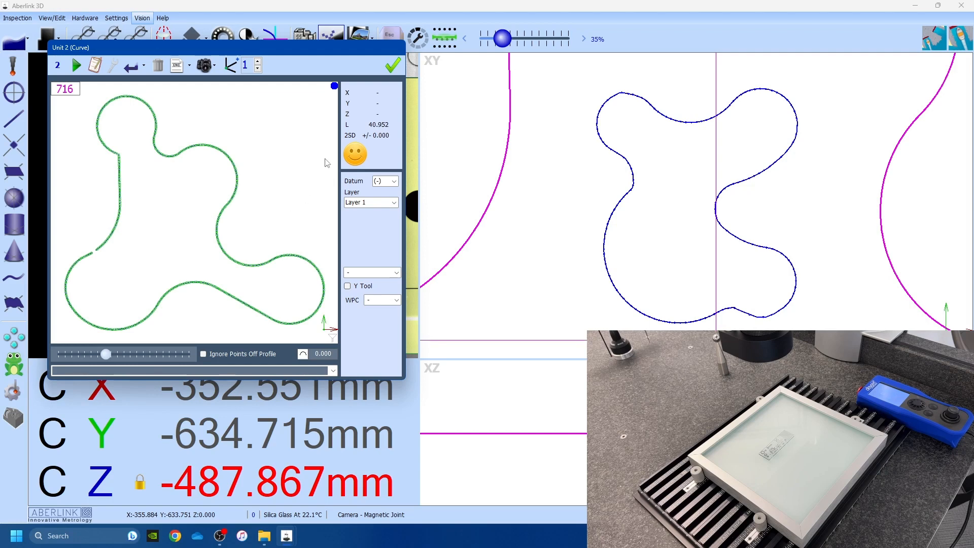
pyautogui.click(392, 66)
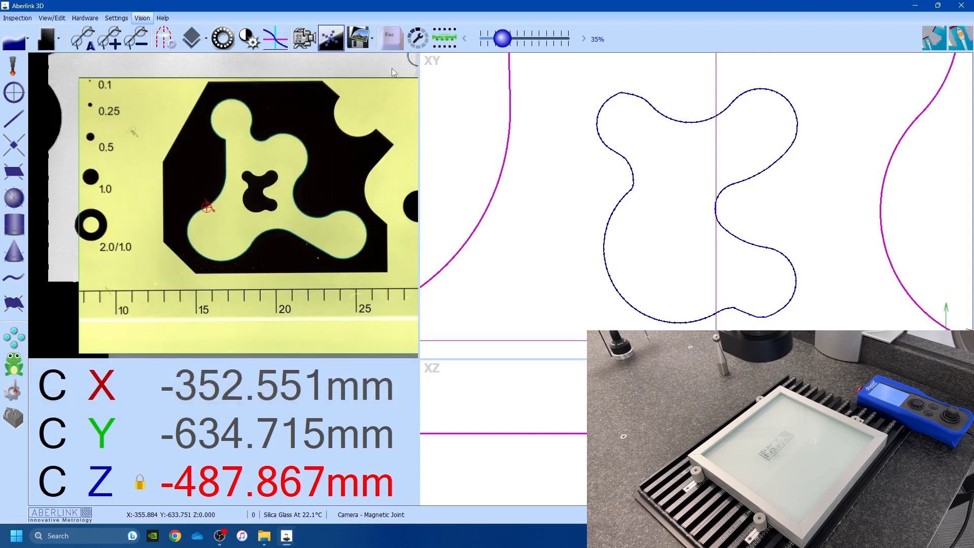
pyautogui.rightClick(532, 177)
pyautogui.click(554, 205)
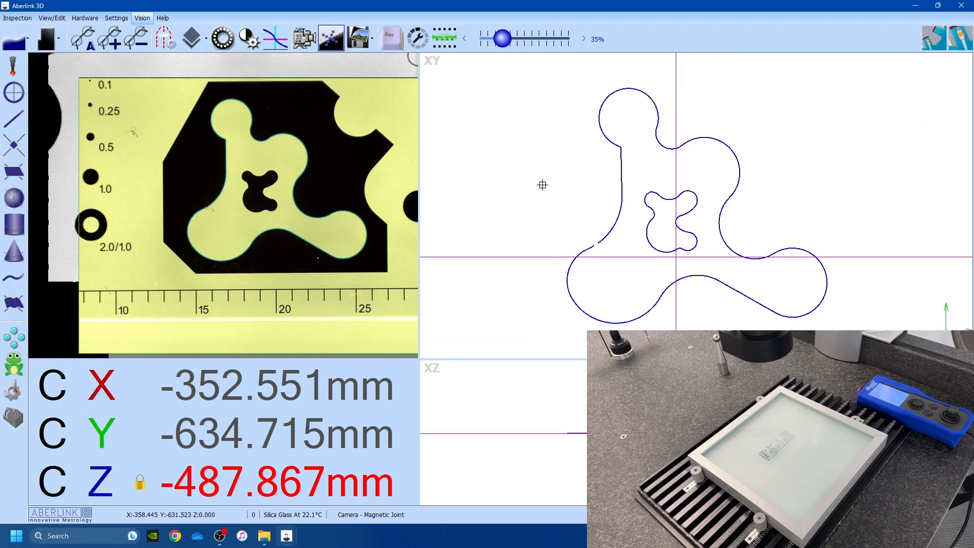
# - Measure the black part's outer profile as a third Curve feature, starting on its straight edge near the 1.0 and 2.0/1.0 circles, and accept it
pyautogui.scroll(-1, 170, 214)
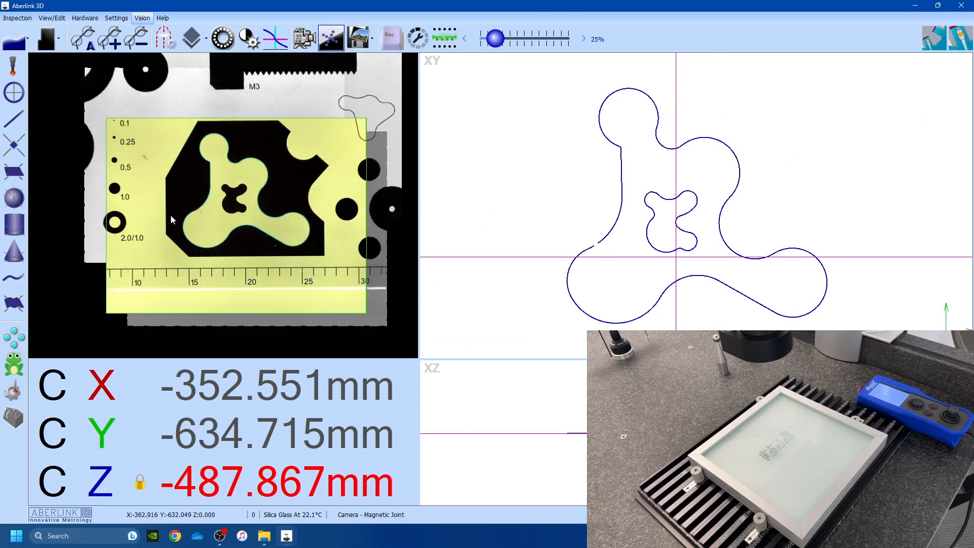
pyautogui.scroll(1, 203, 184)
pyautogui.moveTo(193, 232); pyautogui.dragTo(306, 190)
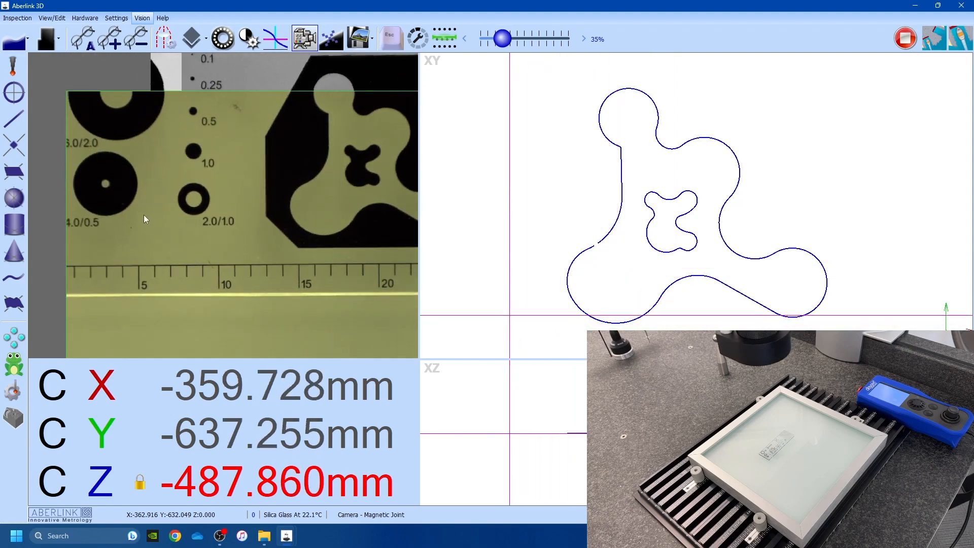
pyautogui.scroll(-1, 235, 176)
pyautogui.scroll(1, 234, 176)
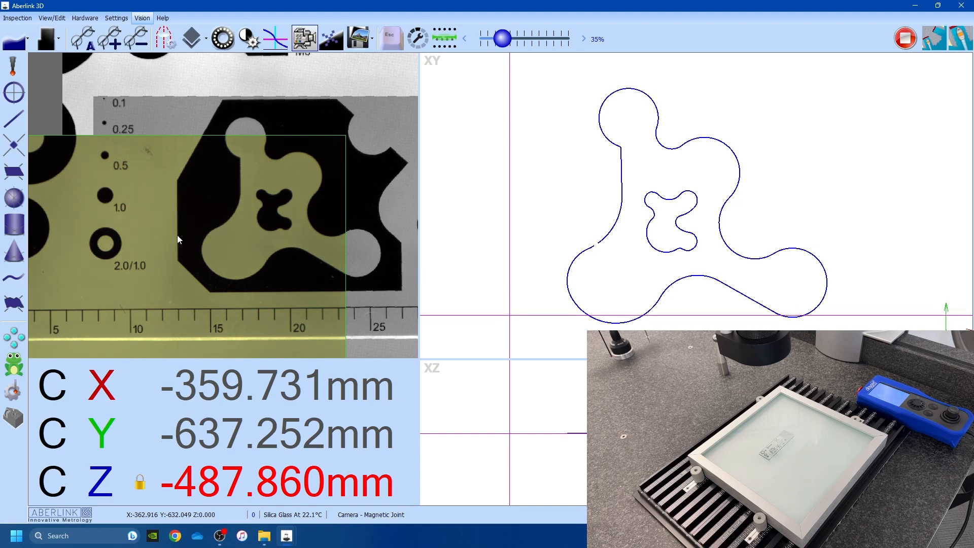
pyautogui.moveTo(179, 235); pyautogui.dragTo(187, 234)
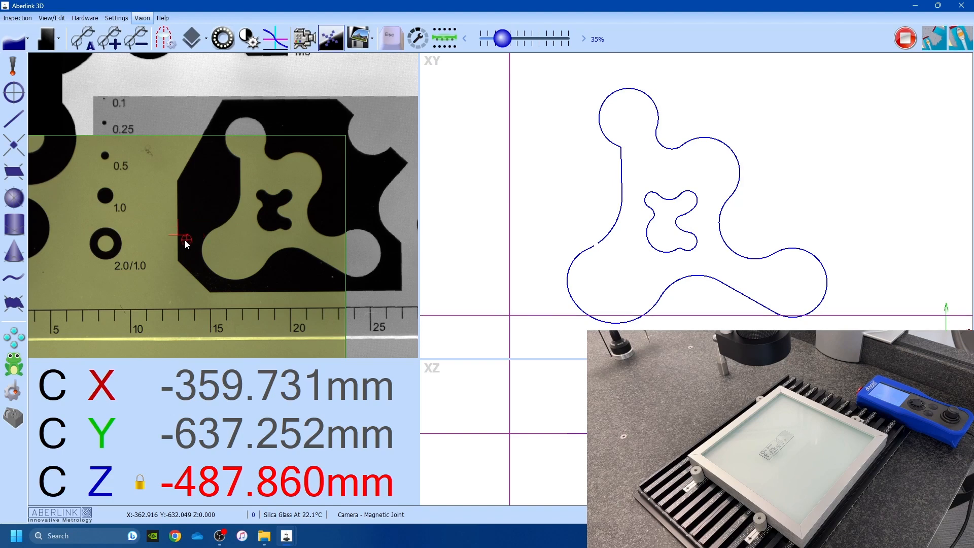
pyautogui.click(178, 240)
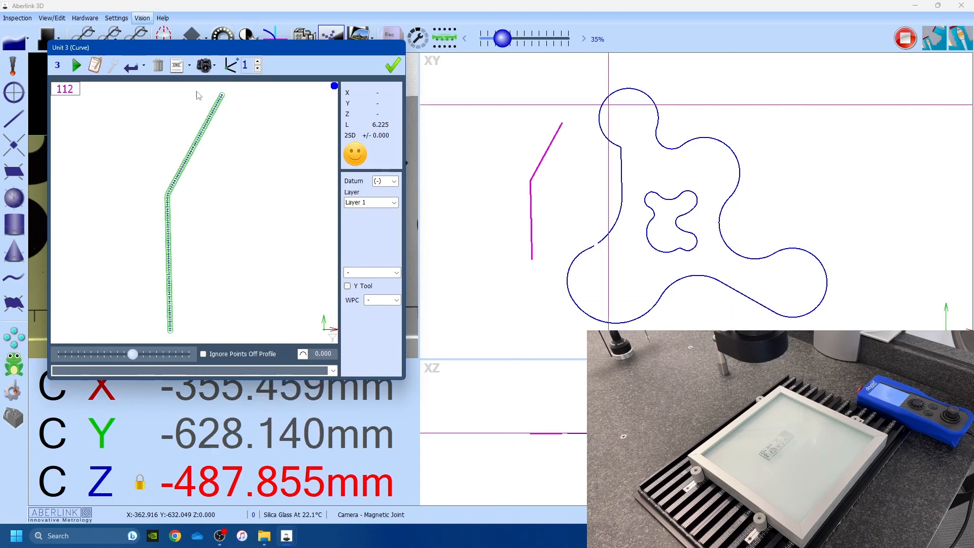
pyautogui.moveTo(177, 44)
pyautogui.mouseDown()
pyautogui.moveTo(179, 121)
pyautogui.moveTo(259, 369)
pyautogui.moveTo(240, 367)
pyautogui.mouseUp()
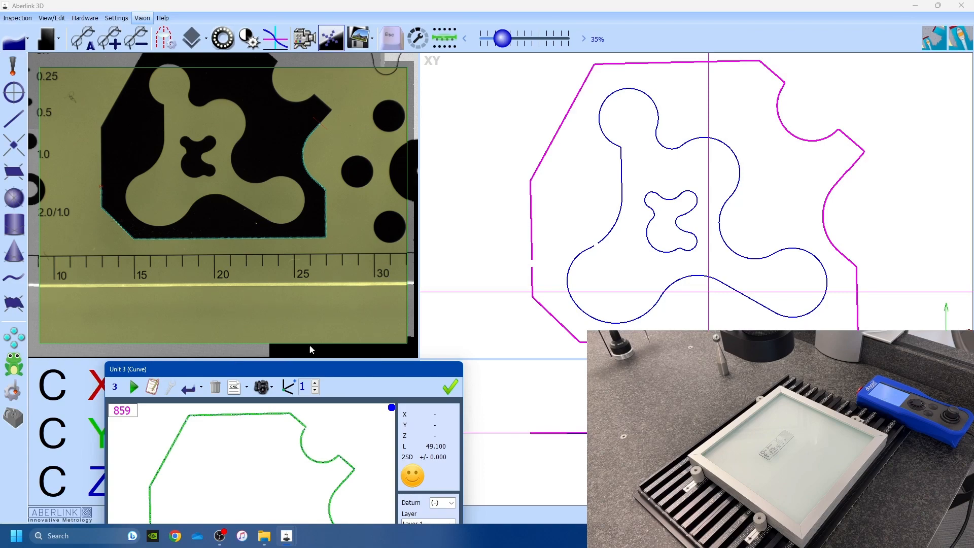
pyautogui.doubleClick(364, 374)
pyautogui.click(414, 191)
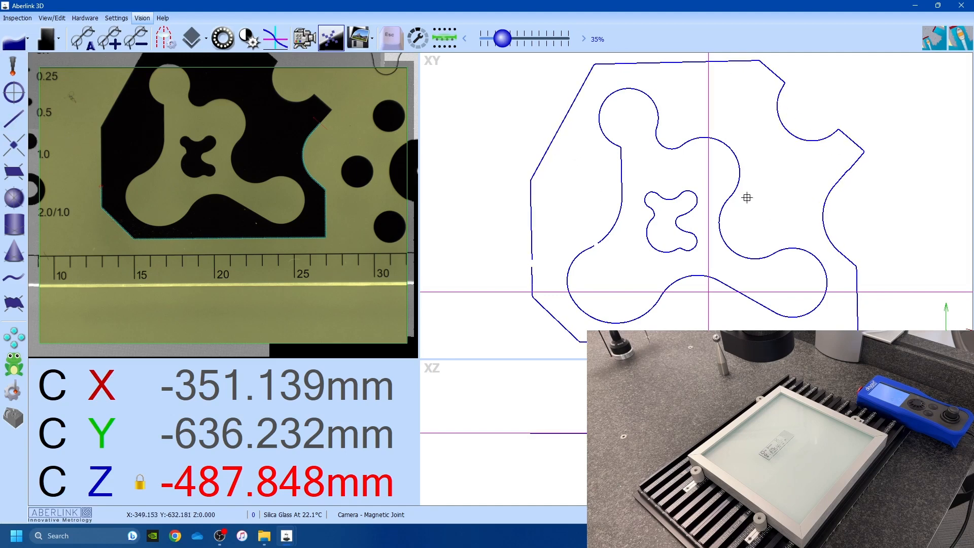
# - Construct a line from the lower straight edge of the outer profile curve, selecting only that portion of its points
pyautogui.click(16, 124)
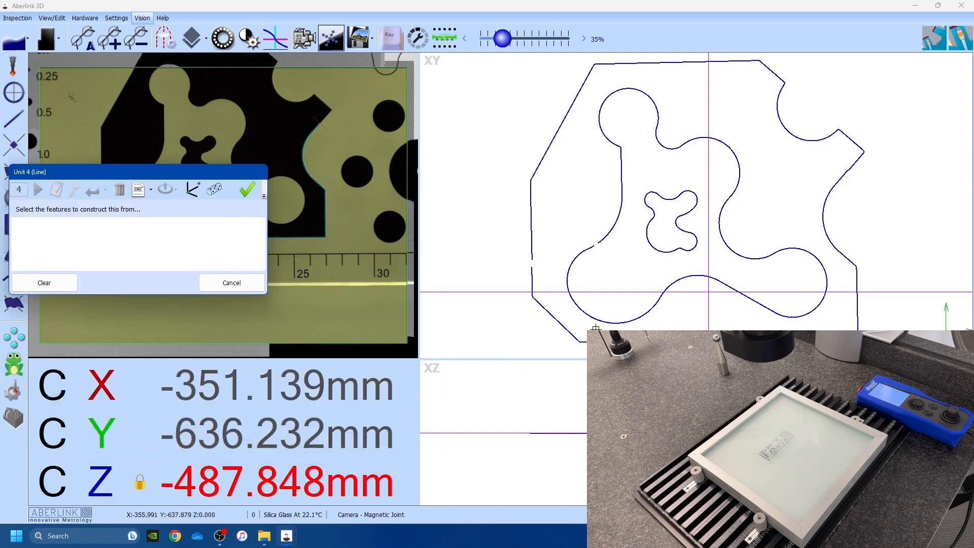
pyautogui.moveTo(595, 330); pyautogui.dragTo(842, 353)
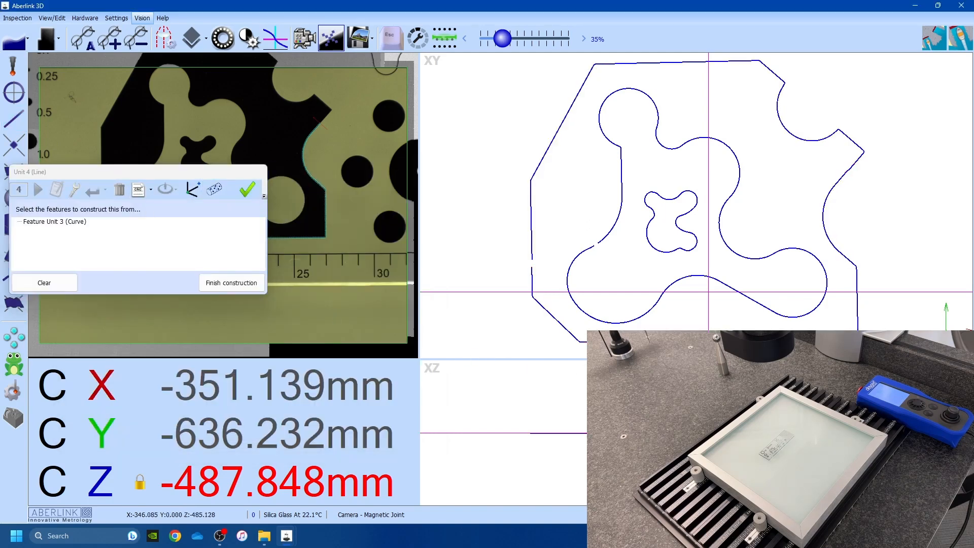
pyautogui.click(240, 193)
pyautogui.click(240, 193)
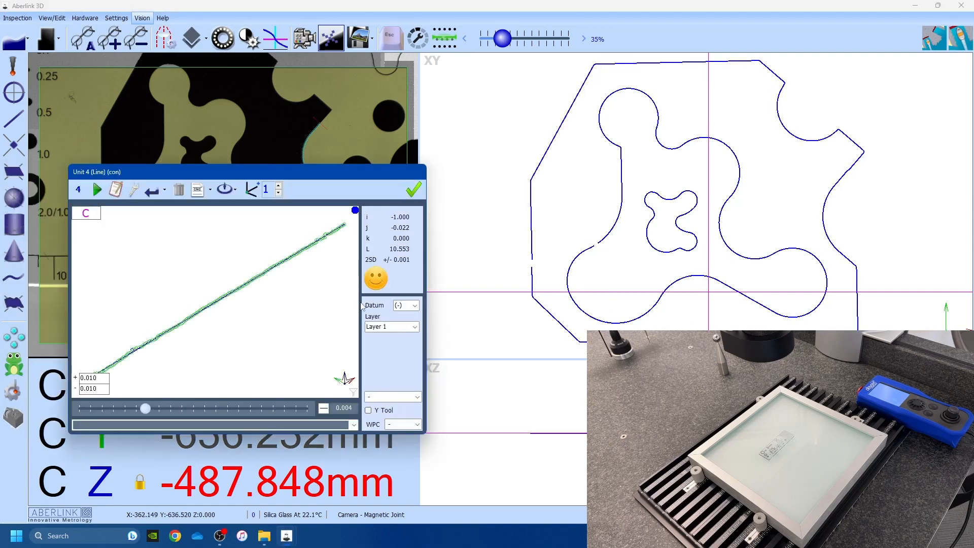
# - Accept the constructed line and construct a circle from the outer profile curve, selecting points along its upper concave arc
pyautogui.click(412, 191)
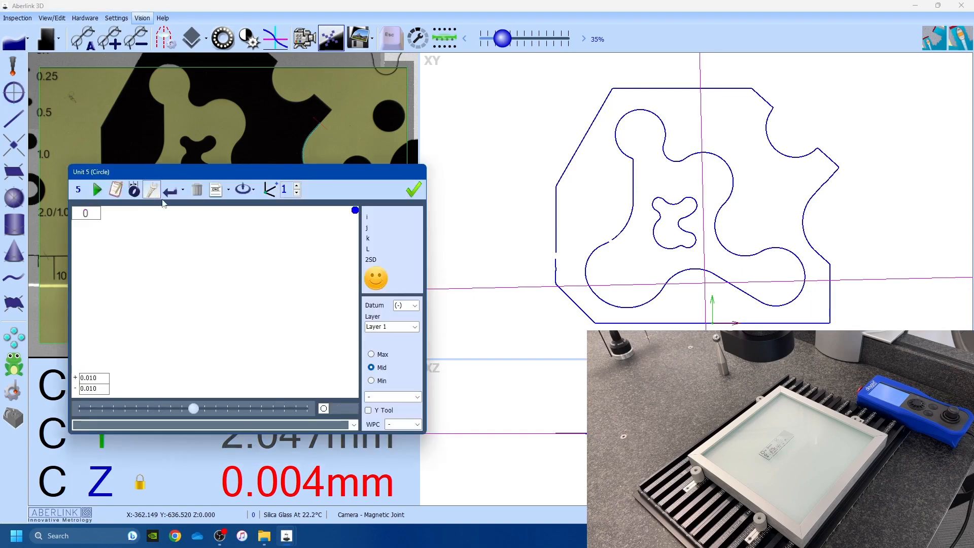
pyautogui.click(152, 191)
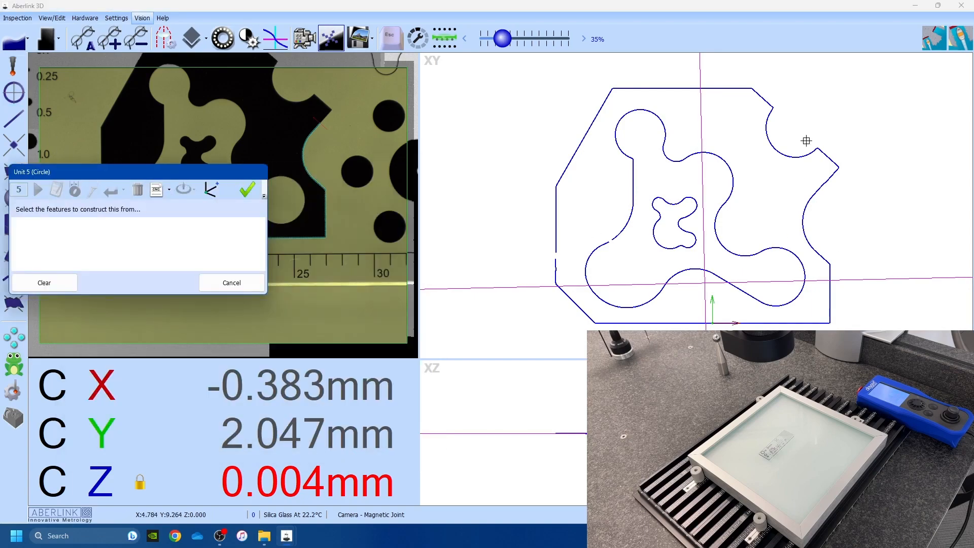
pyautogui.scroll(3, 806, 143)
pyautogui.click(726, 122)
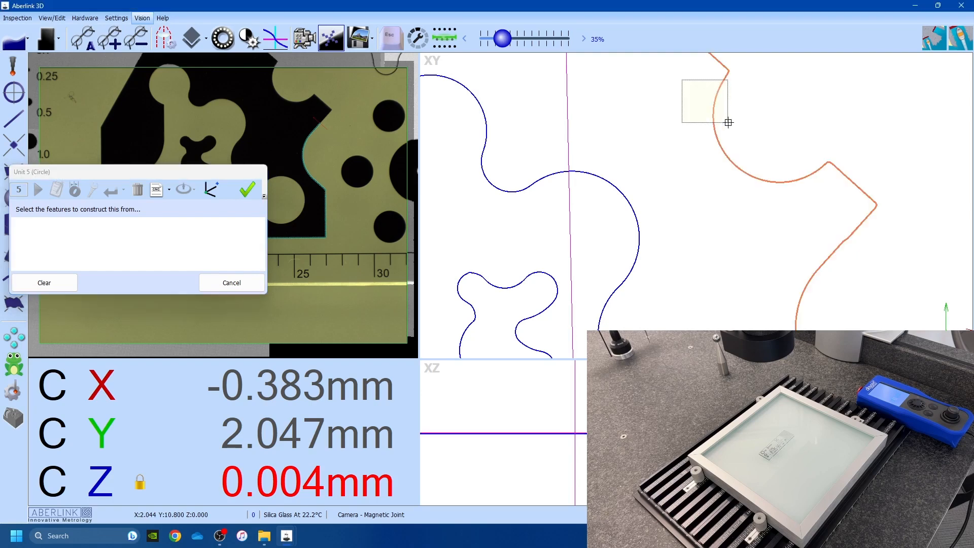
pyautogui.click(727, 151)
pyautogui.click(741, 168)
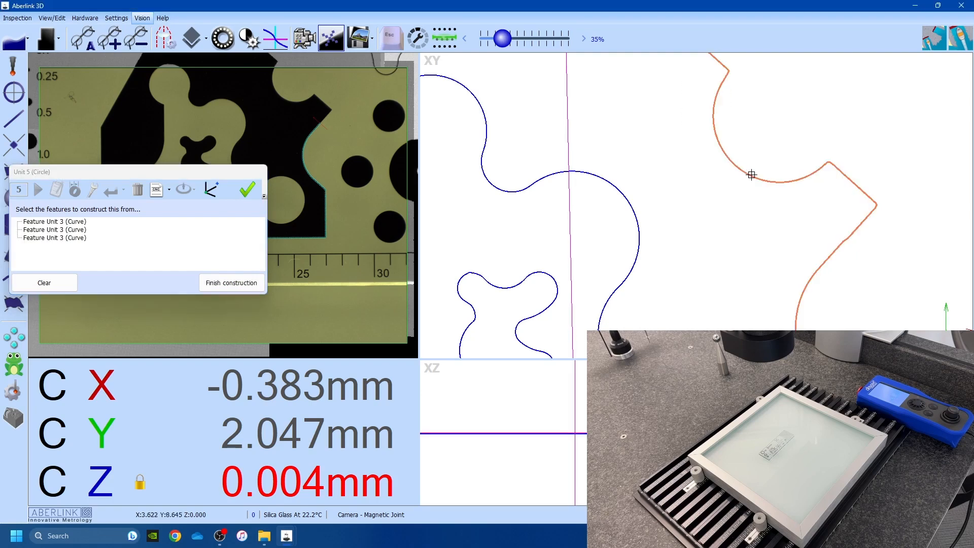
pyautogui.click(754, 175)
pyautogui.click(774, 179)
pyautogui.click(787, 181)
pyautogui.click(795, 179)
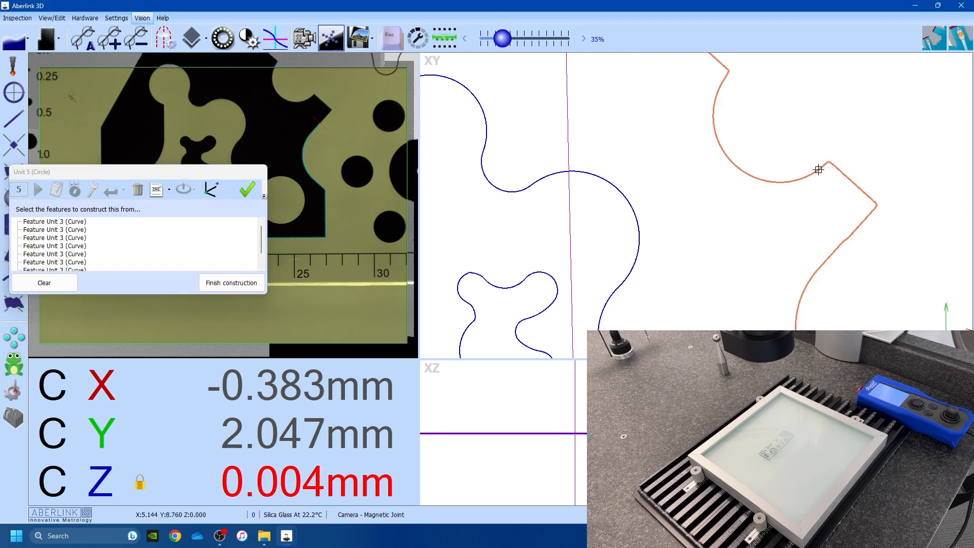
pyautogui.click(247, 189)
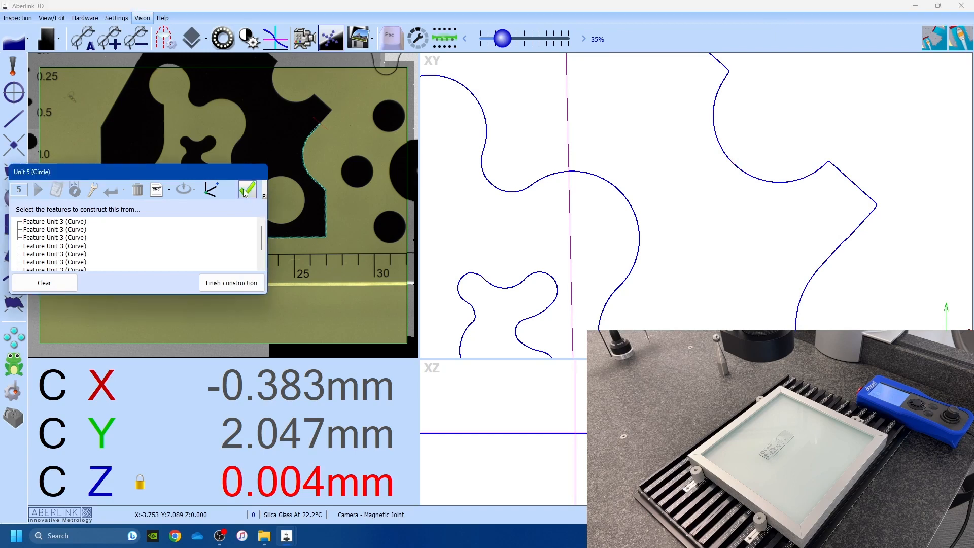
# - Review the details of the circle constructed from the concave arc and close them
pyautogui.click(730, 167)
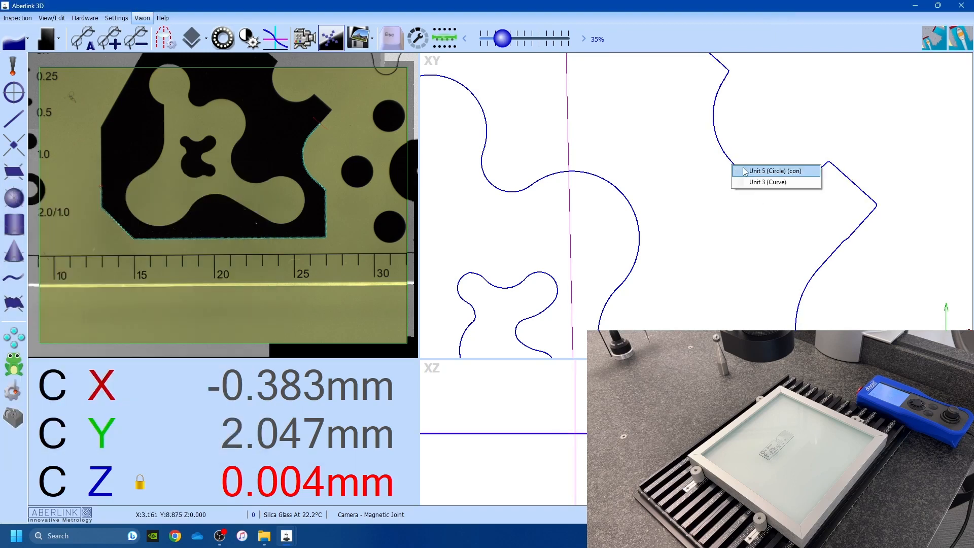
pyautogui.click(734, 168)
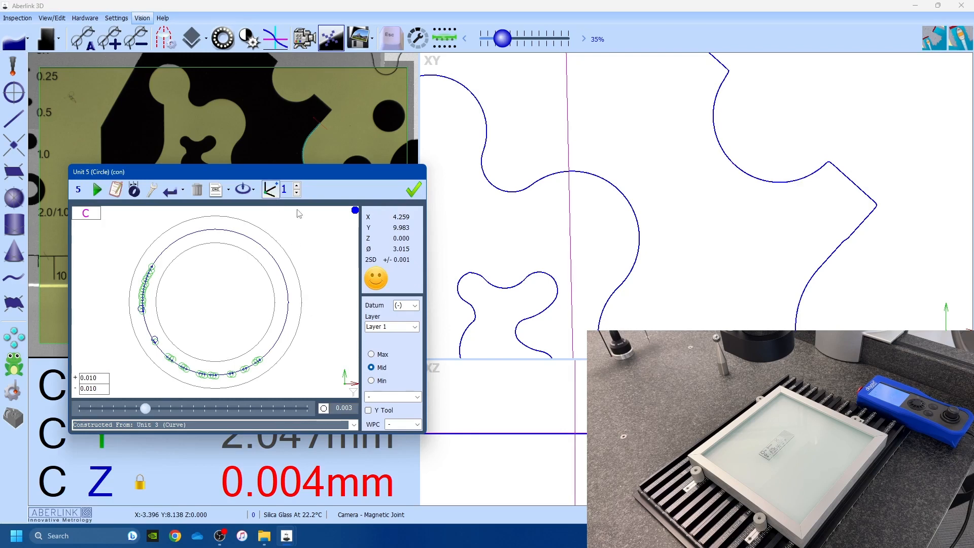
pyautogui.click(414, 190)
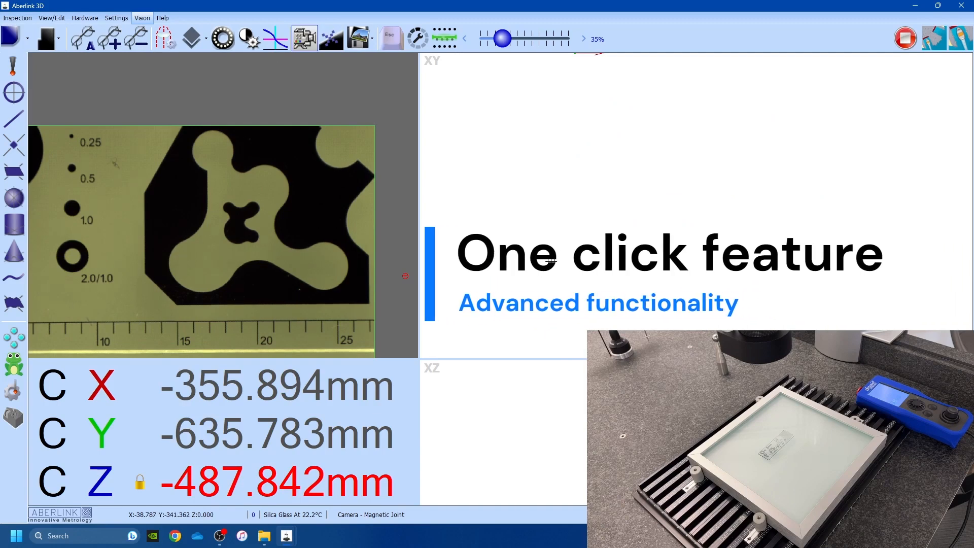
# - Using One click feature, measure the black part's left vertical edge, lower-left chamfer and bottom edge as lines
pyautogui.click(27, 38)
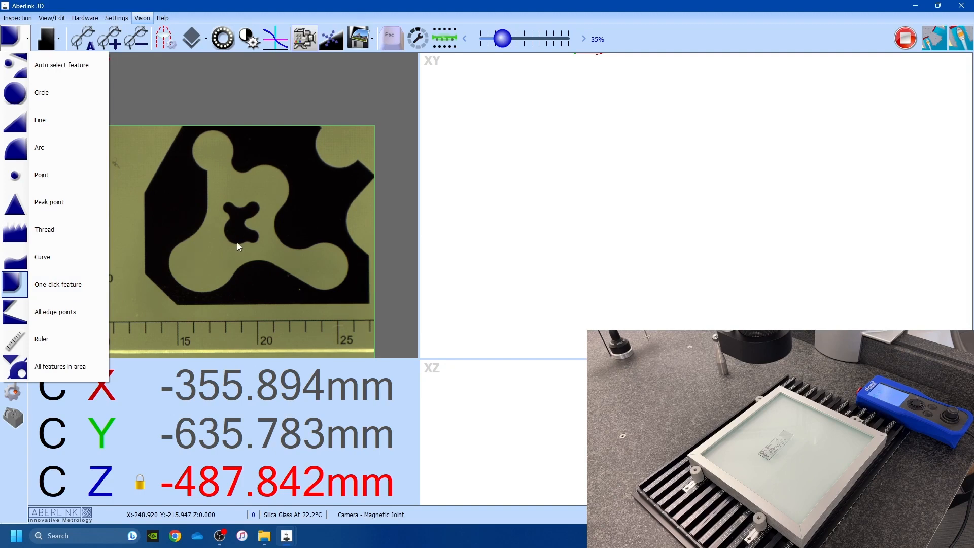
pyautogui.click(66, 285)
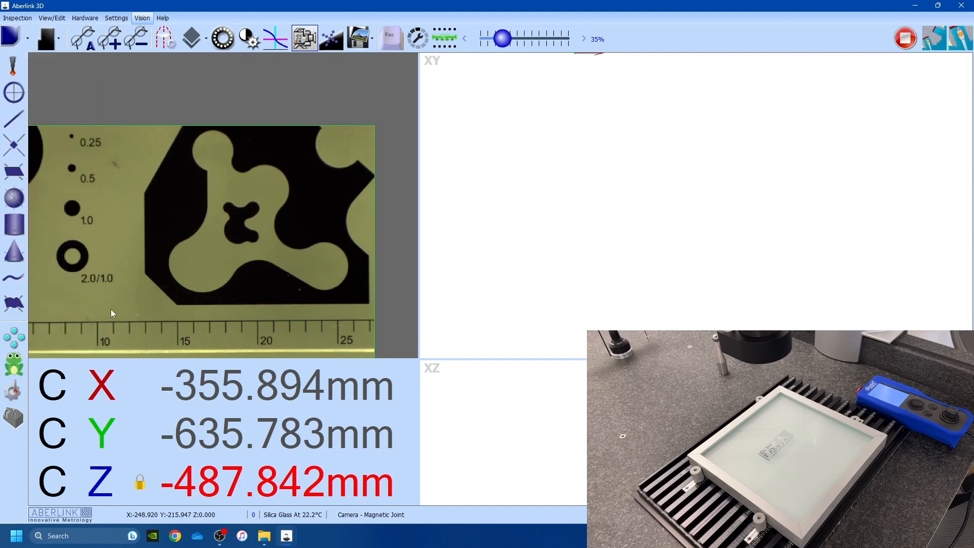
pyautogui.click(147, 237)
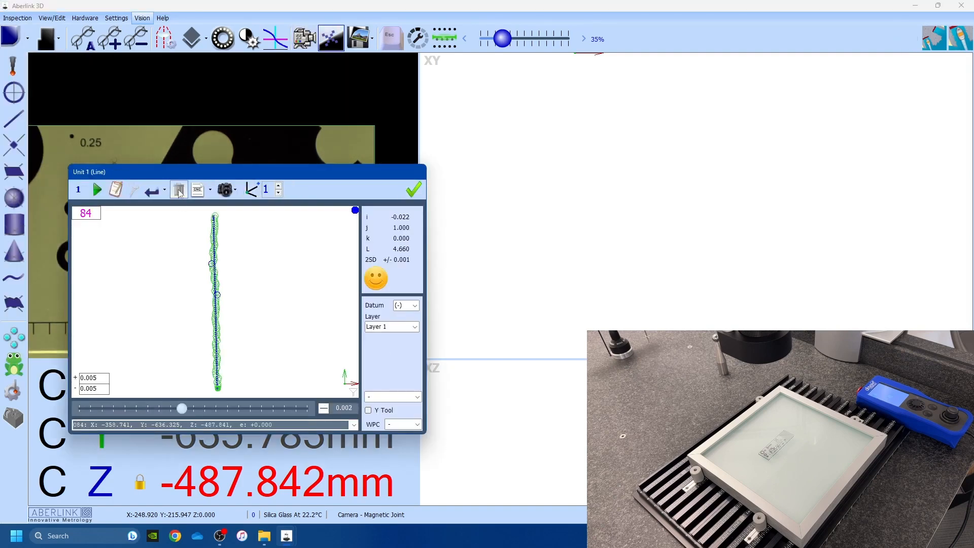
pyautogui.moveTo(187, 179); pyautogui.dragTo(524, 188)
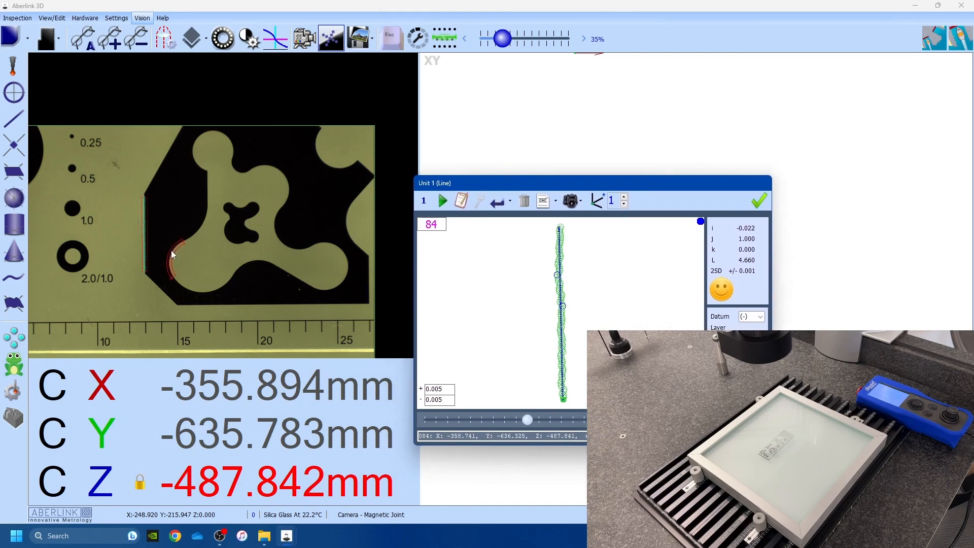
pyautogui.click(161, 291)
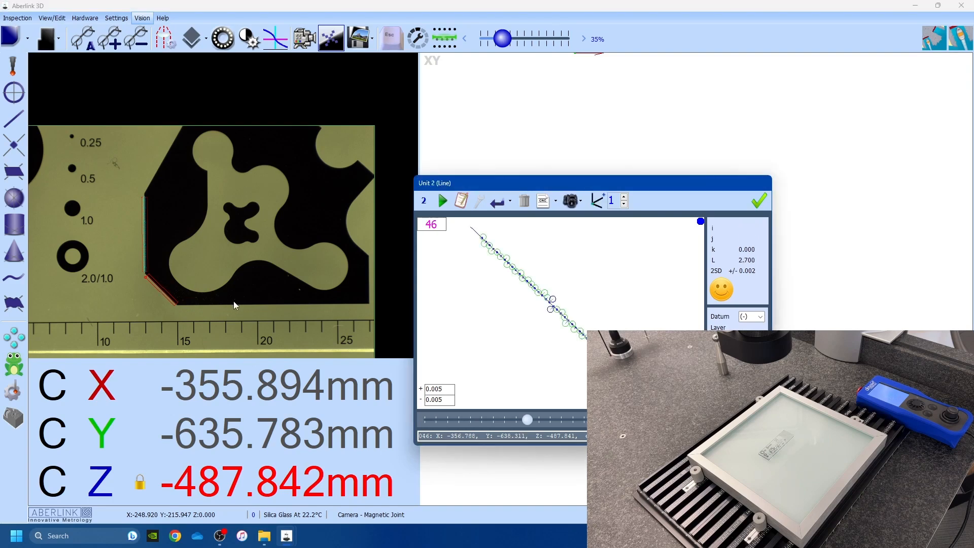
pyautogui.click(236, 302)
# - Measure the light cut-out's left-side arcs, the arc of its top lobe and the small concave arc beside that lobe
pyautogui.click(174, 260)
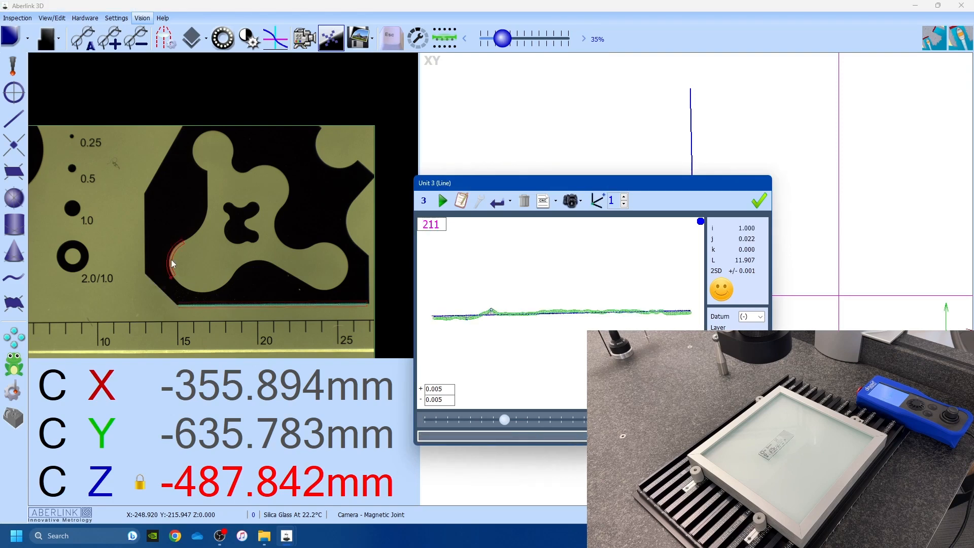
pyautogui.click(208, 190)
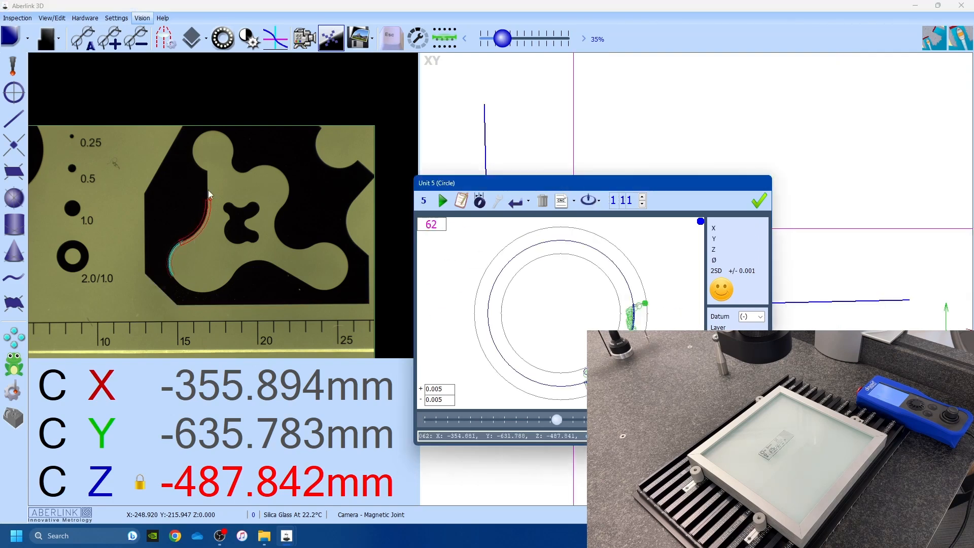
pyautogui.click(198, 139)
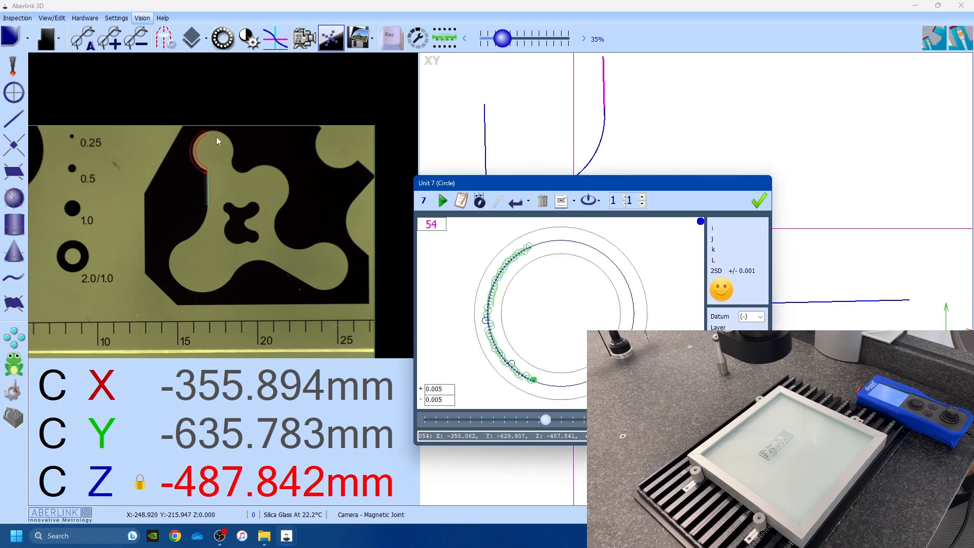
pyautogui.click(235, 166)
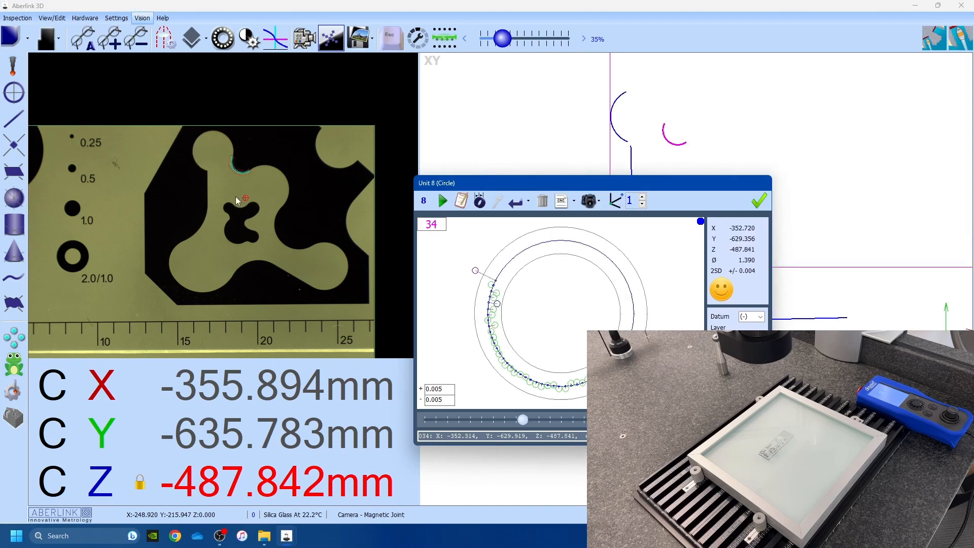
# - Measure the black part's upper-left sloped edge and top edge as one-click line features
pyautogui.click(204, 179)
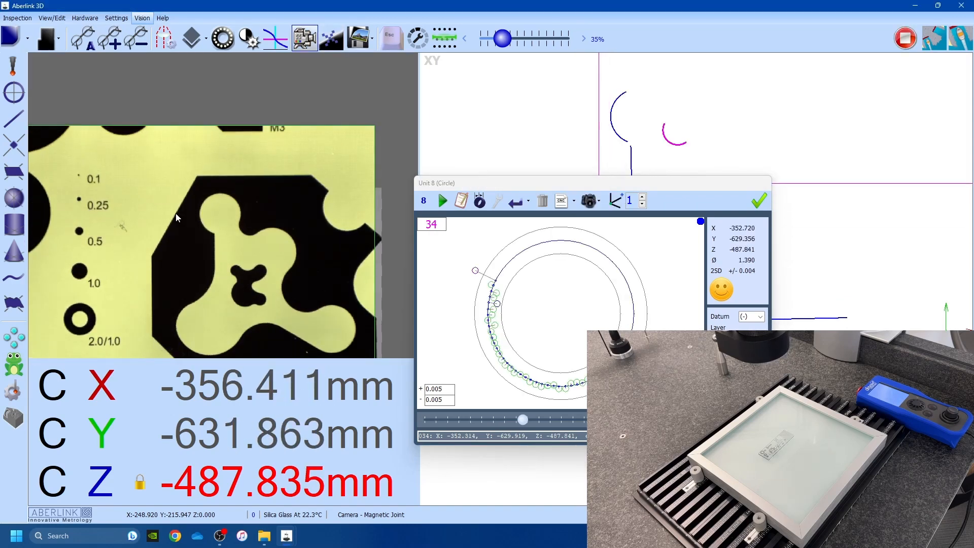
pyautogui.click(175, 213)
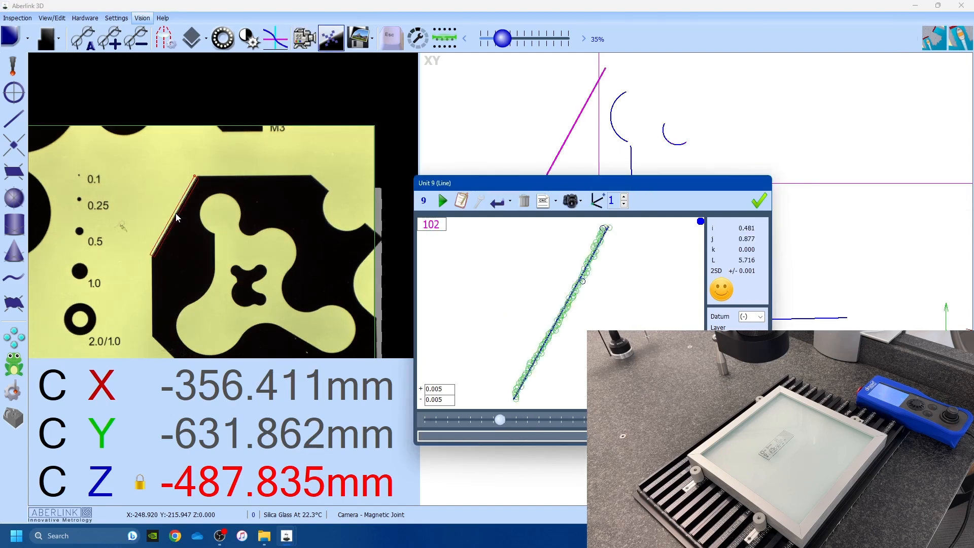
pyautogui.click(216, 179)
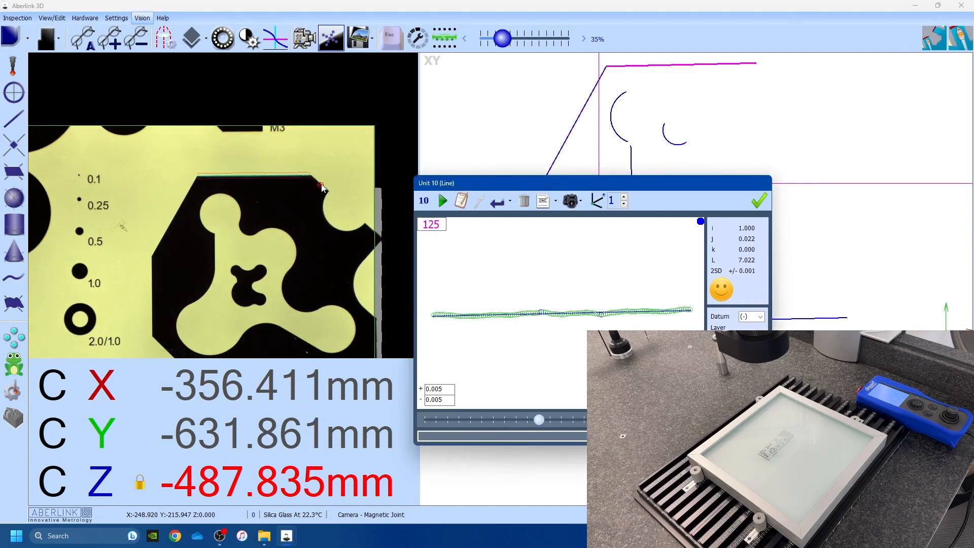
# - Measure the black circles labelled 1.0, 0.5 and 0.25 as one-click features and accept the last one
pyautogui.scroll(-3, 179, 175)
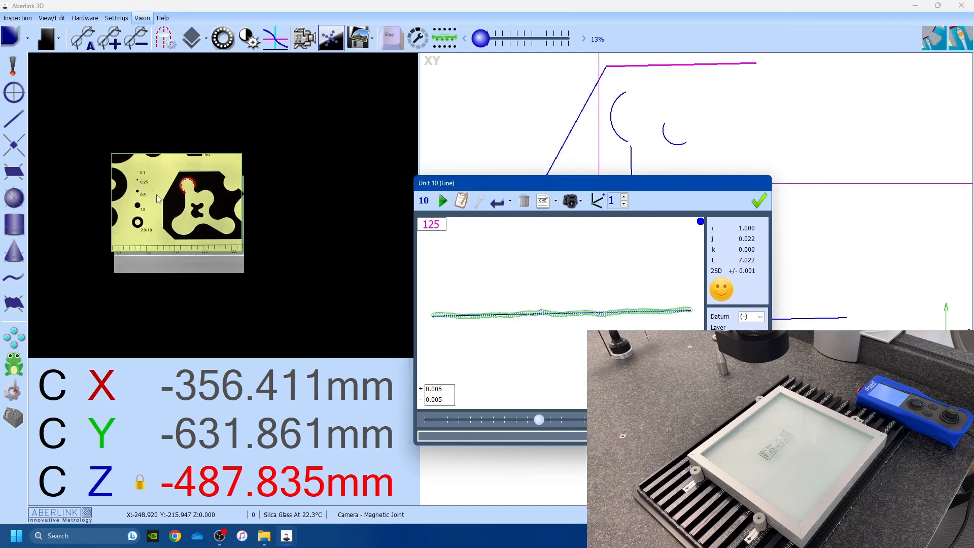
pyautogui.scroll(5, 137, 206)
pyautogui.click(146, 220)
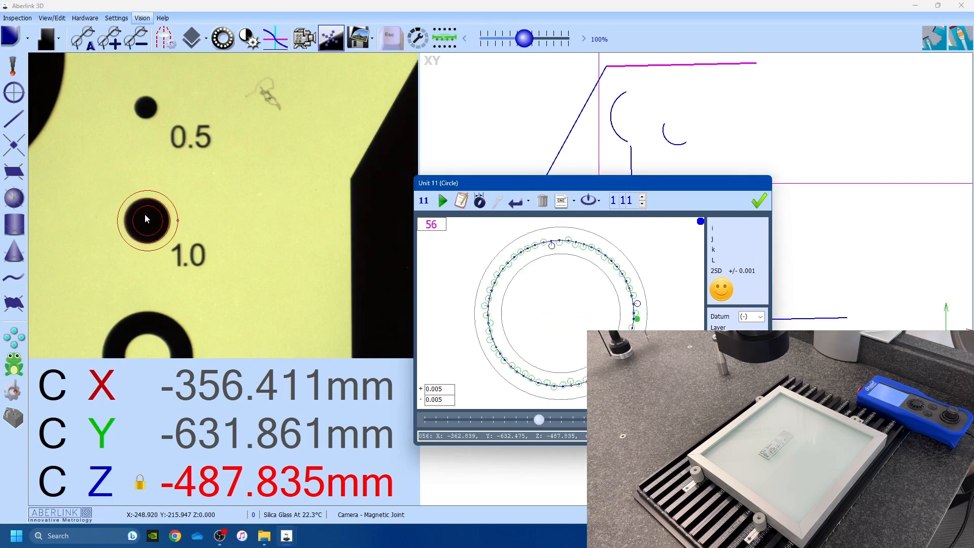
pyautogui.click(147, 111)
pyautogui.scroll(-3, 215, 204)
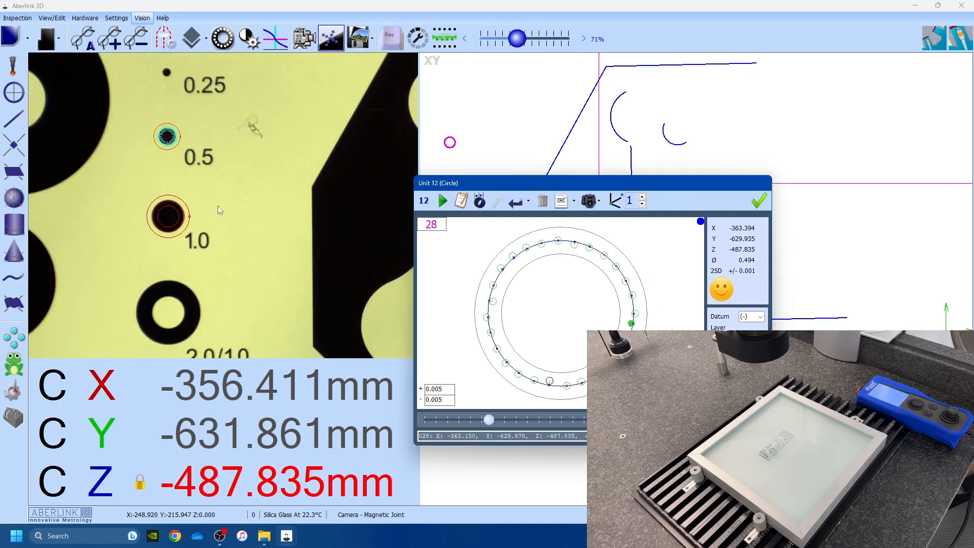
pyautogui.scroll(3, 191, 140)
pyautogui.click(190, 142)
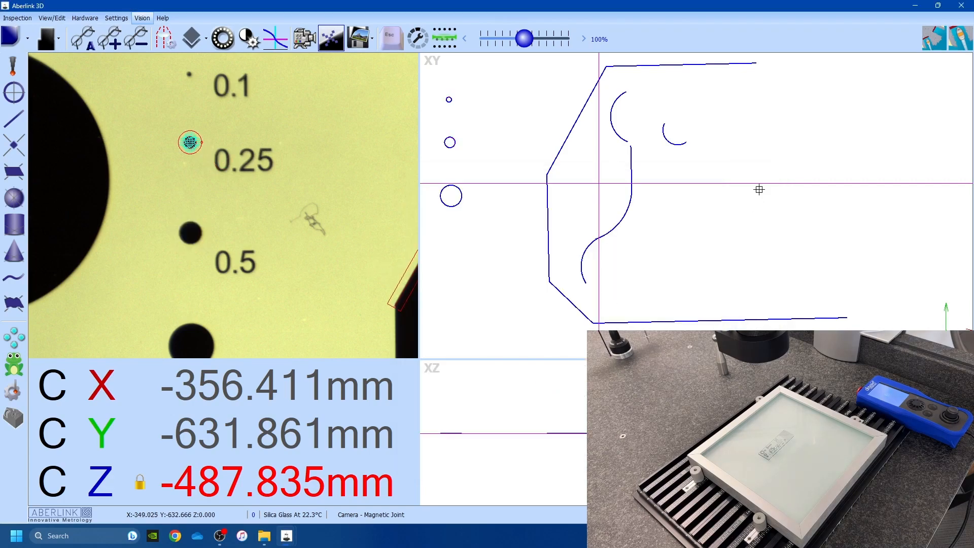
pyautogui.click(758, 201)
# - Dimension the diameter of the circle labelled 1.0 and its distance to the part's left vertical edge
pyautogui.rightClick(516, 235)
pyautogui.click(531, 244)
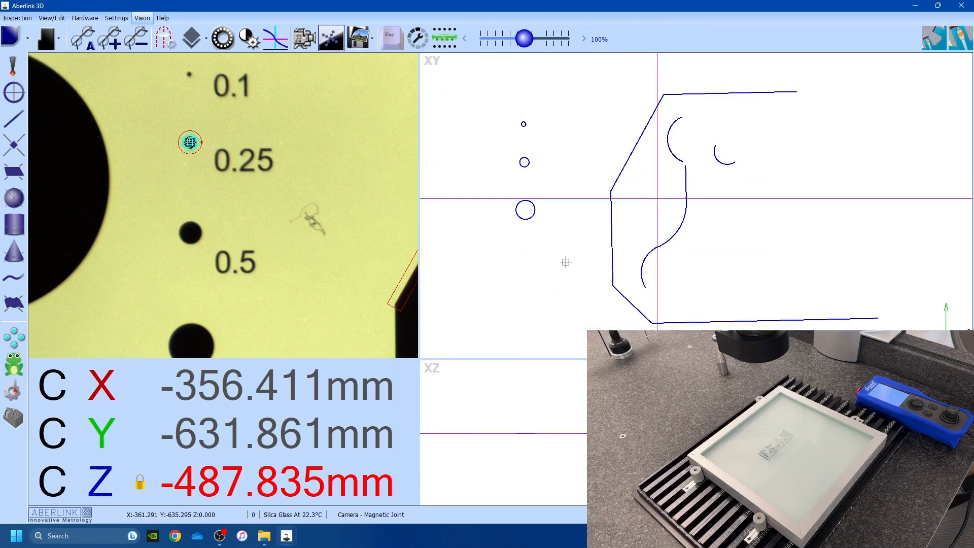
pyautogui.moveTo(532, 217); pyautogui.dragTo(504, 258)
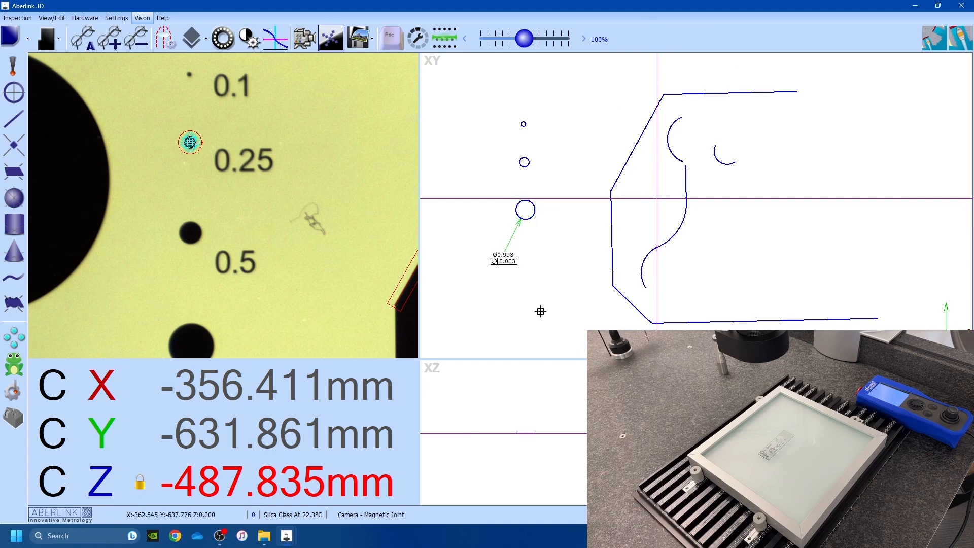
pyautogui.click(537, 211)
pyautogui.click(611, 213)
pyautogui.click(606, 183)
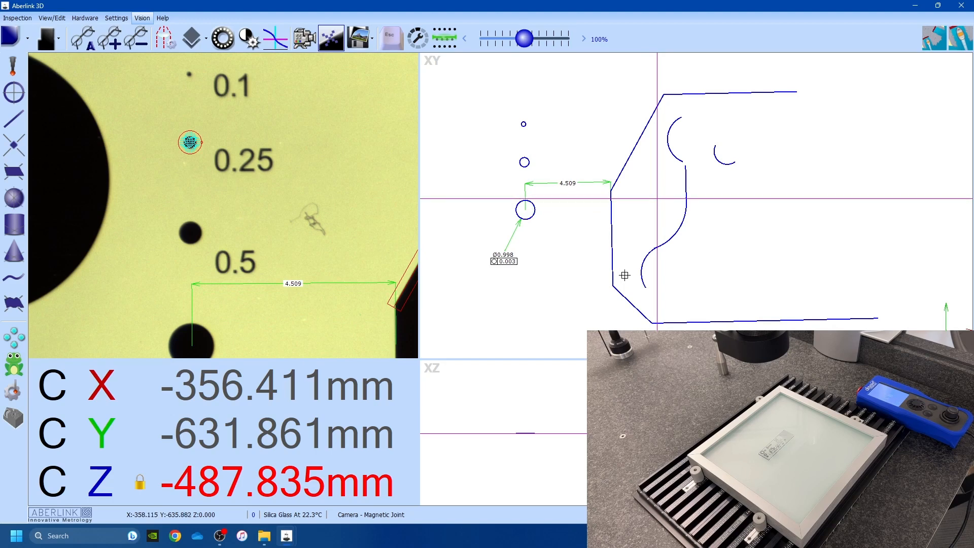
# - Measure all features in an area enclosing the central circle and the six black circles around it
pyautogui.click(28, 37)
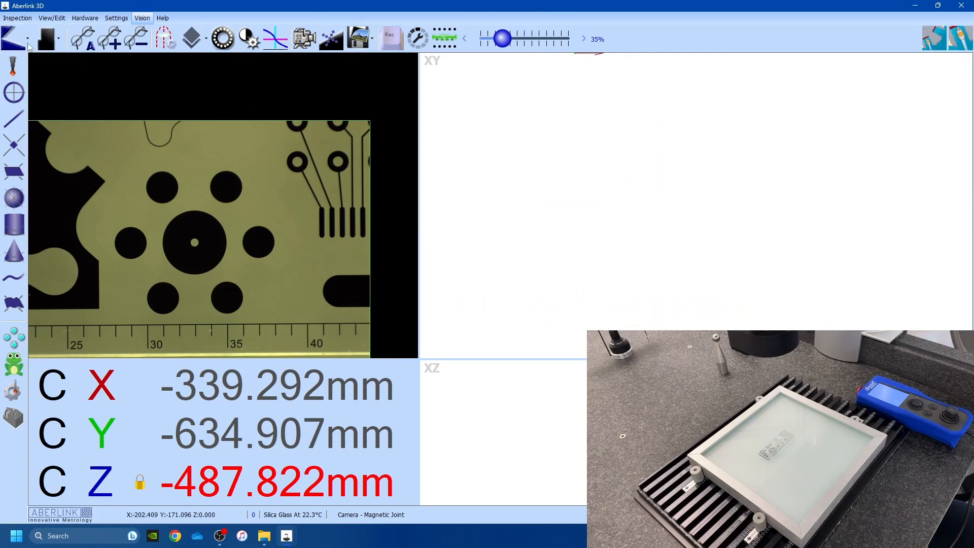
pyautogui.click(28, 46)
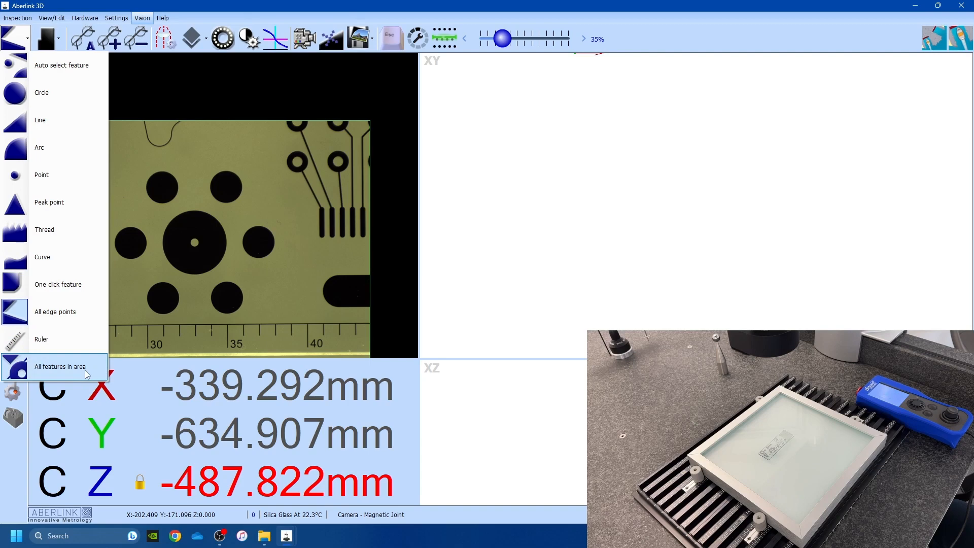
pyautogui.click(61, 373)
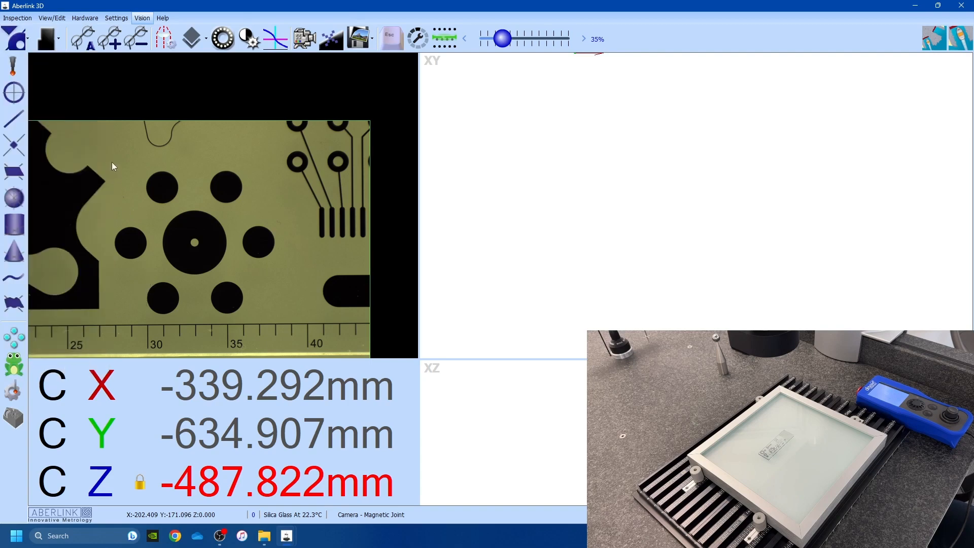
pyautogui.moveTo(111, 160); pyautogui.dragTo(281, 320)
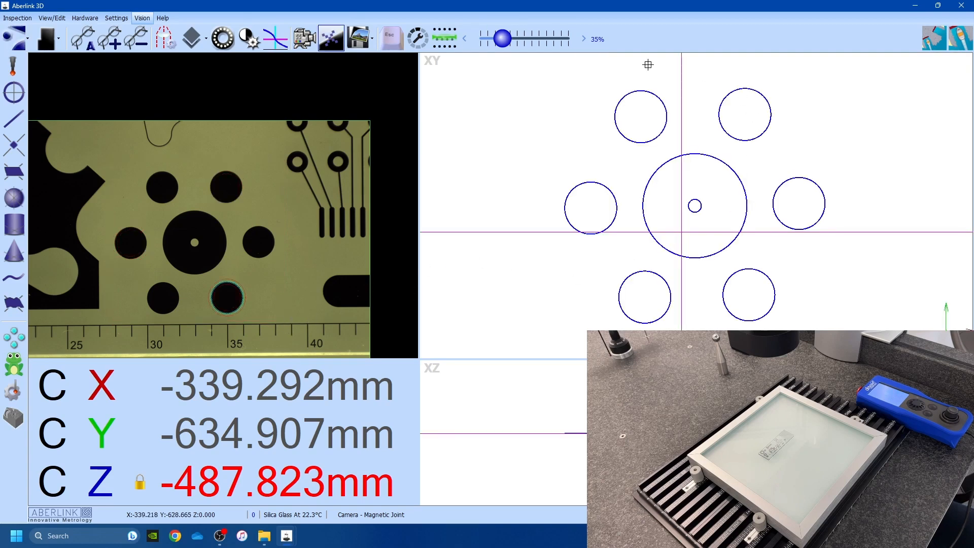
# - Dimension the diameters of the large central circle, the left circle and the upper-left circle, and open the upper-left circle's details
pyautogui.click(644, 188)
pyautogui.click(563, 151)
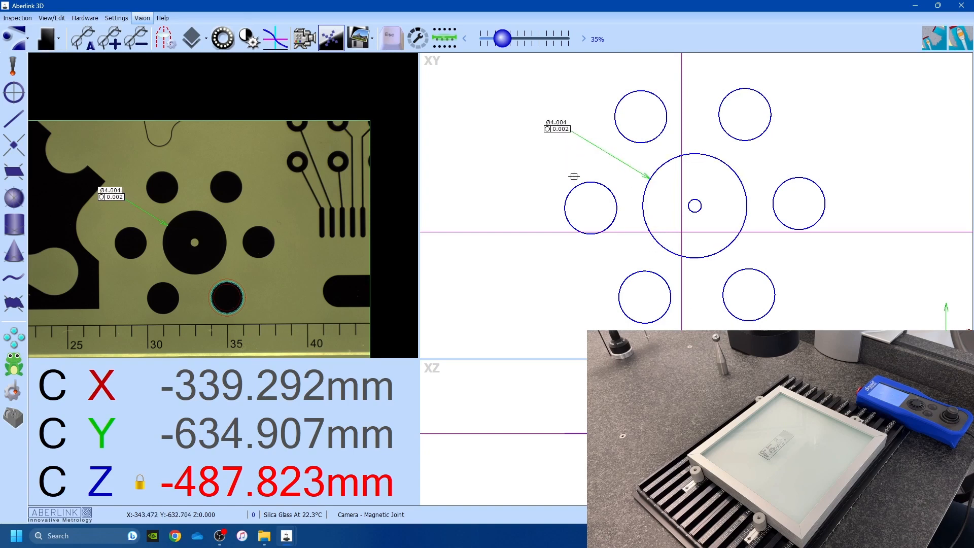
pyautogui.click(578, 185)
pyautogui.click(518, 182)
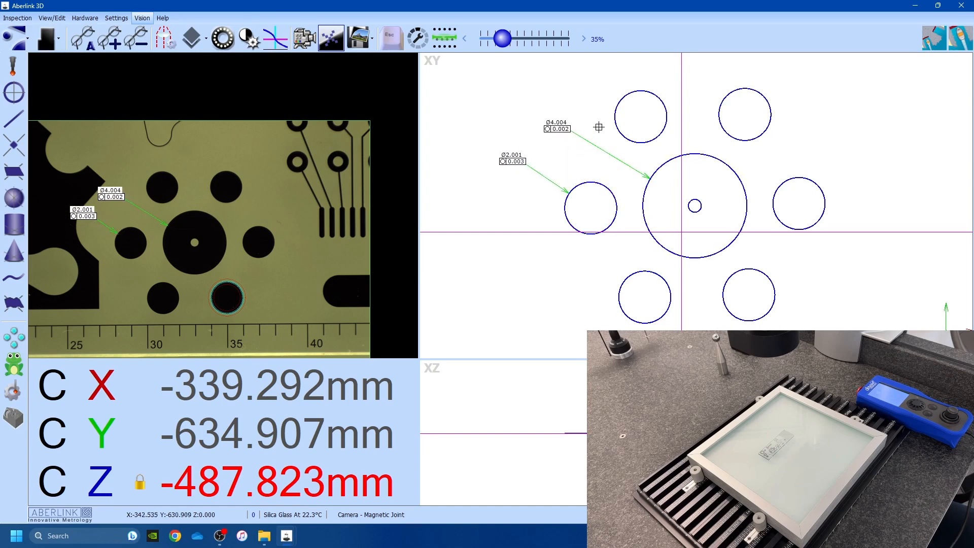
pyautogui.click(616, 102)
pyautogui.click(585, 84)
pyautogui.doubleClick(619, 130)
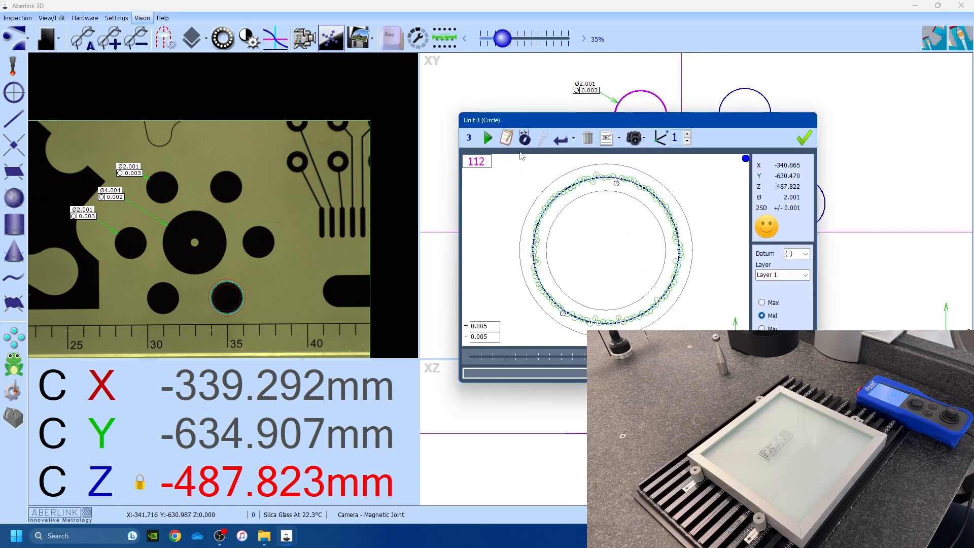
# - Close the circle's details and start a new inspection, keeping the recent images and accepting the inspection properties
pyautogui.click(804, 142)
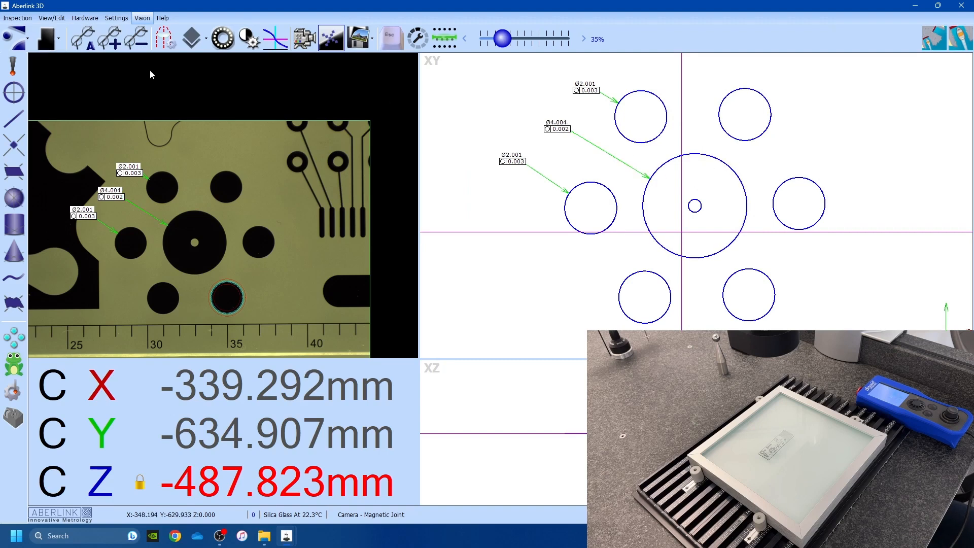
pyautogui.click(29, 40)
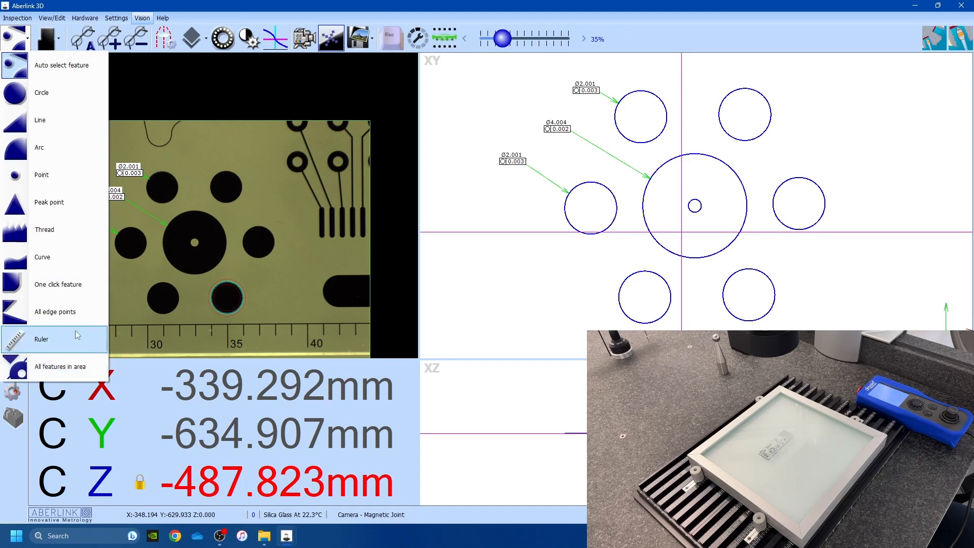
pyautogui.click(66, 315)
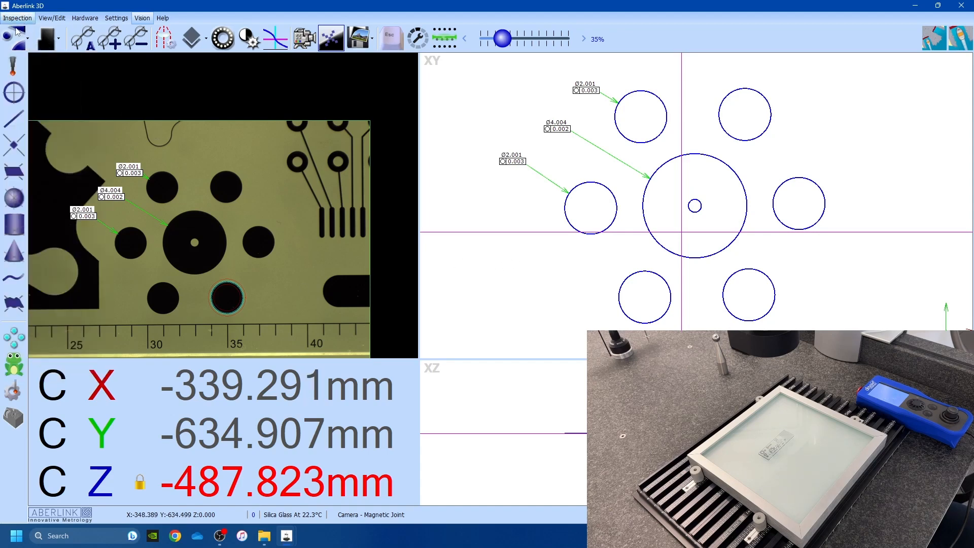
pyautogui.click(17, 19)
pyautogui.click(13, 38)
pyautogui.click(487, 278)
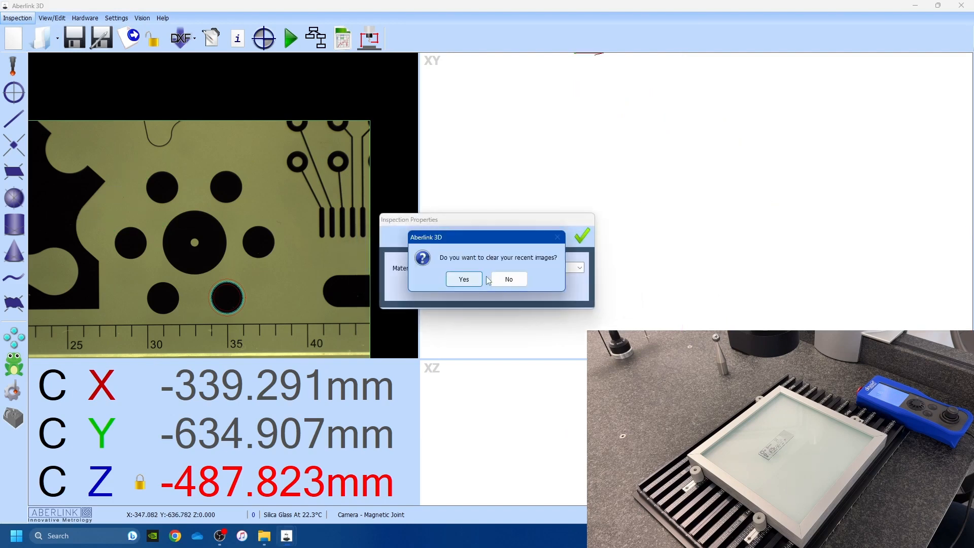
pyautogui.click(508, 279)
pyautogui.click(582, 234)
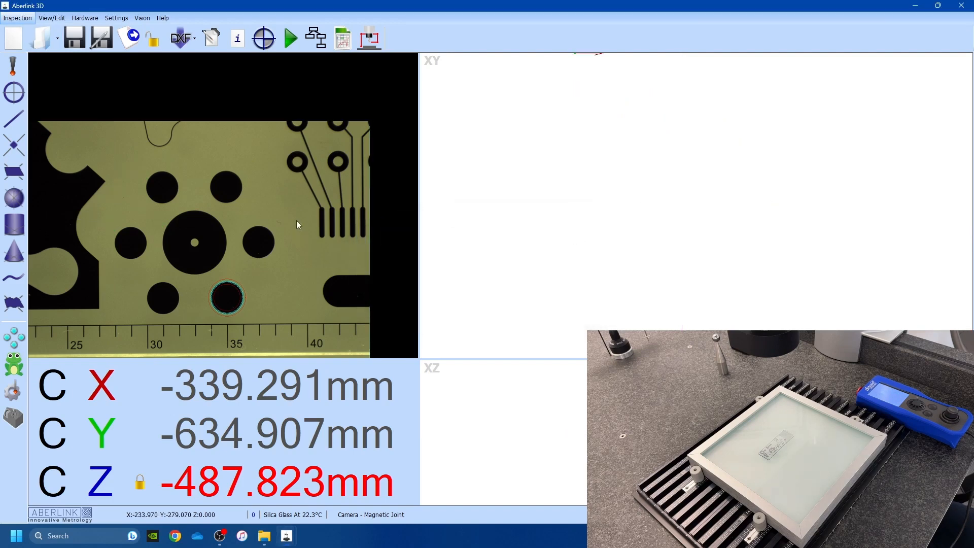
# - Measure all edge points in an area enclosing the central circle and its six surrounding circles, and accept the resulting curve
pyautogui.click(142, 18)
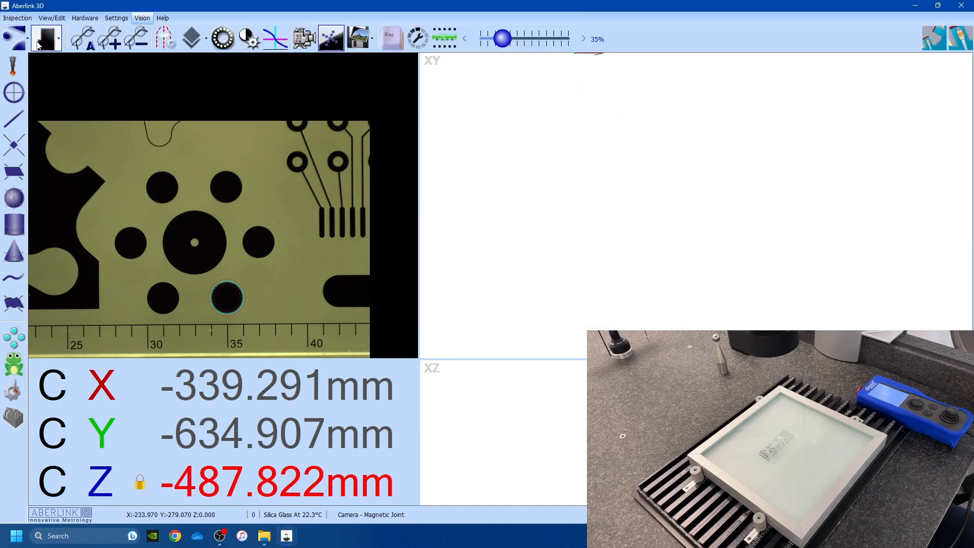
pyautogui.click(26, 40)
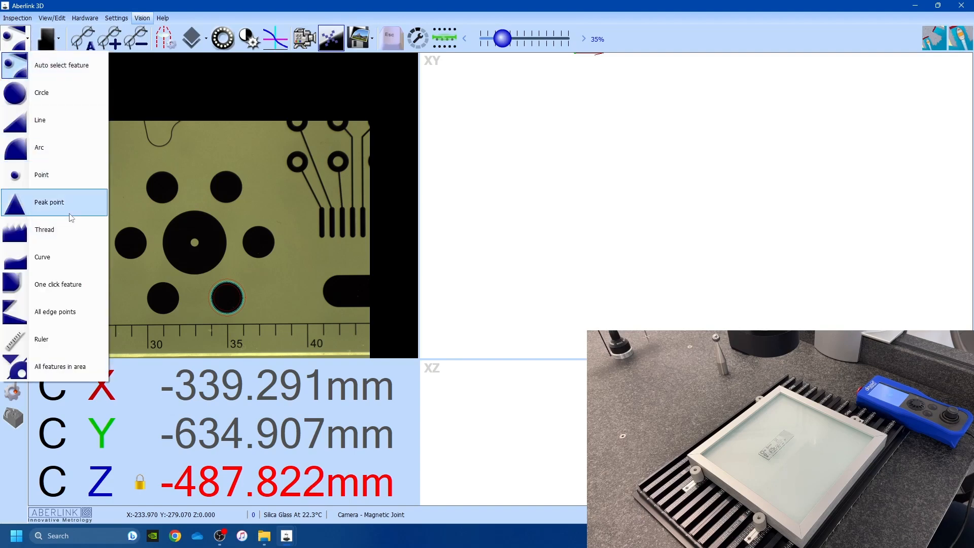
pyautogui.click(49, 315)
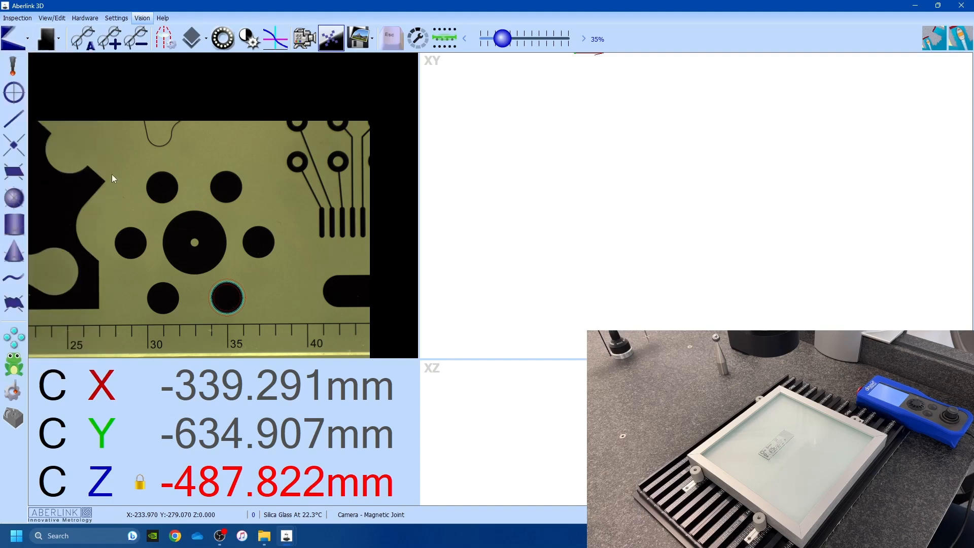
pyautogui.moveTo(114, 163); pyautogui.dragTo(278, 324)
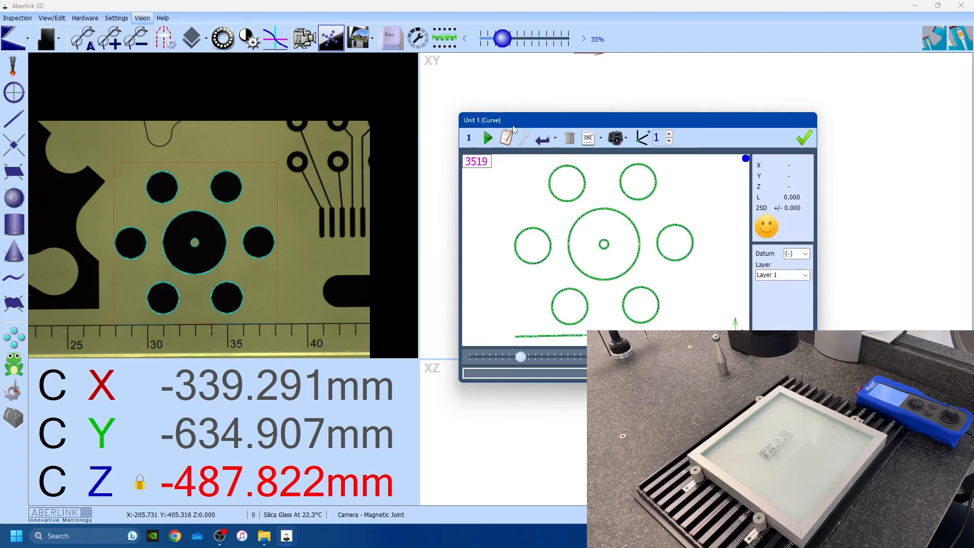
pyautogui.moveTo(514, 128)
pyautogui.mouseDown()
pyautogui.moveTo(587, 171)
pyautogui.moveTo(537, 142)
pyautogui.moveTo(529, 124)
pyautogui.mouseUp()
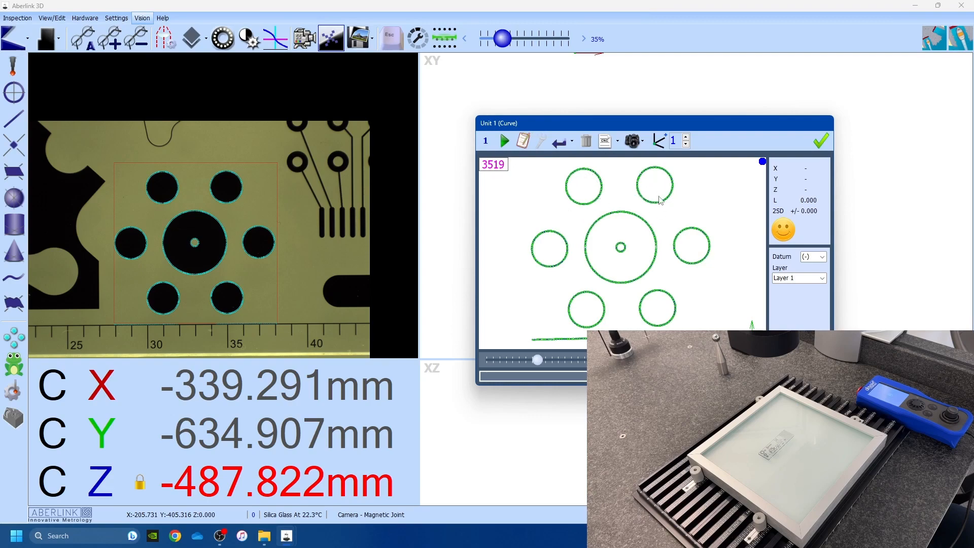
pyautogui.click(820, 141)
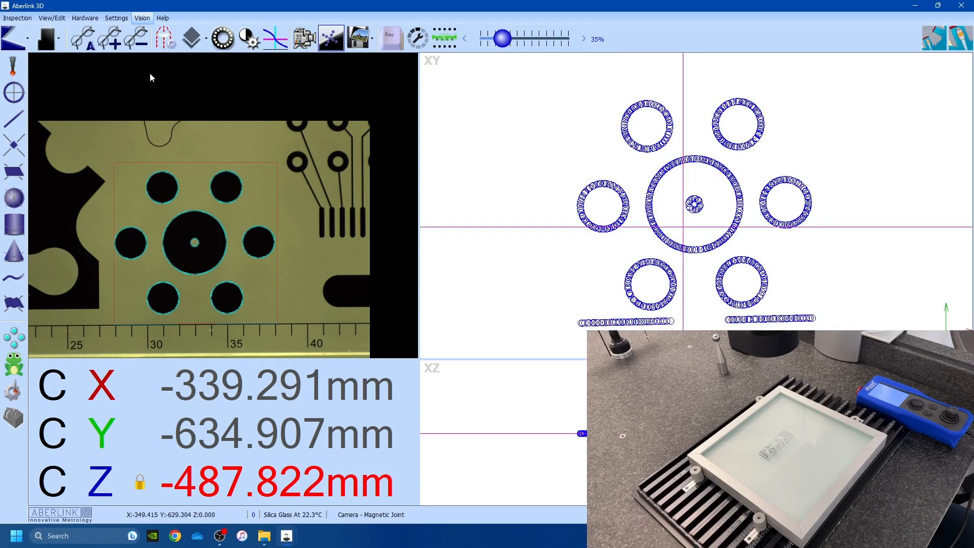
# - Measure the overall length of the M3 screw from its head to its tip with the Ruler
pyautogui.click(21, 41)
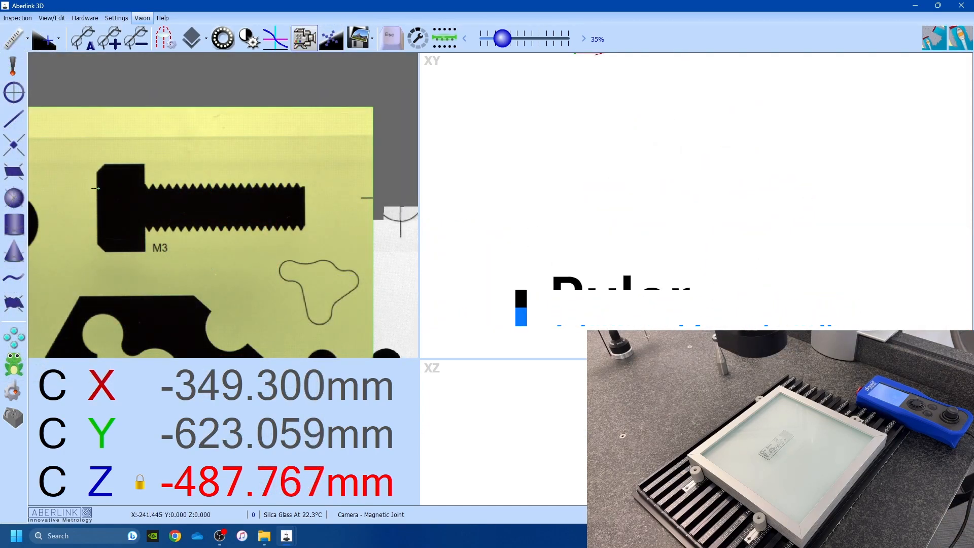
pyautogui.click(26, 39)
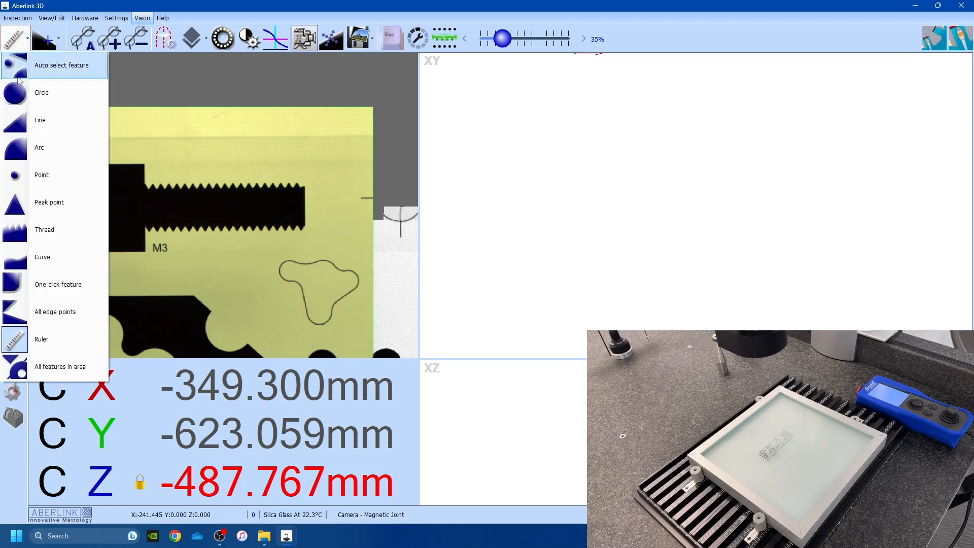
pyautogui.click(65, 327)
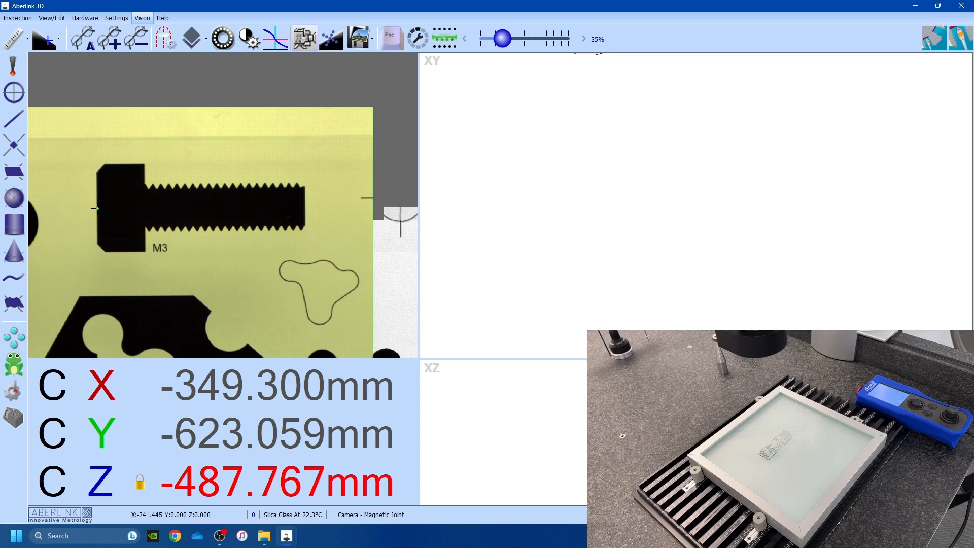
pyautogui.moveTo(97, 206); pyautogui.dragTo(307, 205)
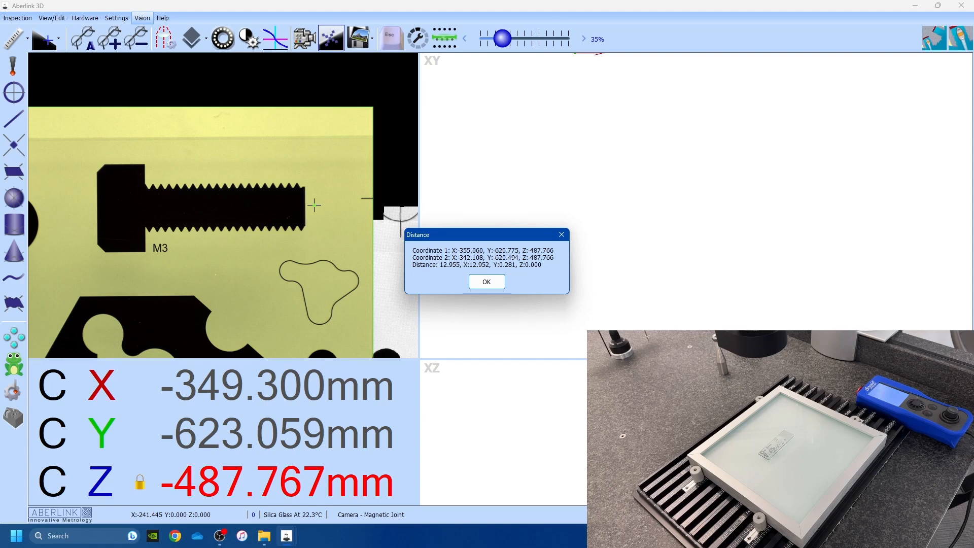
pyautogui.click(486, 282)
# - Measure the leftmost narrow black contact strip as a line using Centre detection, and accept it
pyautogui.click(21, 39)
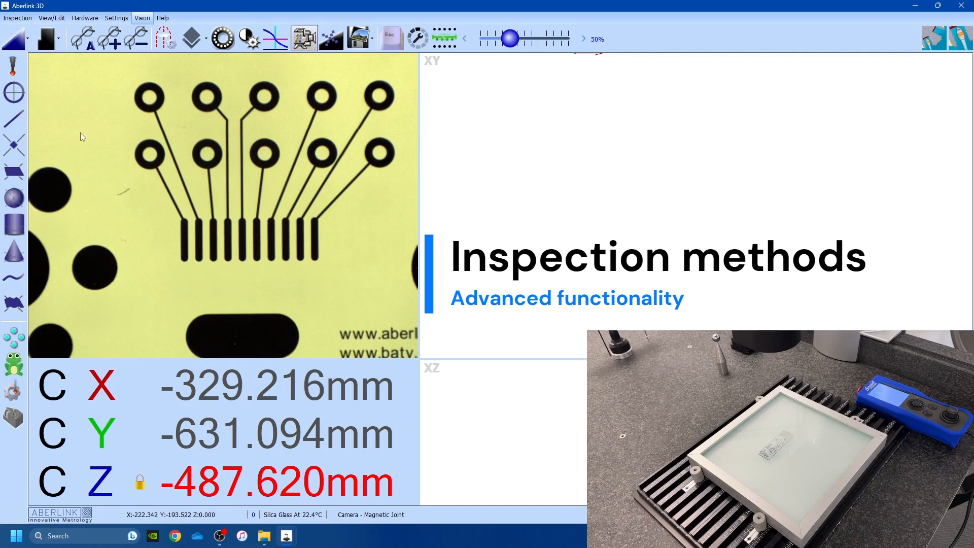
pyautogui.click(59, 42)
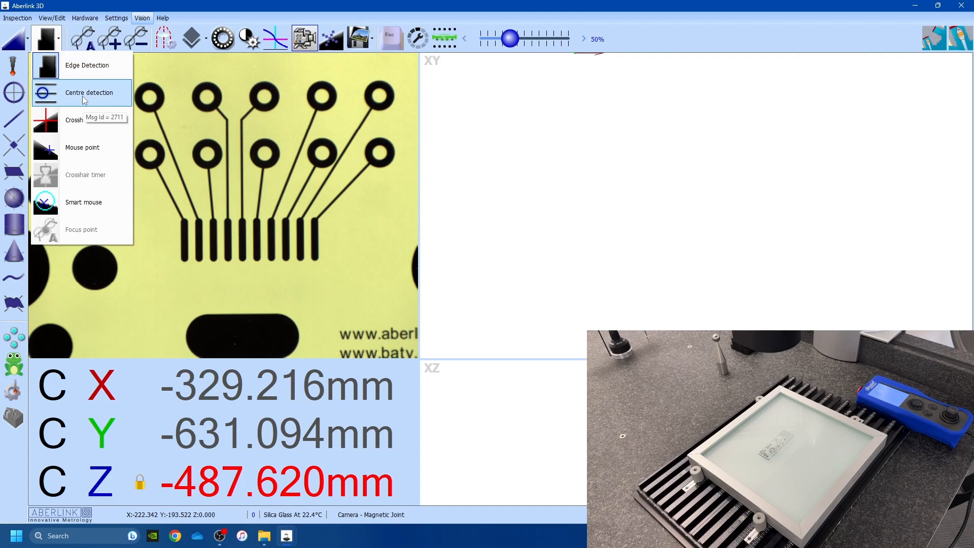
pyautogui.click(70, 96)
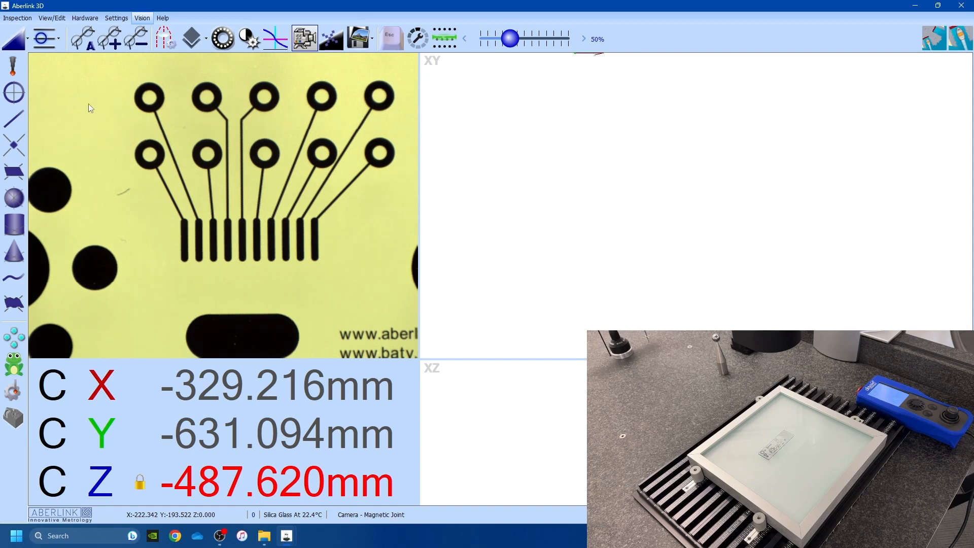
pyautogui.moveTo(279, 181); pyautogui.dragTo(256, 193)
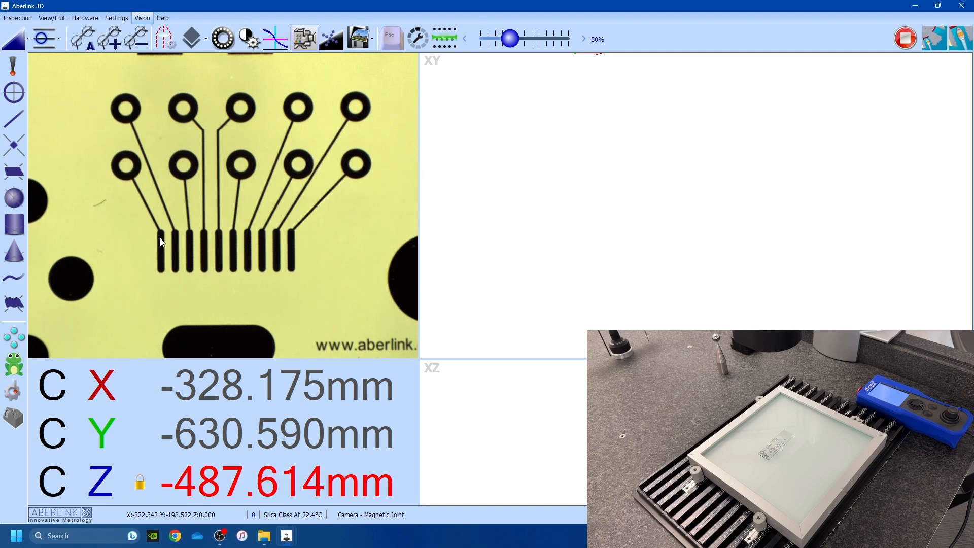
pyautogui.moveTo(160, 237); pyautogui.dragTo(161, 268)
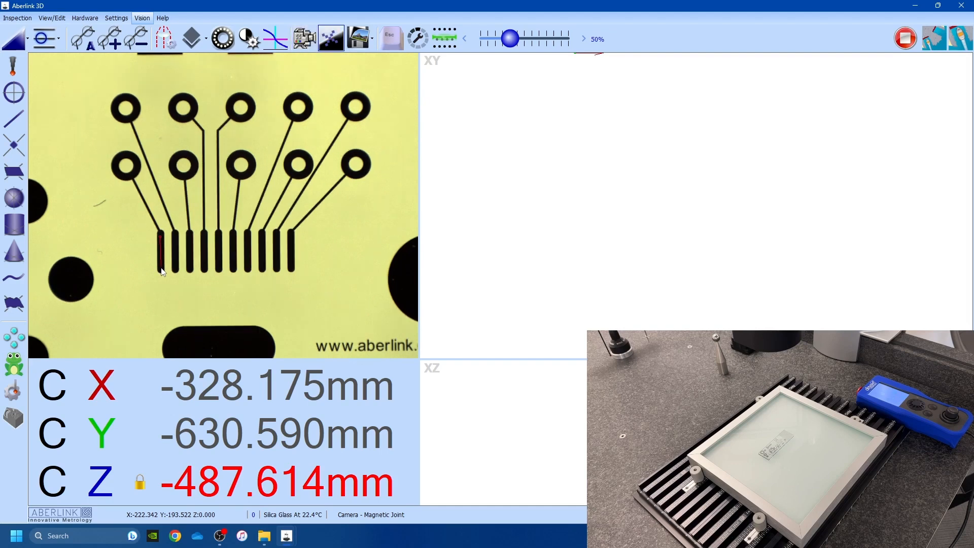
pyautogui.click(169, 270)
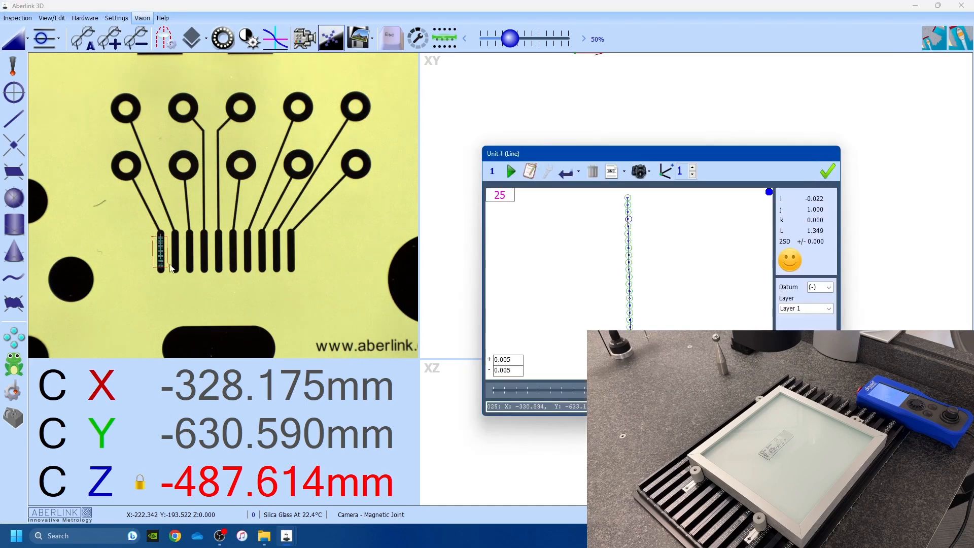
pyautogui.click(826, 171)
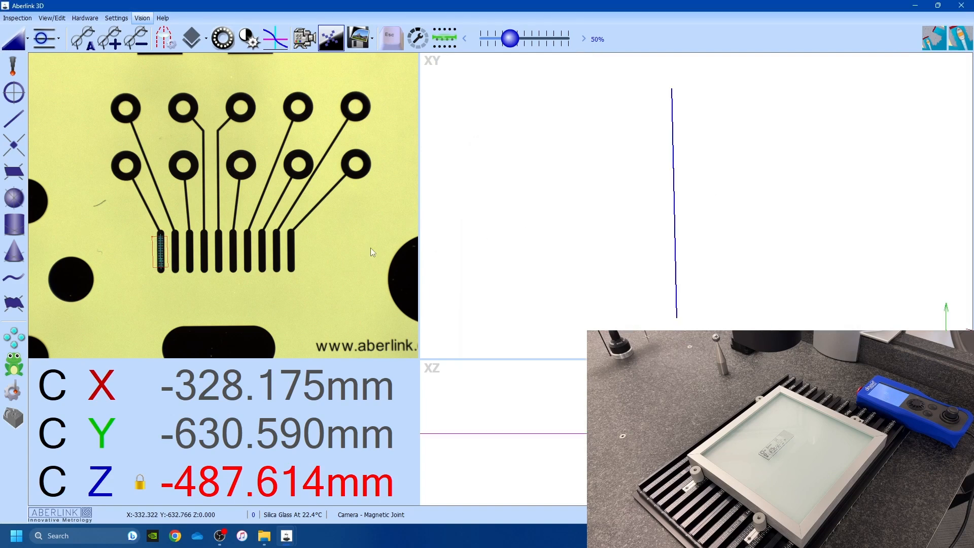
# - Measure the second contact strip as a centre line and dimension the distance between the two strip lines
pyautogui.click(182, 268)
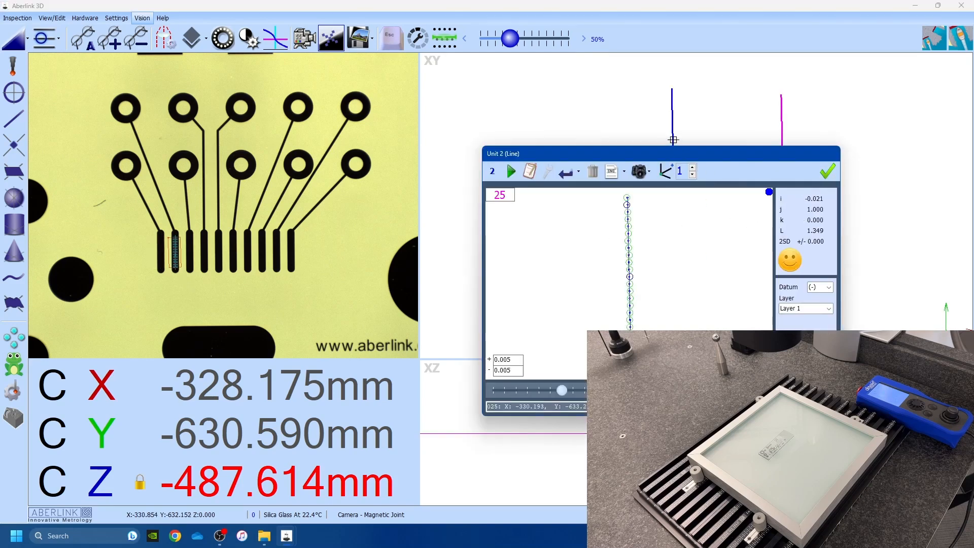
pyautogui.click(827, 172)
pyautogui.click(673, 109)
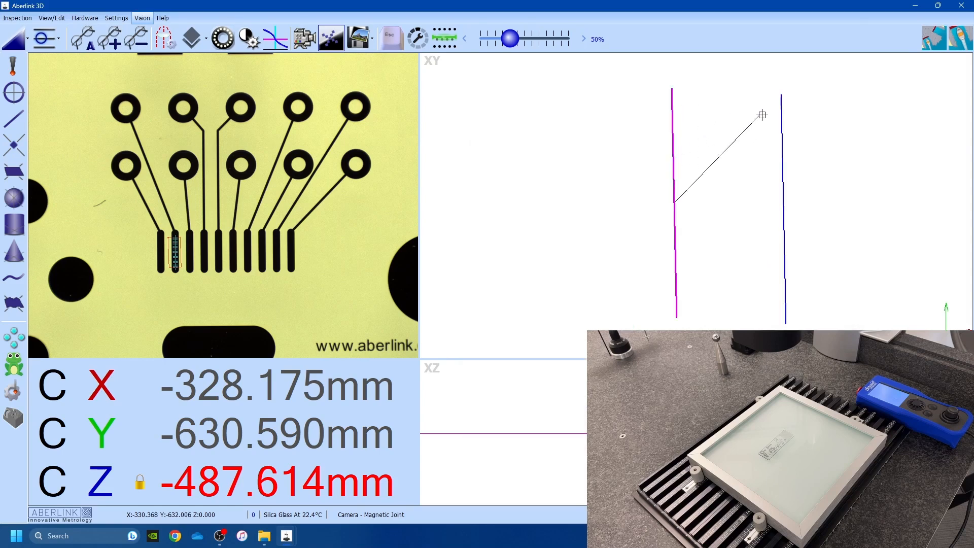
pyautogui.click(782, 109)
pyautogui.click(735, 74)
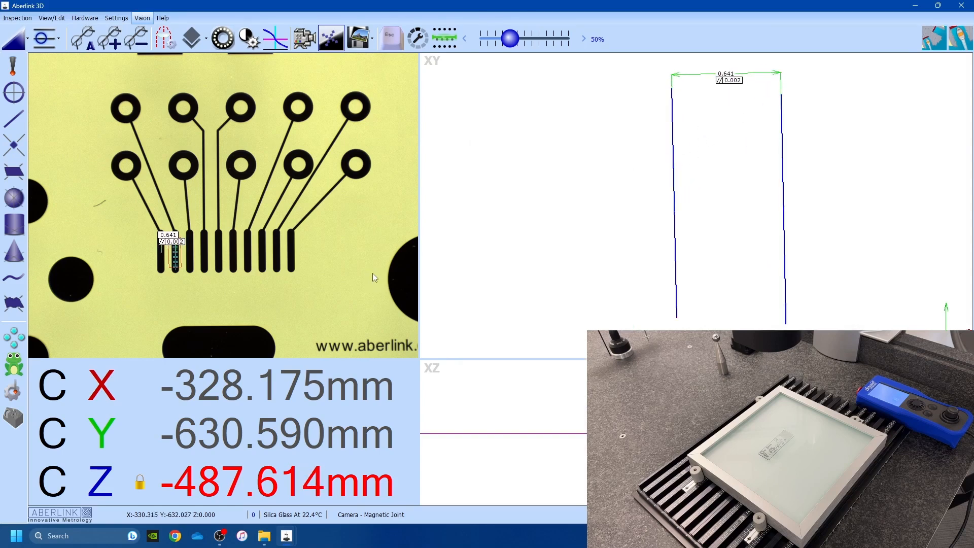
# - Measure the 0 graduation mark of the plate's horizontal scale as a centre-detected line and accept it
pyautogui.moveTo(196, 282); pyautogui.dragTo(270, 175)
pyautogui.scroll(-3, 270, 176)
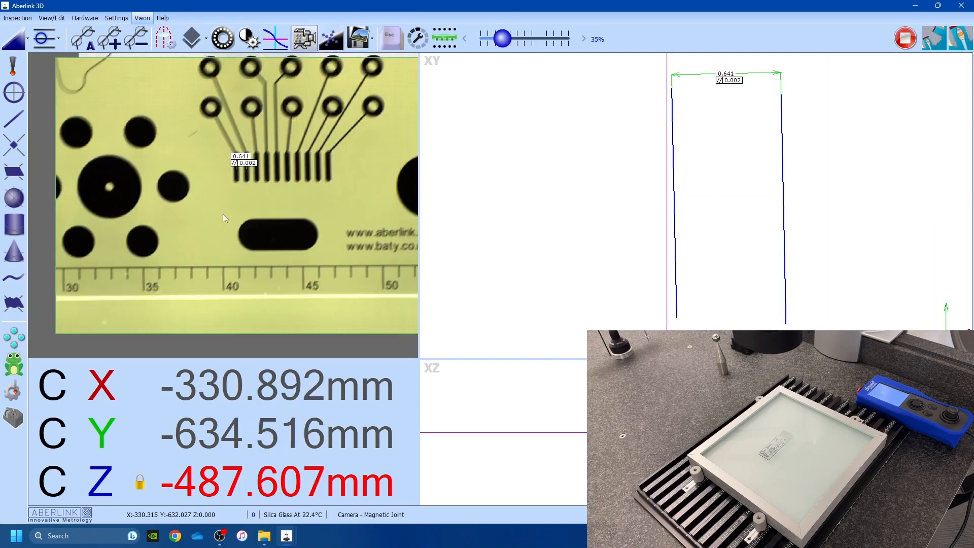
pyautogui.moveTo(169, 243); pyautogui.dragTo(310, 243)
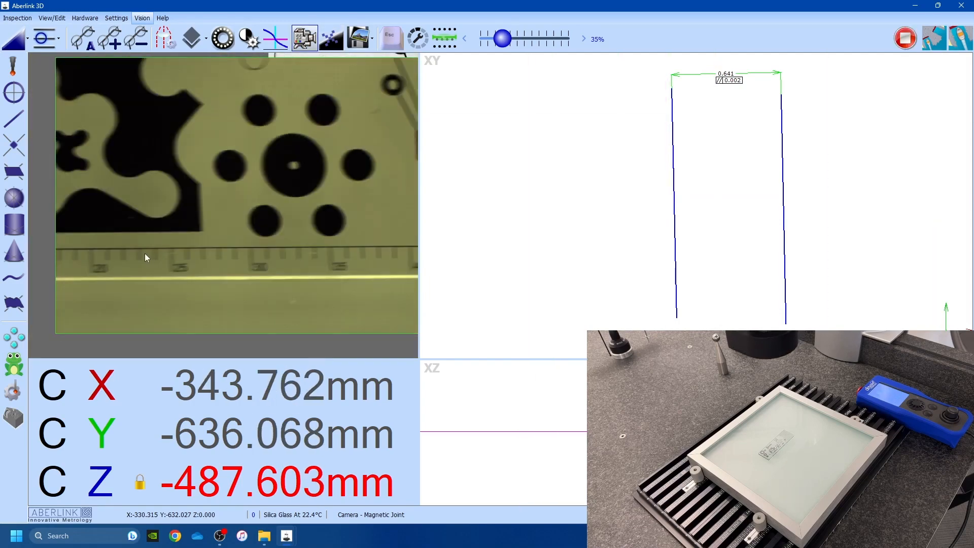
pyautogui.moveTo(144, 255); pyautogui.dragTo(311, 200)
pyautogui.moveTo(152, 219); pyautogui.dragTo(287, 236)
pyautogui.moveTo(192, 208); pyautogui.dragTo(214, 207)
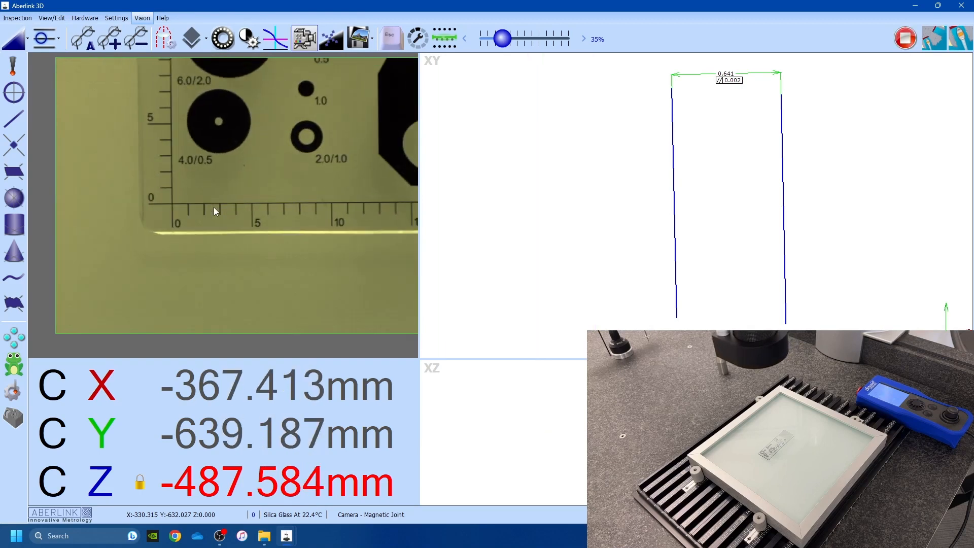
pyautogui.click(50, 45)
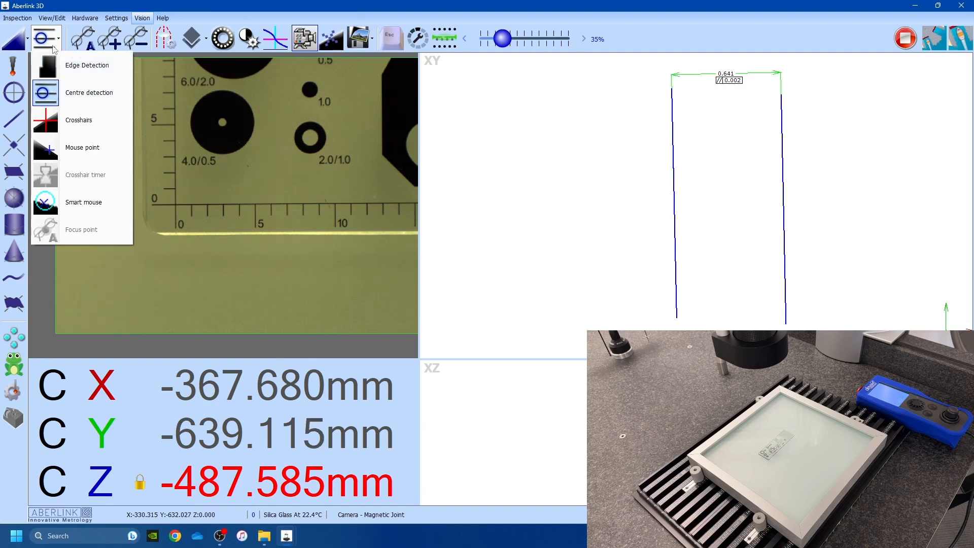
pyautogui.click(55, 47)
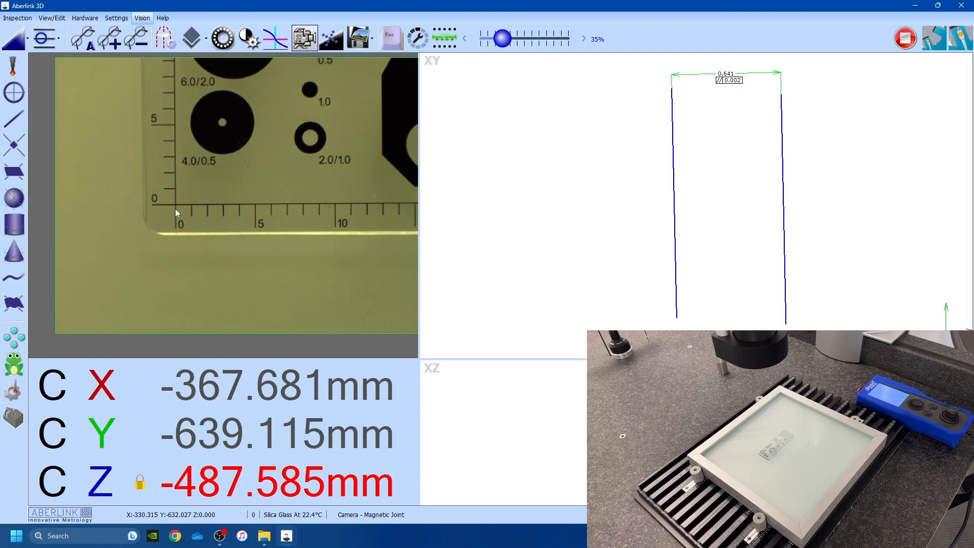
pyautogui.moveTo(175, 209); pyautogui.dragTo(175, 226)
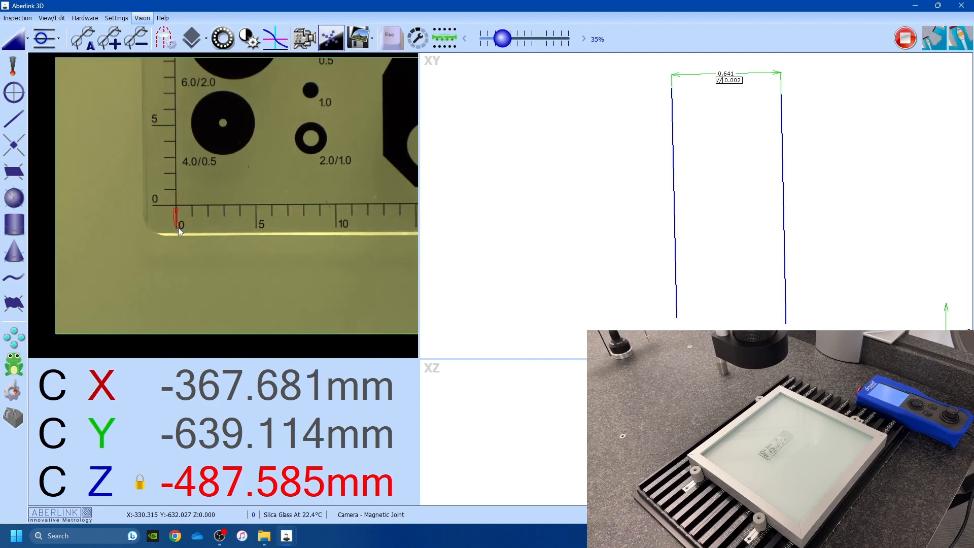
pyautogui.click(179, 227)
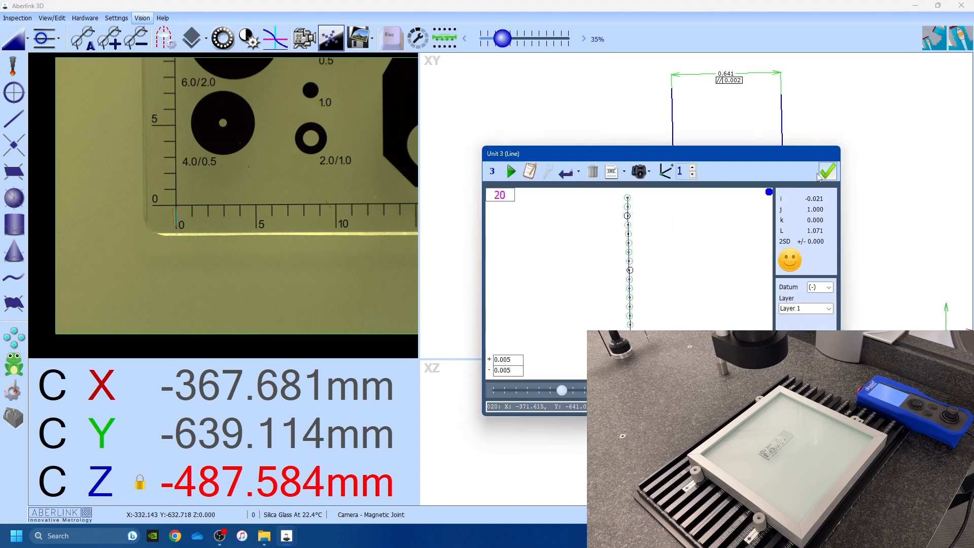
pyautogui.click(819, 175)
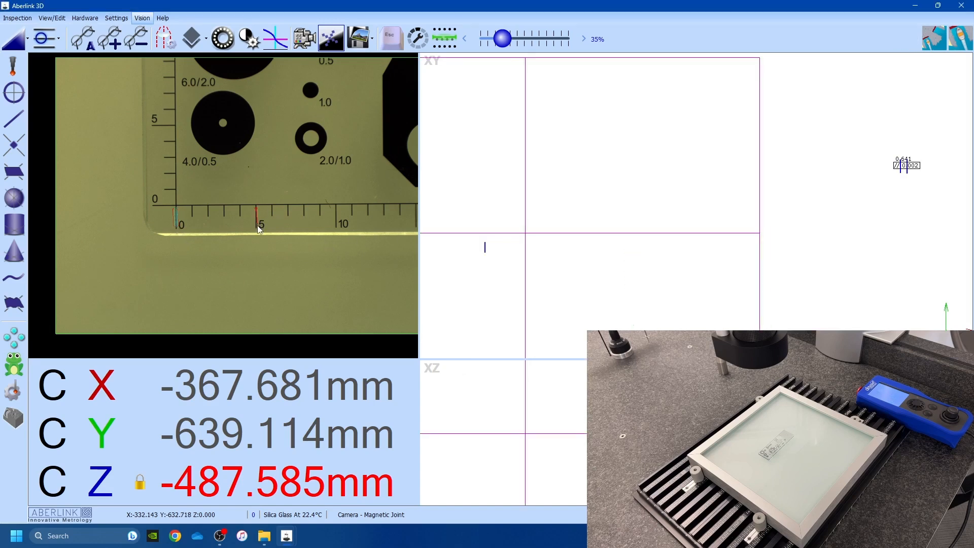
# - Measure the 5 graduation mark of the horizontal scale as a centre-detected line and dimension its distance from the 0 mark line
pyautogui.click(258, 228)
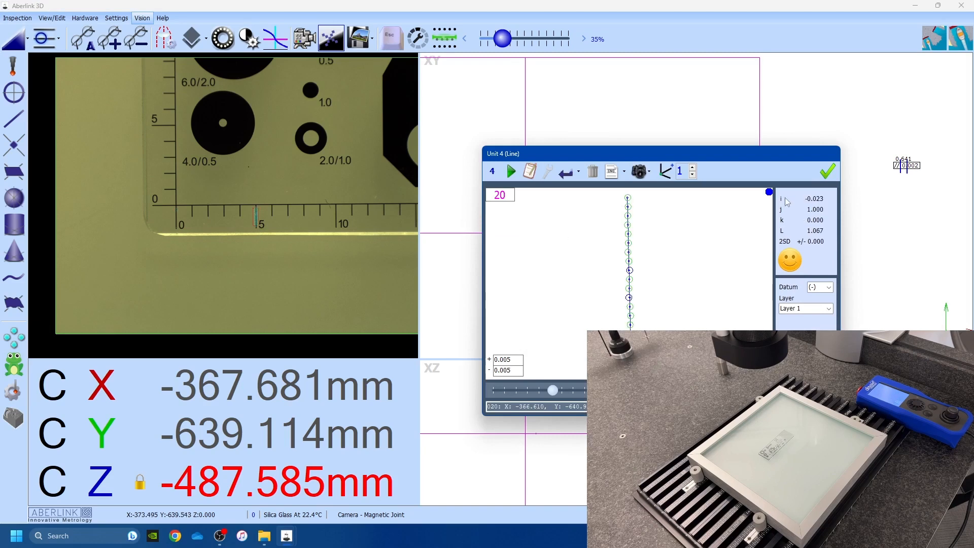
pyautogui.click(827, 174)
pyautogui.click(485, 249)
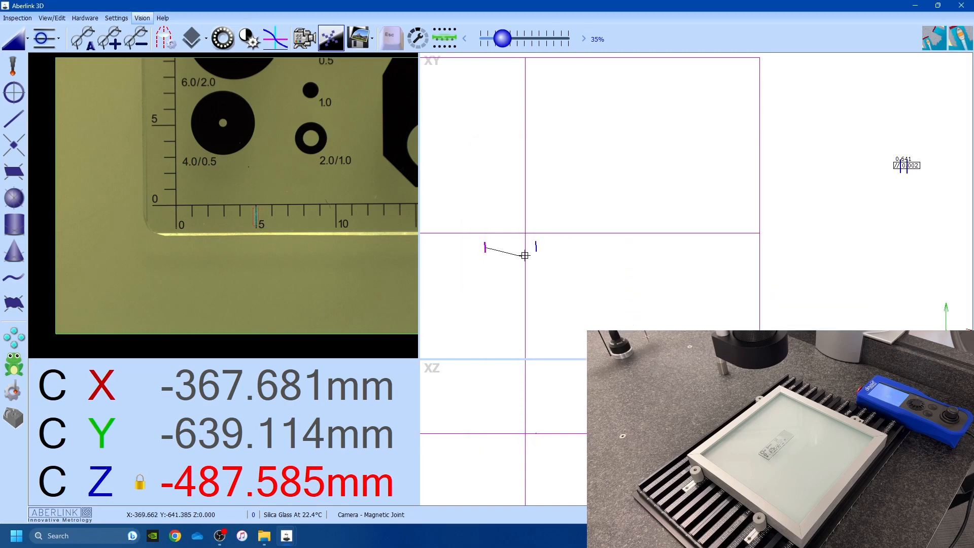
pyautogui.click(536, 249)
pyautogui.click(531, 273)
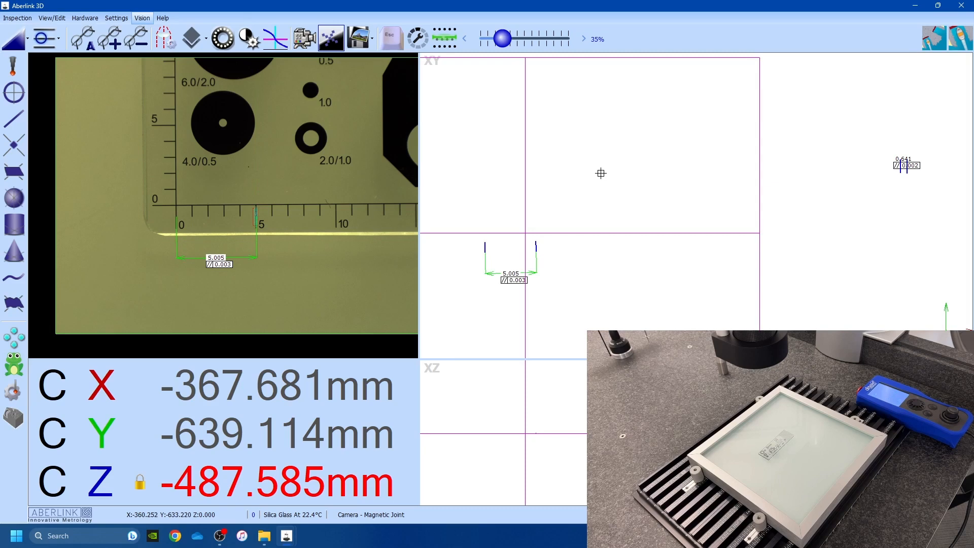
# - Start a new inspection with Silica Glass (6ppm) as the material, clearing the graduation lines and dimensions
pyautogui.click(57, 38)
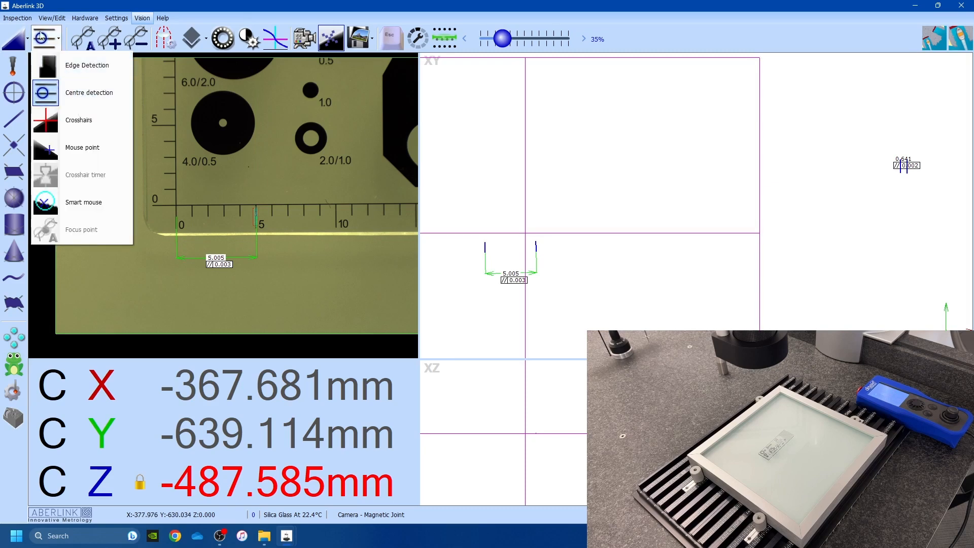
pyautogui.click(18, 19)
pyautogui.click(13, 38)
pyautogui.click(486, 279)
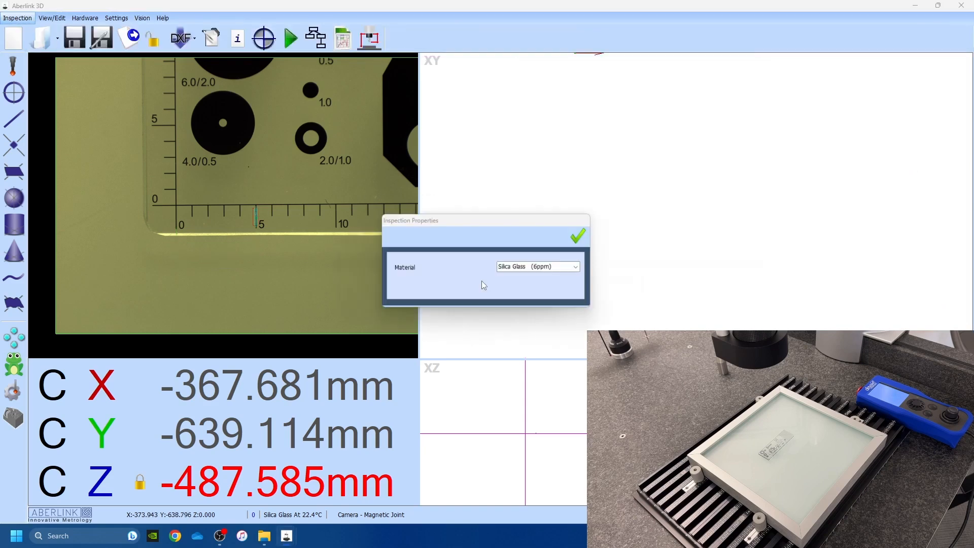
pyautogui.click(463, 278)
pyautogui.click(581, 236)
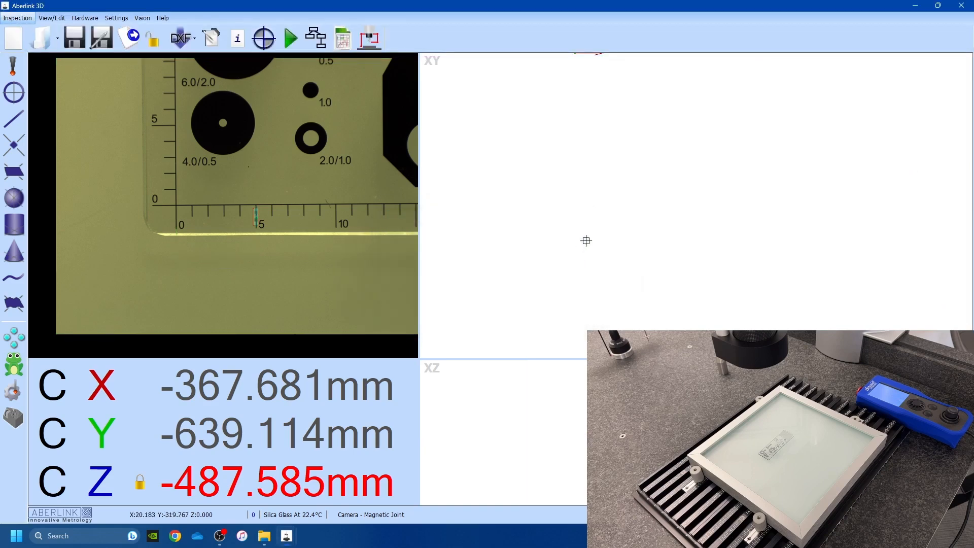
# - Move the live camera view further up the plate and set the inspection method to Crosshairs
pyautogui.click(142, 18)
pyautogui.click(394, 44)
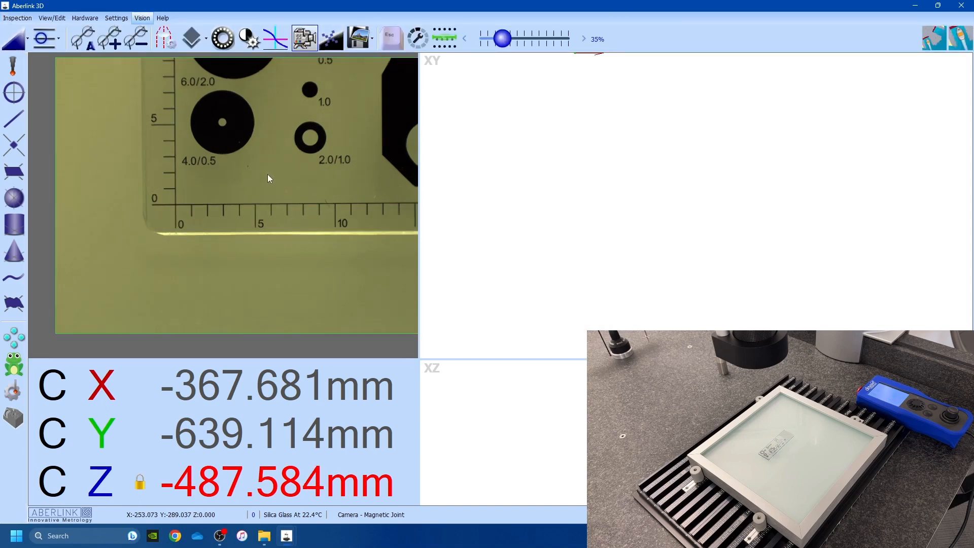
pyautogui.moveTo(267, 174); pyautogui.dragTo(240, 238)
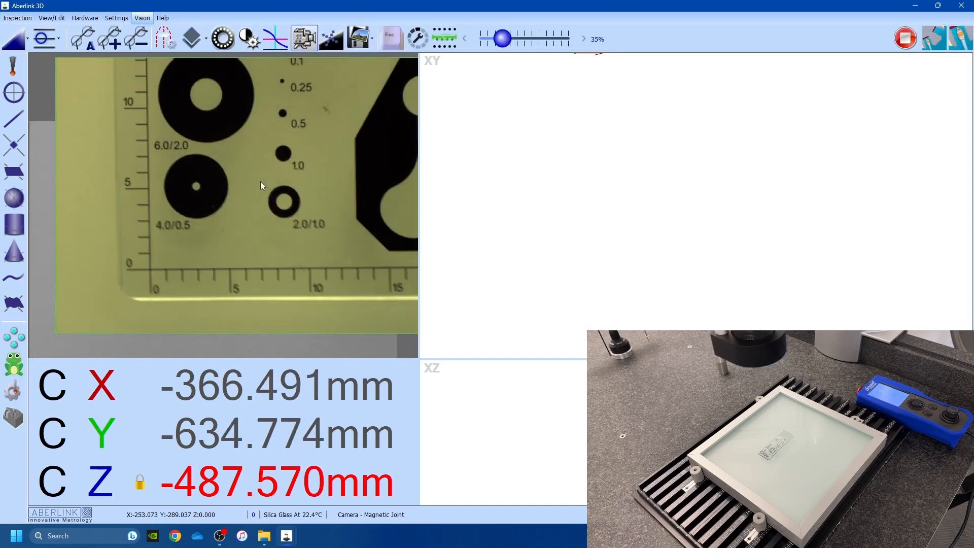
pyautogui.click(57, 41)
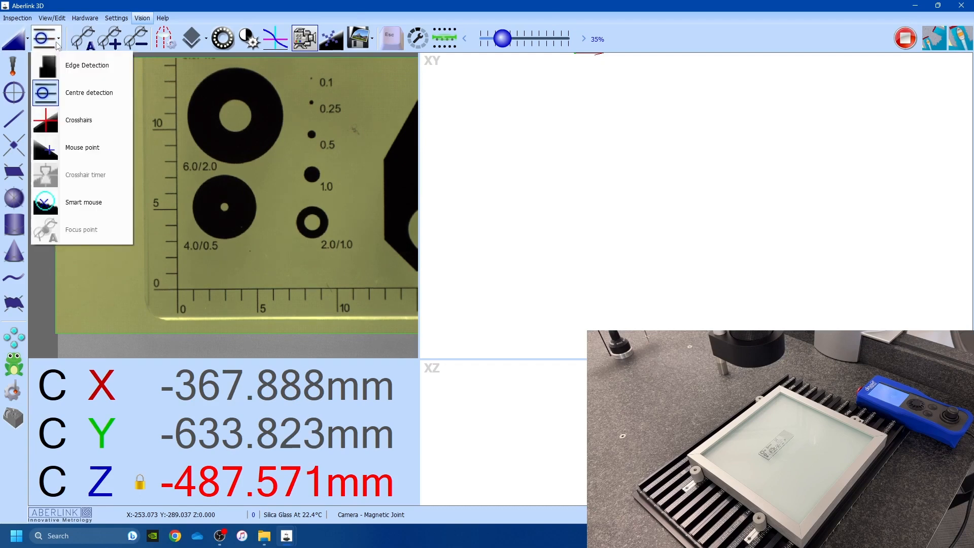
pyautogui.click(84, 115)
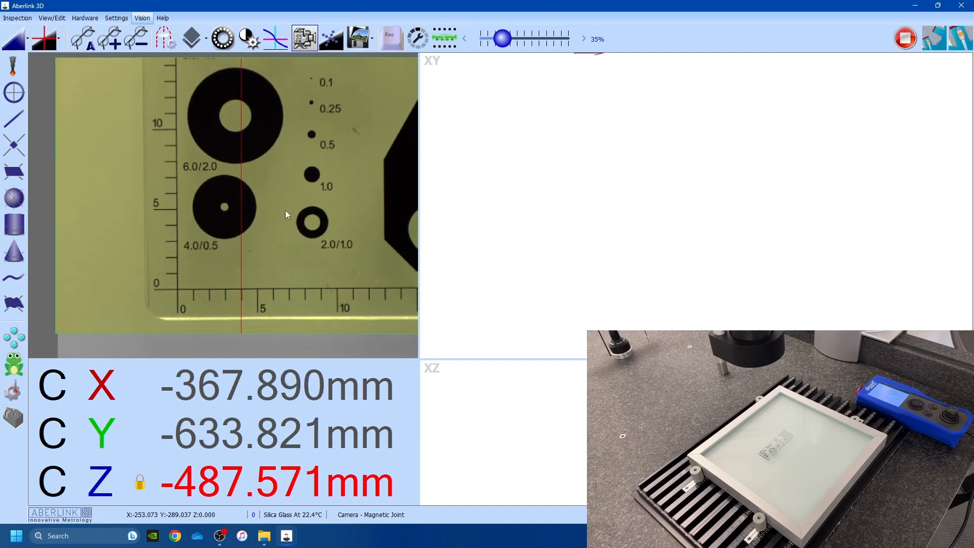
# - Measure the slanted upper-left edge of the black octagonal shape as a two-point line with Crosshairs, and accept it
pyautogui.scroll(-2, 285, 210)
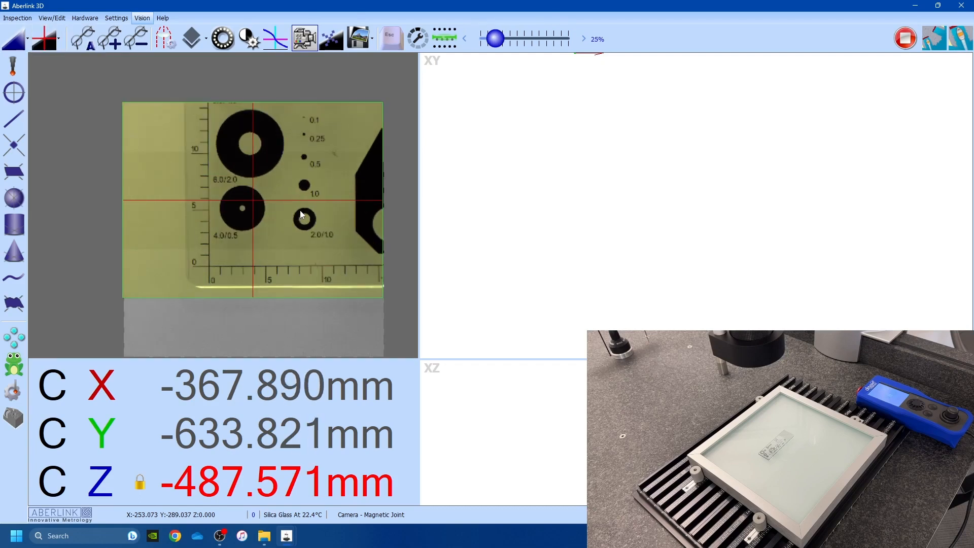
pyautogui.moveTo(299, 210); pyautogui.dragTo(194, 245)
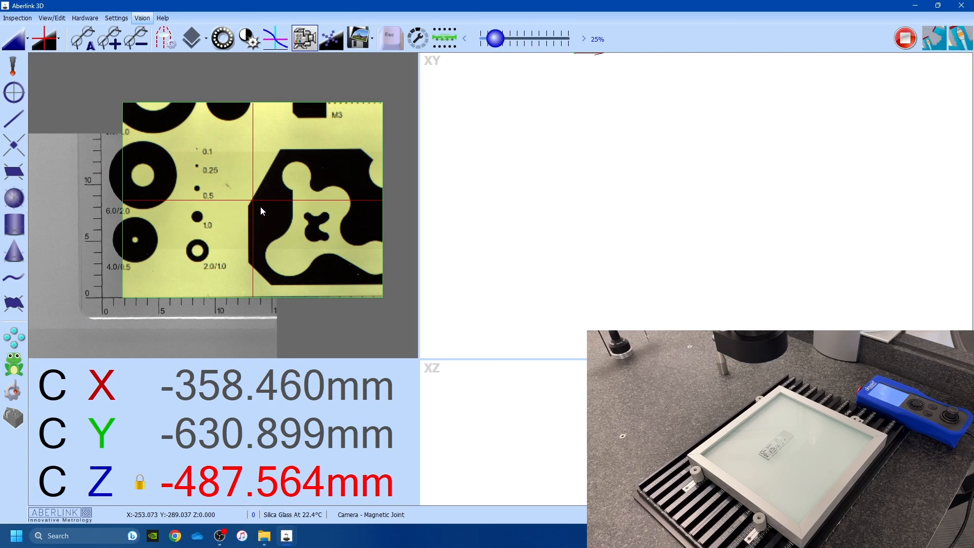
pyautogui.doubleClick(274, 192)
pyautogui.moveTo(275, 193); pyautogui.dragTo(260, 223)
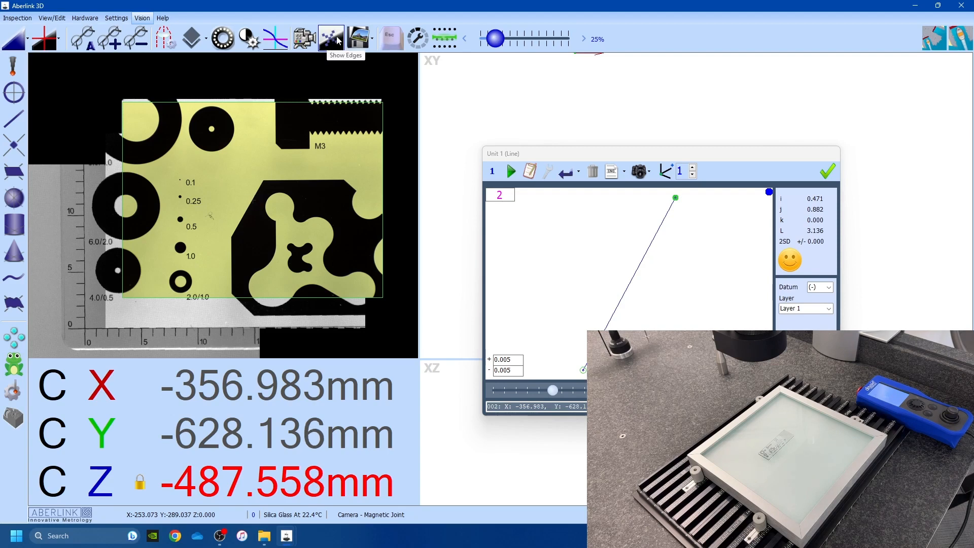
pyautogui.scroll(5, 254, 200)
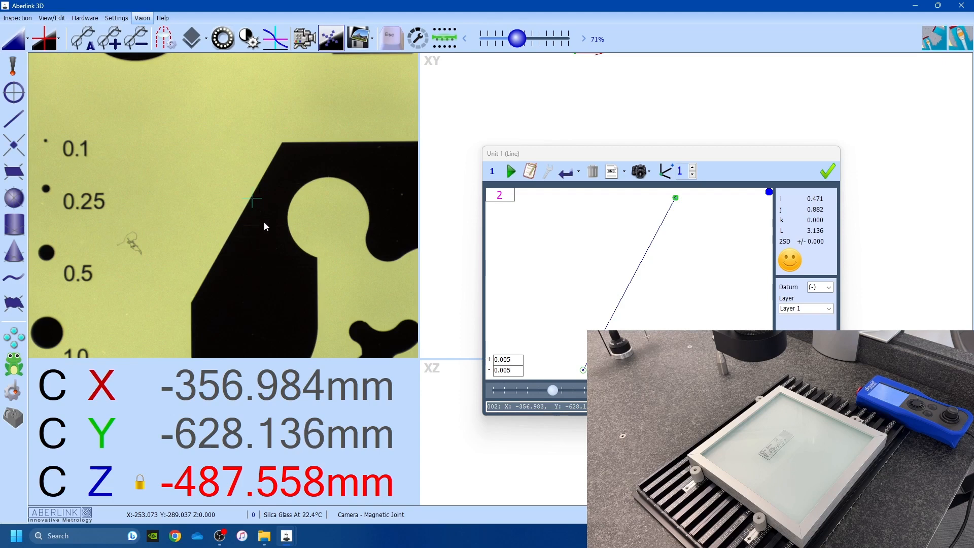
pyautogui.click(59, 39)
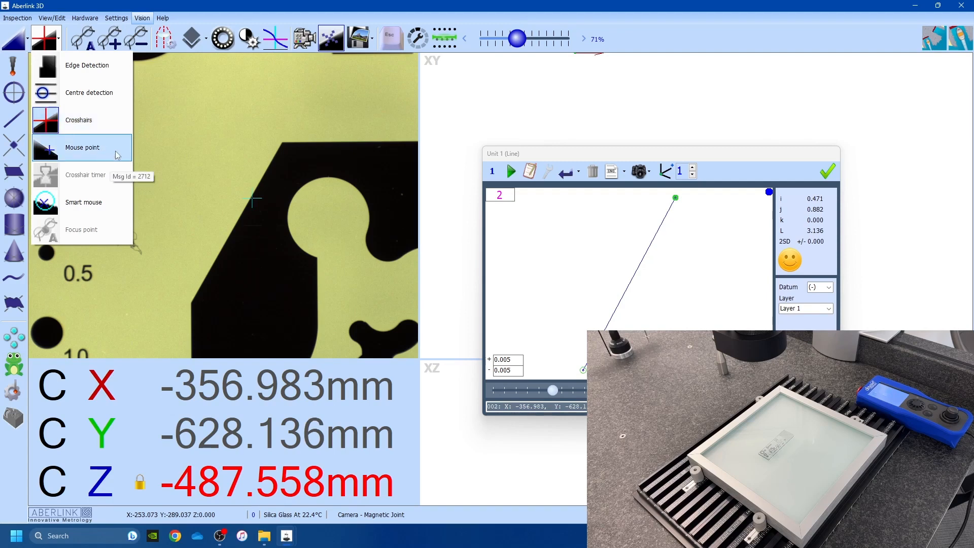
pyautogui.click(827, 172)
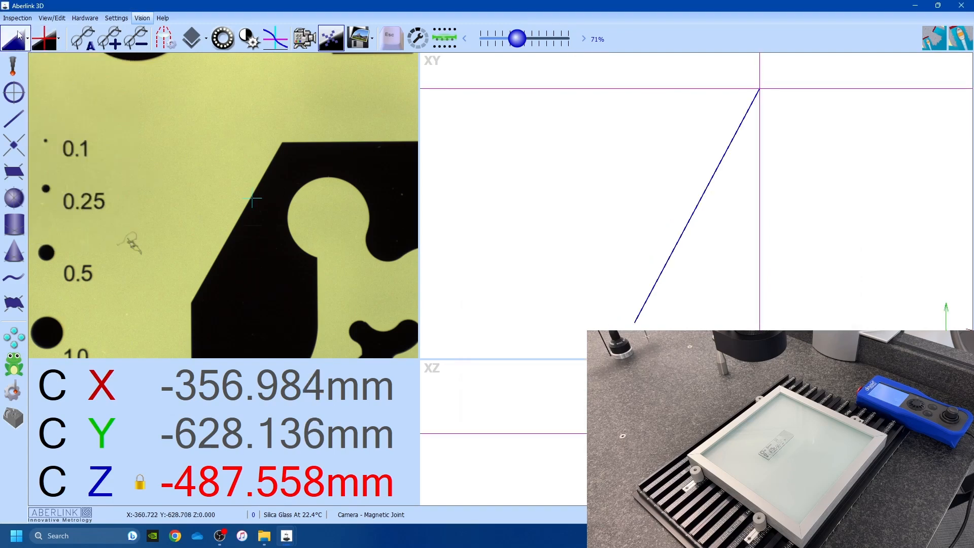
# - Start a new Silica Glass (6ppm) inspection, clearing the crosshair-measured line
pyautogui.click(17, 18)
pyautogui.click(14, 39)
pyautogui.click(487, 278)
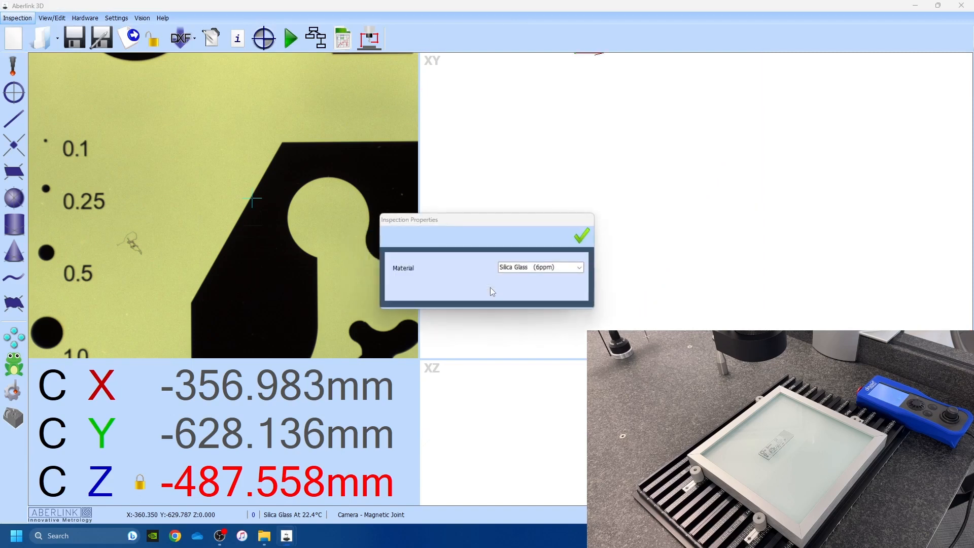
pyautogui.click(523, 280)
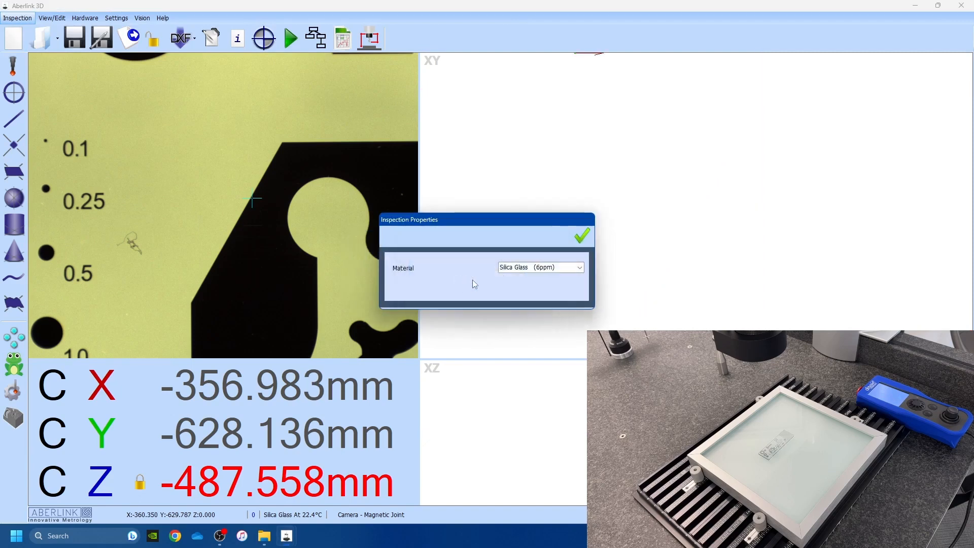
pyautogui.click(581, 236)
# - Measure the black shape's slanted edge as a line from four points placed along it using Mouse point, and accept it
pyautogui.click(142, 18)
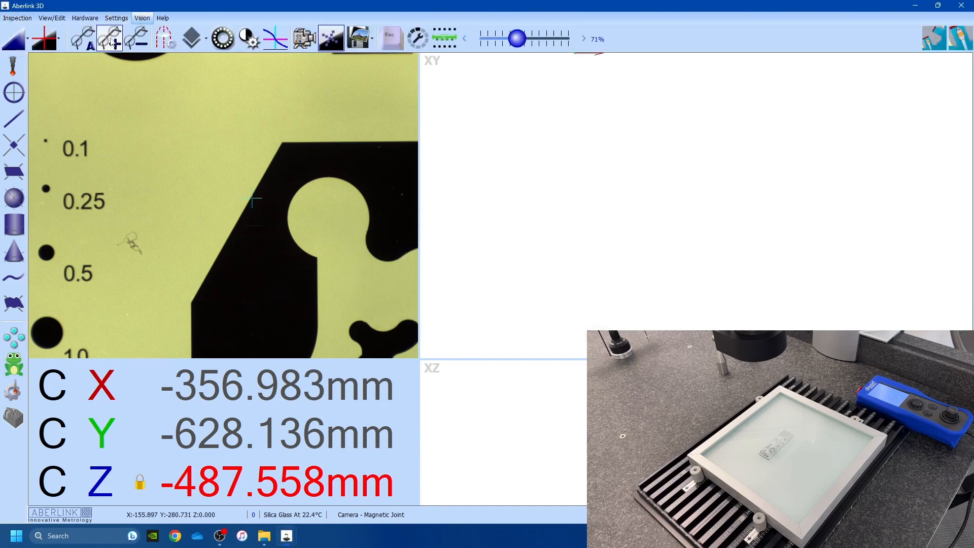
pyautogui.click(58, 38)
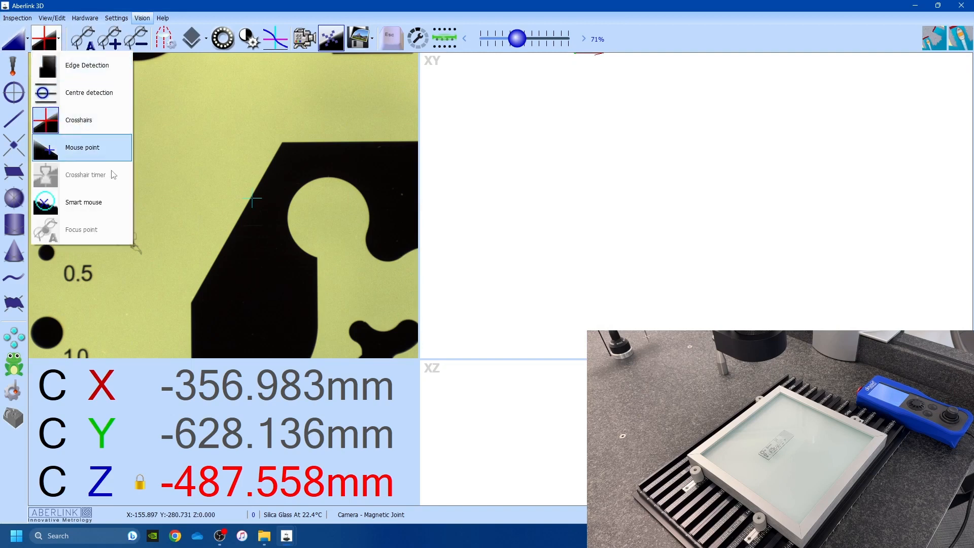
pyautogui.click(104, 152)
pyautogui.scroll(-2, 261, 158)
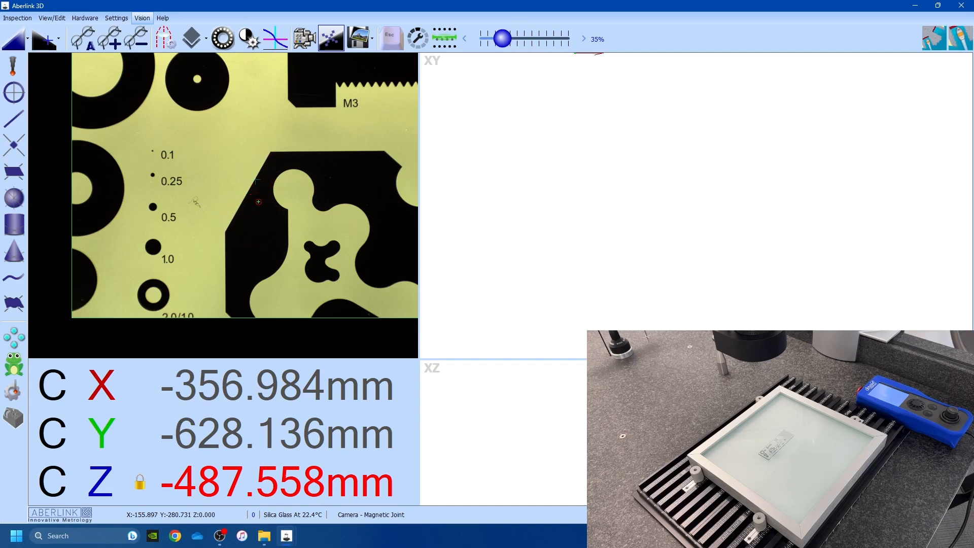
pyautogui.click(58, 40)
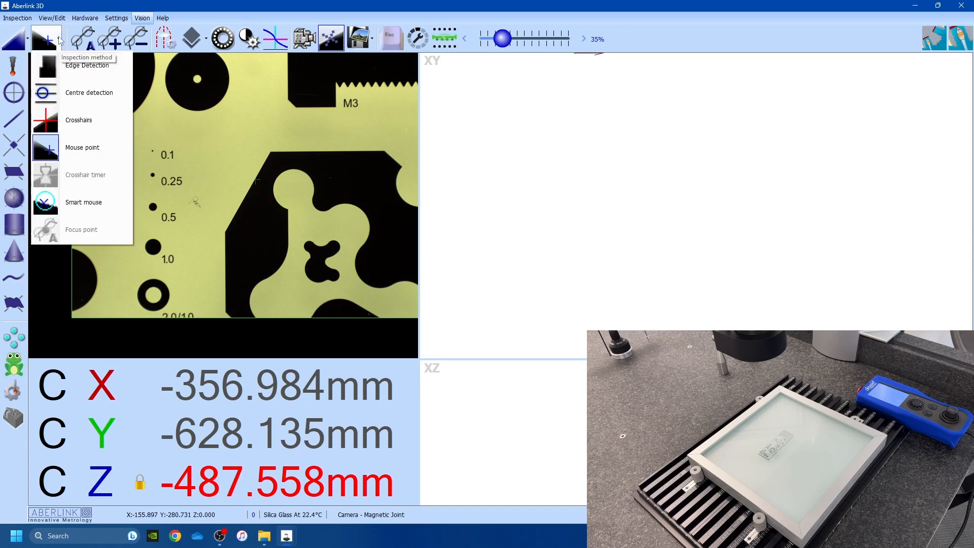
pyautogui.click(58, 41)
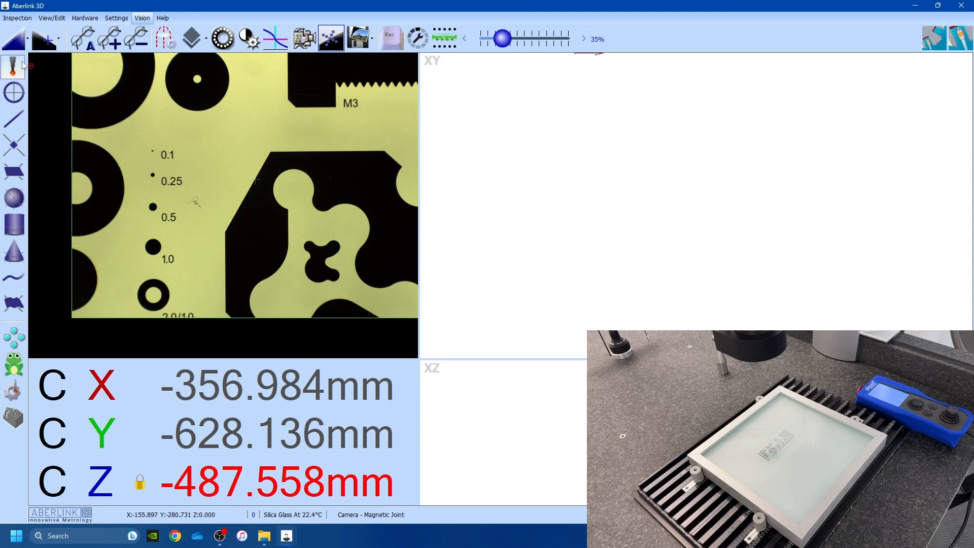
pyautogui.click(234, 218)
pyautogui.click(256, 182)
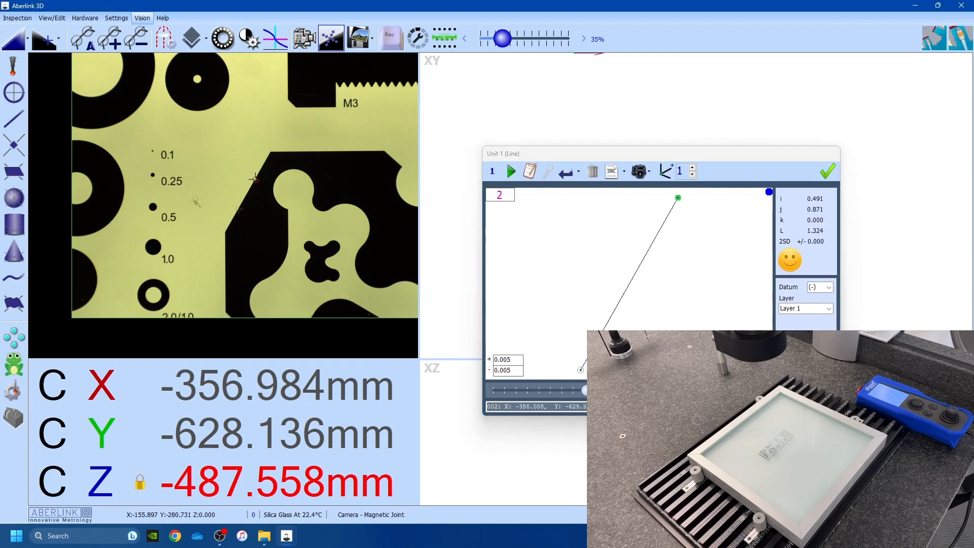
pyautogui.click(255, 179)
pyautogui.click(269, 157)
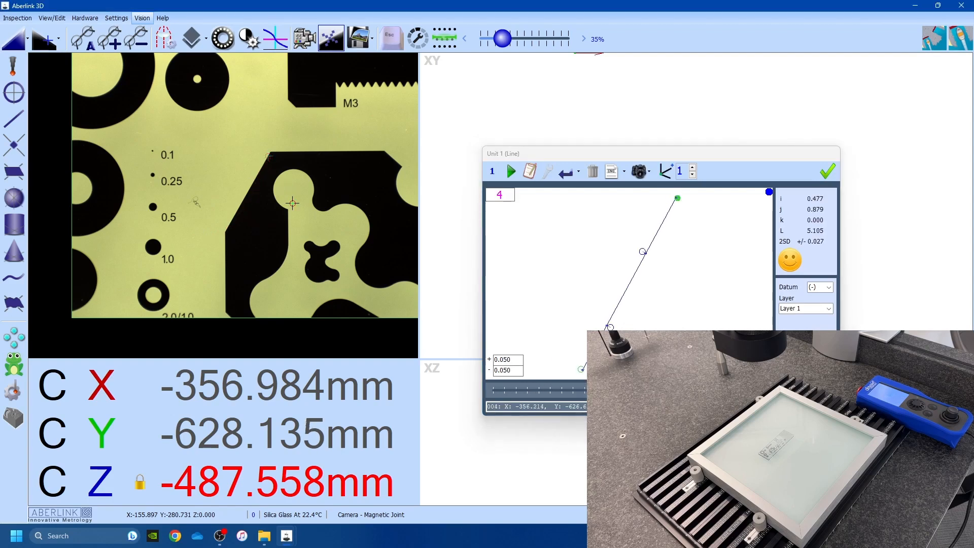
pyautogui.click(828, 172)
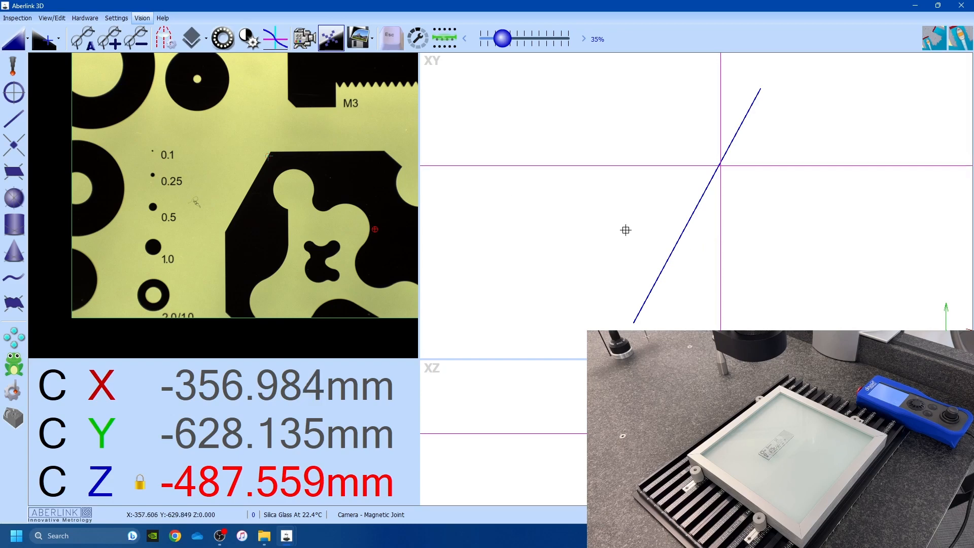
# - Set the inspection method to Smart mouse
pyautogui.click(50, 39)
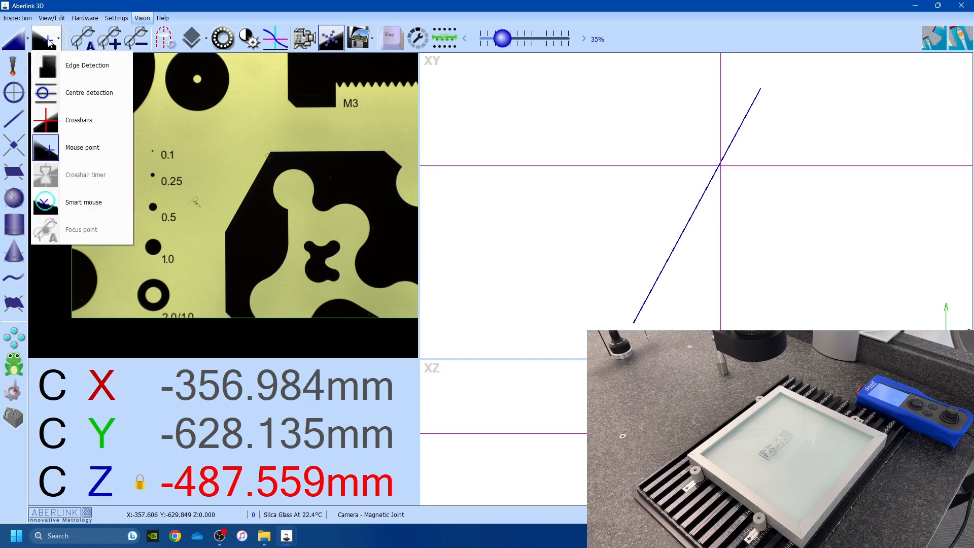
pyautogui.click(87, 213)
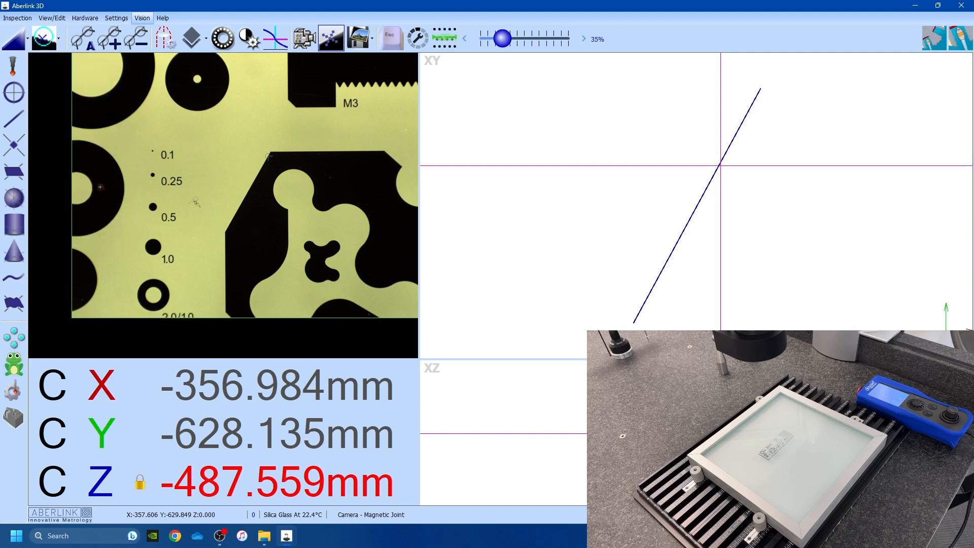
pyautogui.click(44, 45)
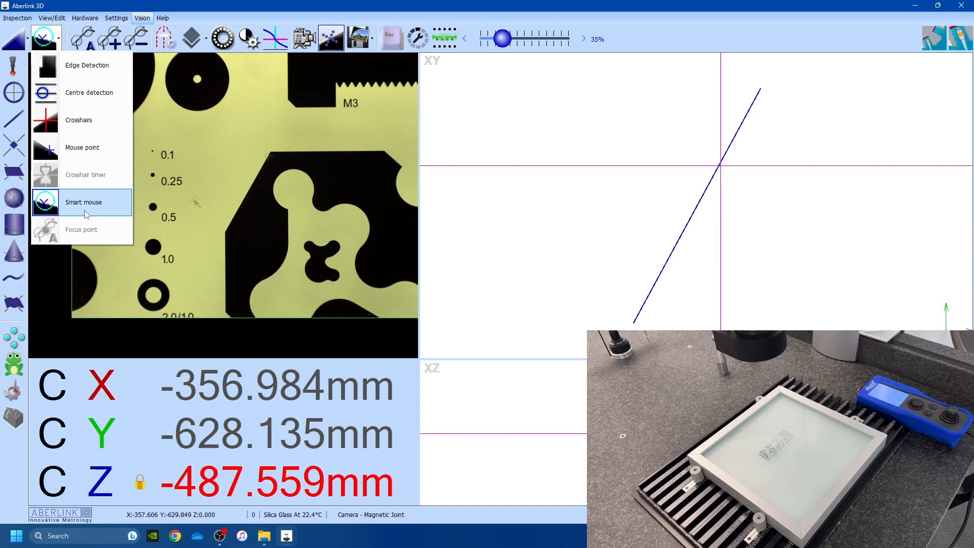
# - Start a new Silica Glass (6ppm) inspection, clearing the line measured from mouse points
pyautogui.click(21, 31)
pyautogui.click(17, 20)
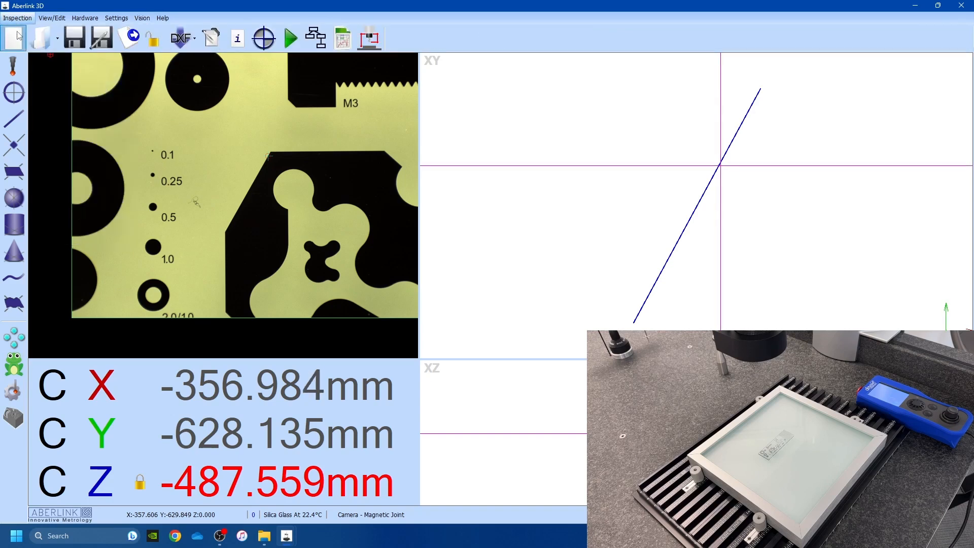
pyautogui.click(14, 38)
pyautogui.click(485, 280)
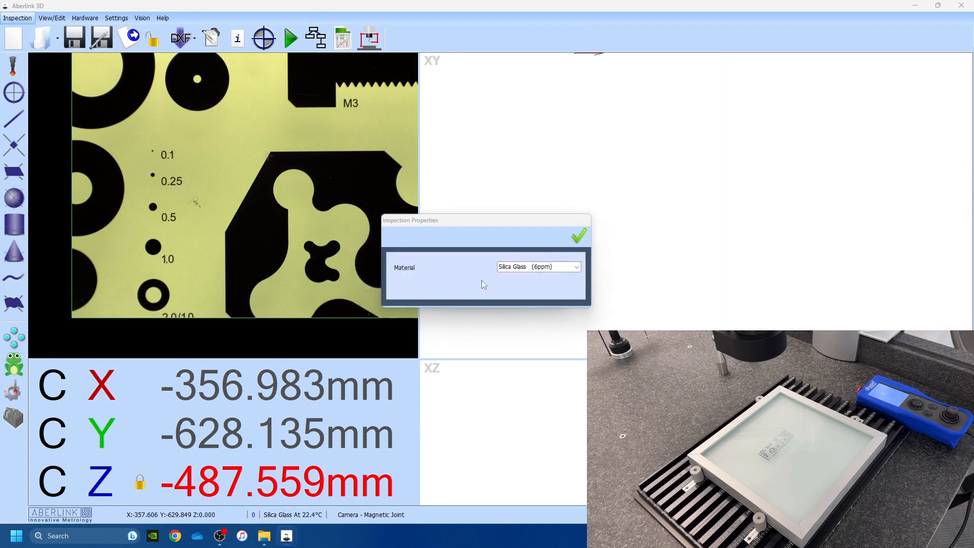
pyautogui.click(477, 280)
pyautogui.click(582, 236)
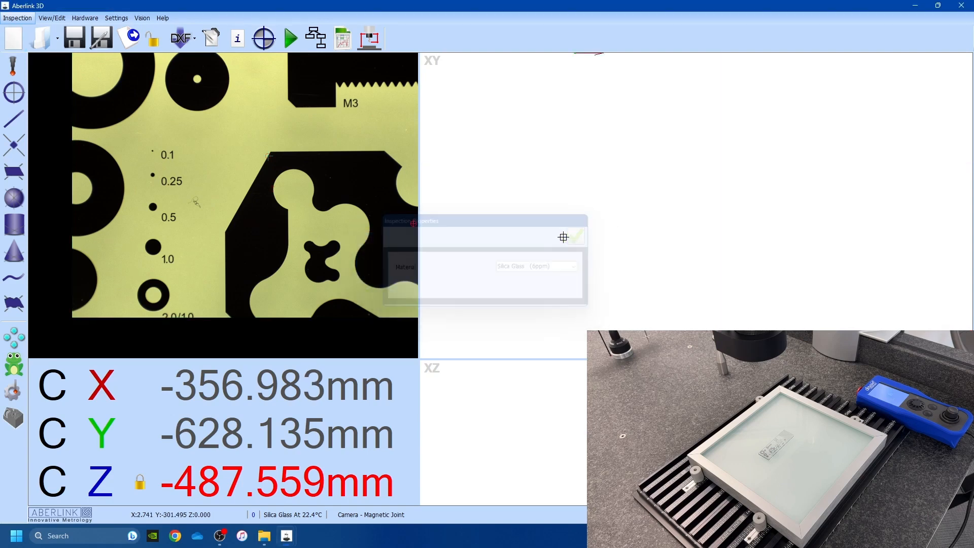
# - Measure the outer circle of the 8.0/4.0 ring from three points around its edge using Smart mouse, and accept it
pyautogui.click(146, 19)
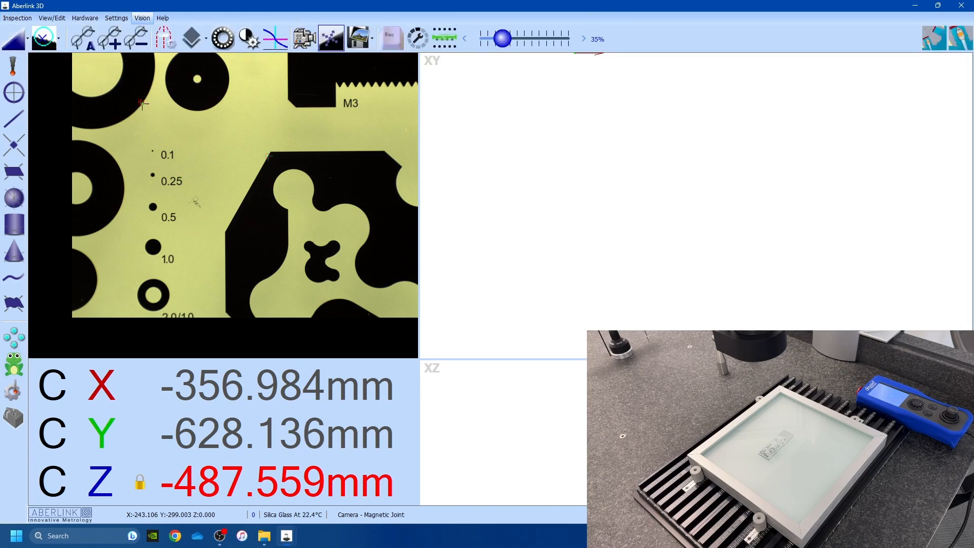
pyautogui.moveTo(181, 124); pyautogui.dragTo(324, 224)
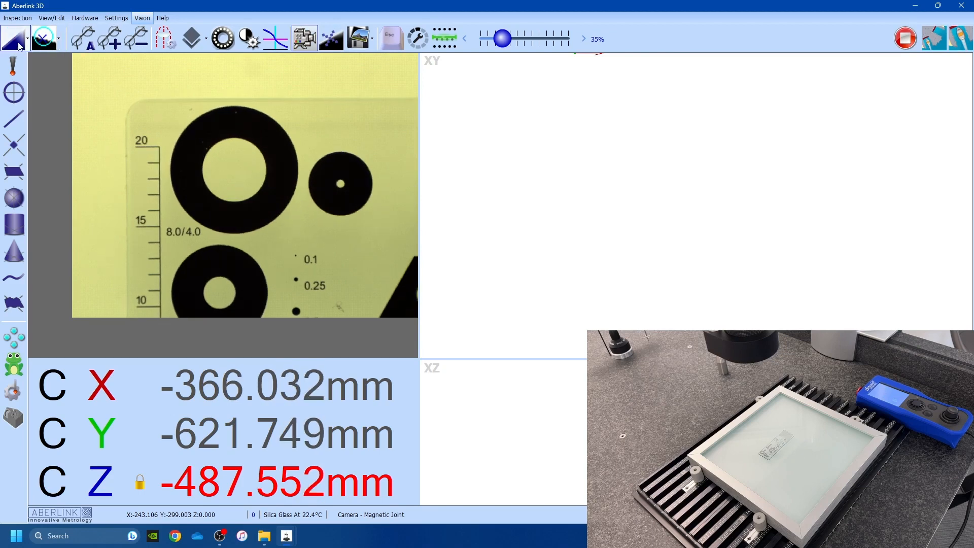
pyautogui.click(27, 47)
pyautogui.click(32, 93)
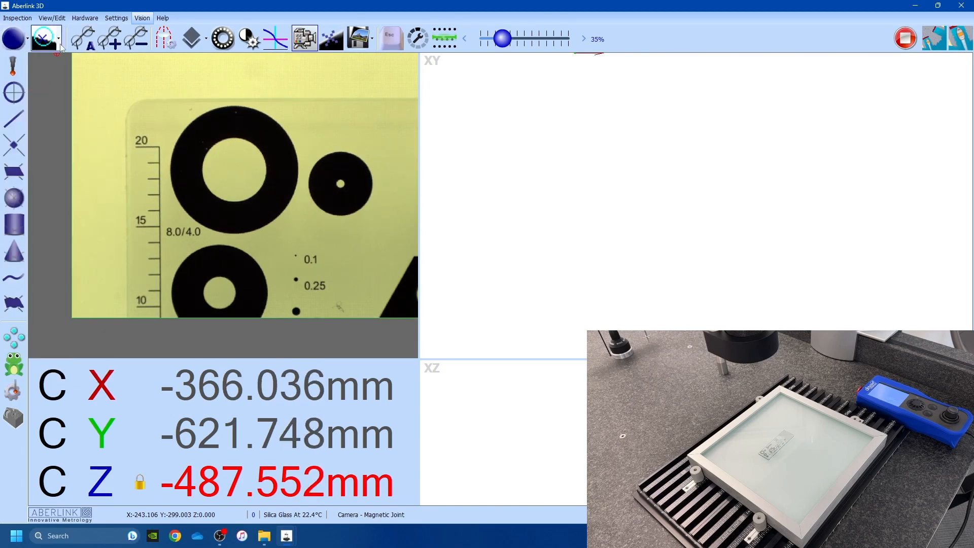
pyautogui.click(58, 39)
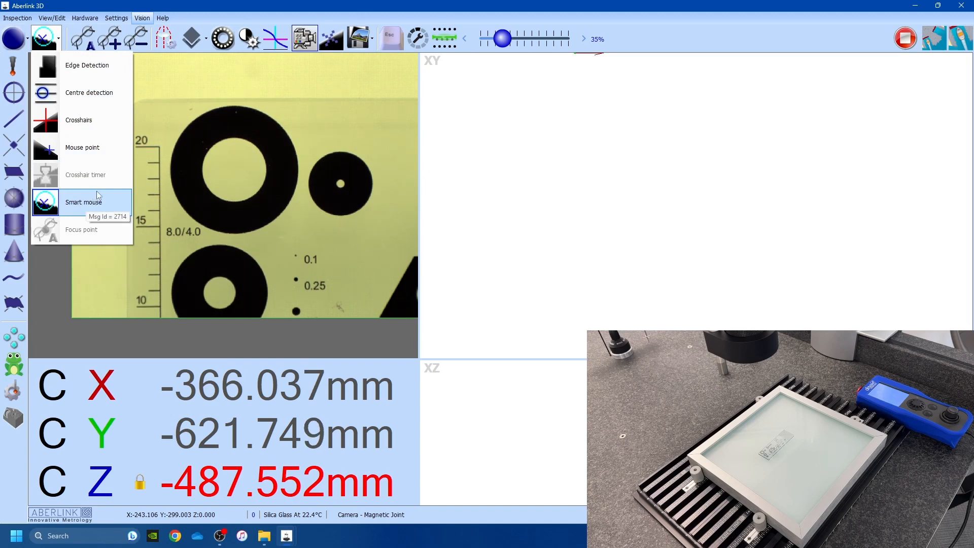
pyautogui.click(169, 181)
pyautogui.click(235, 108)
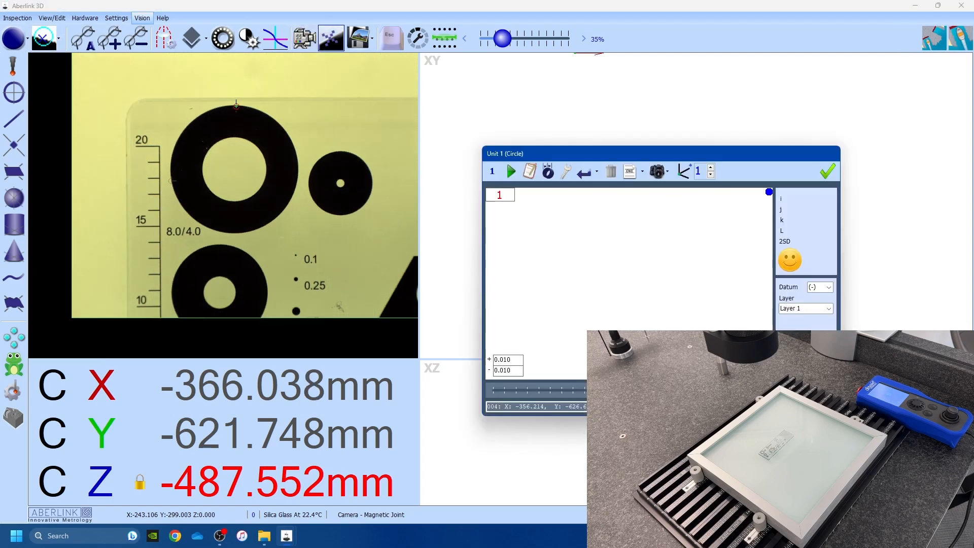
pyautogui.click(236, 105)
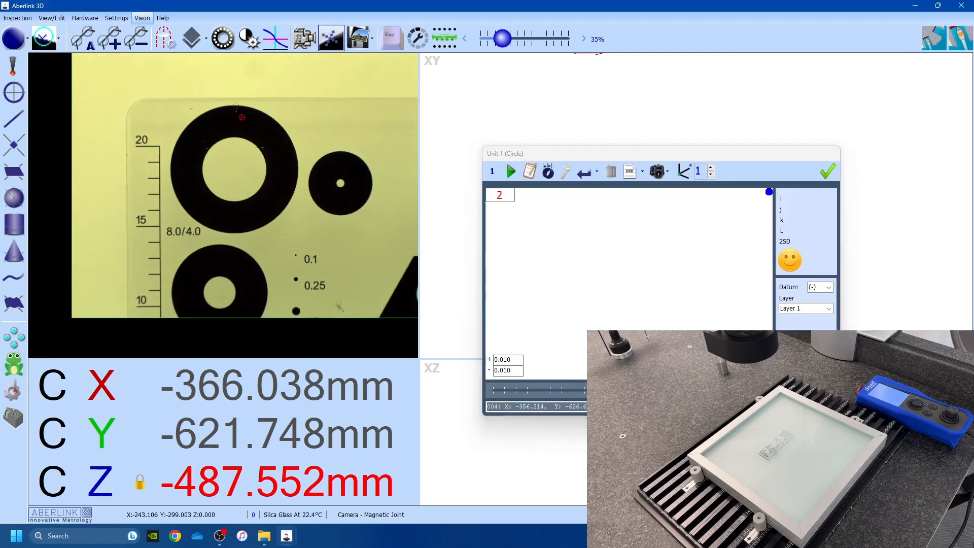
pyautogui.click(285, 208)
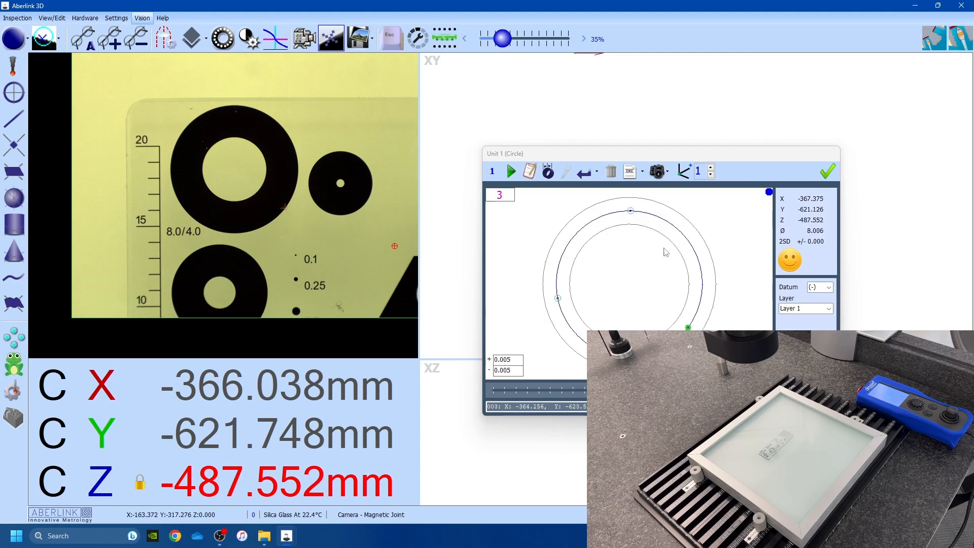
pyautogui.click(828, 172)
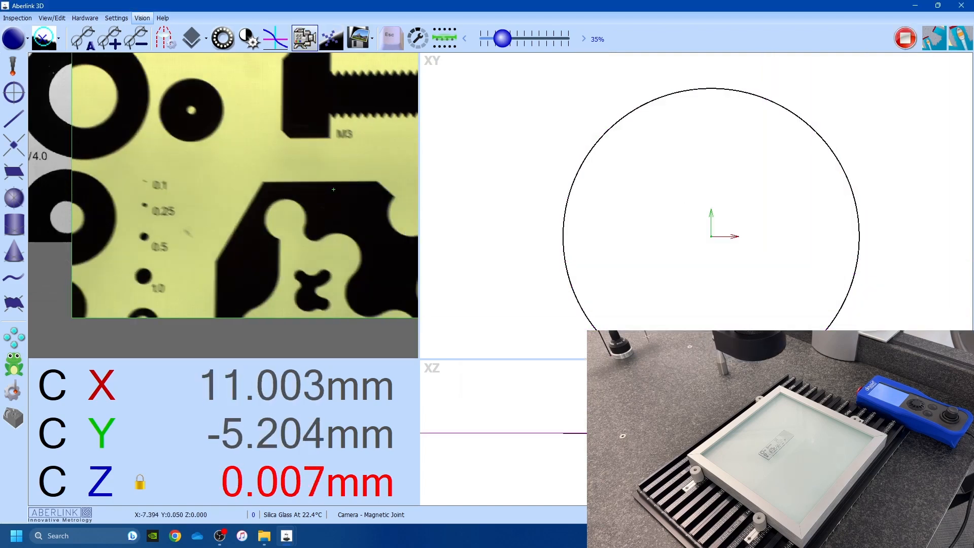
# - Measure the black shape's horizontal upper edge as a line from three points, set it as the alignment axis, and accept it
pyautogui.click(14, 38)
pyautogui.click(43, 116)
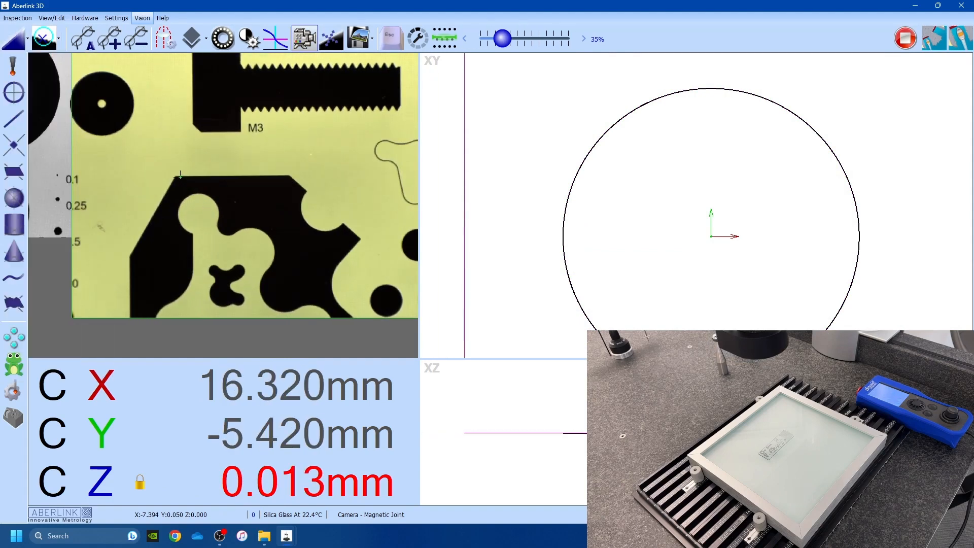
pyautogui.scroll(4, 180, 176)
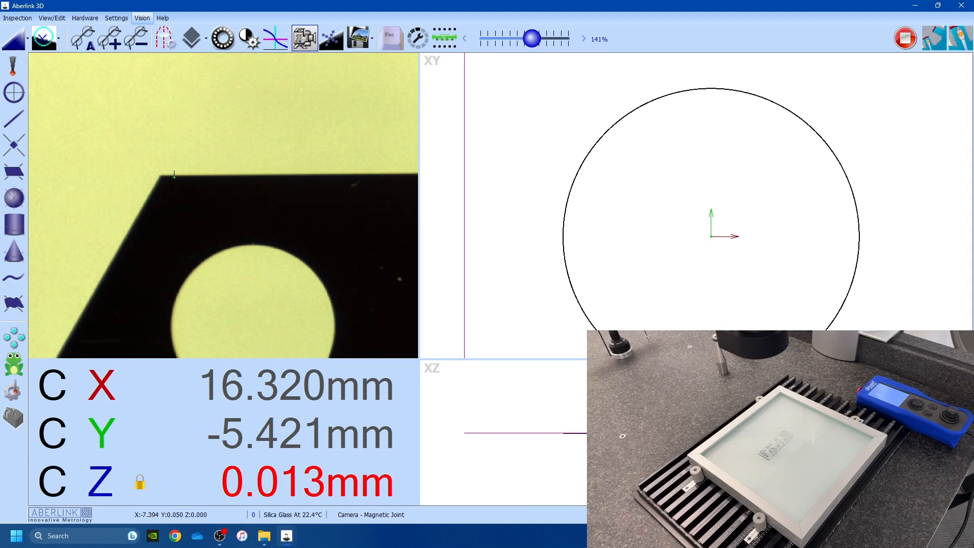
pyautogui.click(162, 172)
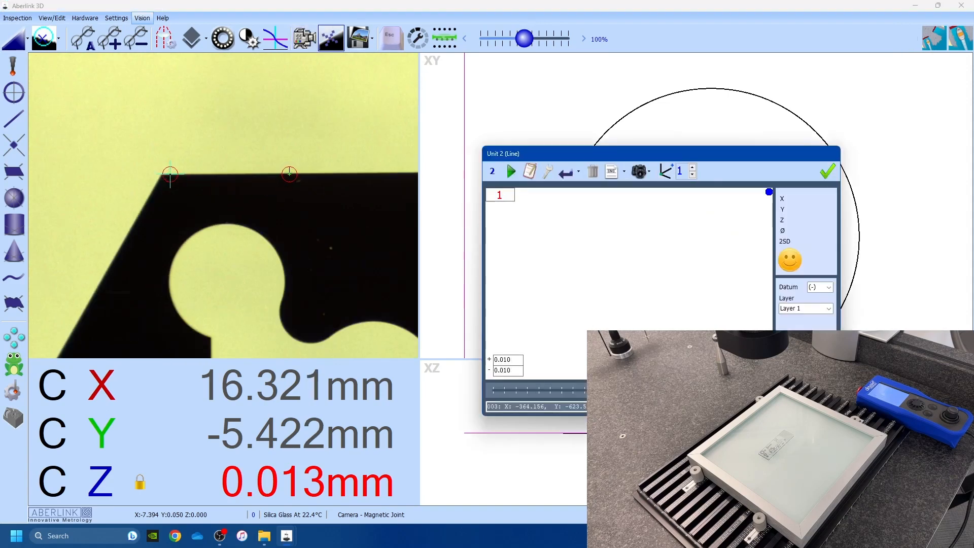
pyautogui.click(289, 173)
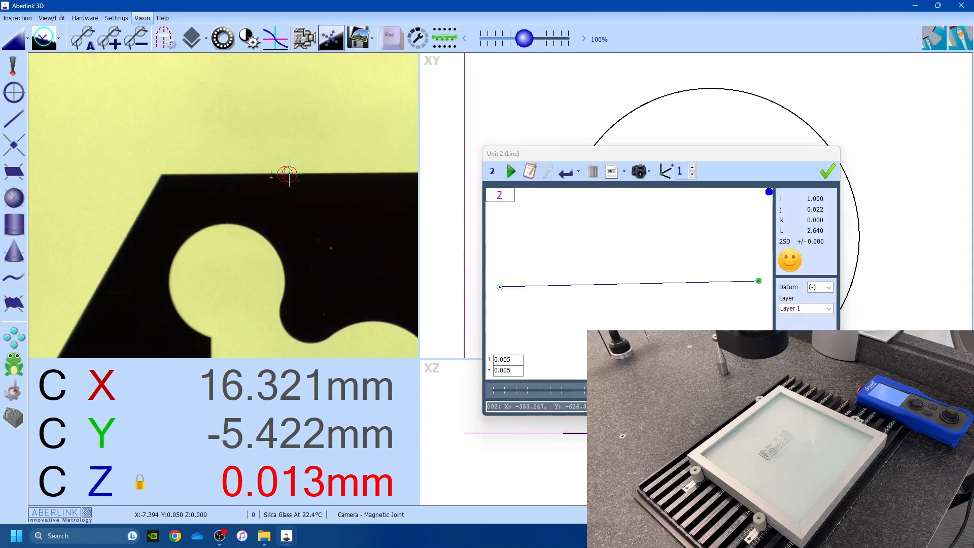
pyautogui.scroll(-4, 183, 173)
pyautogui.scroll(5, 258, 171)
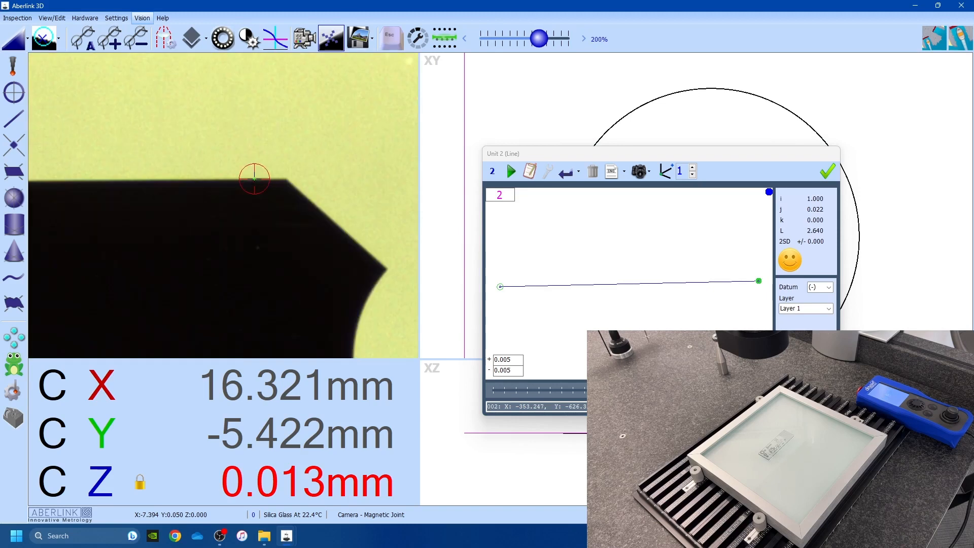
pyautogui.click(254, 178)
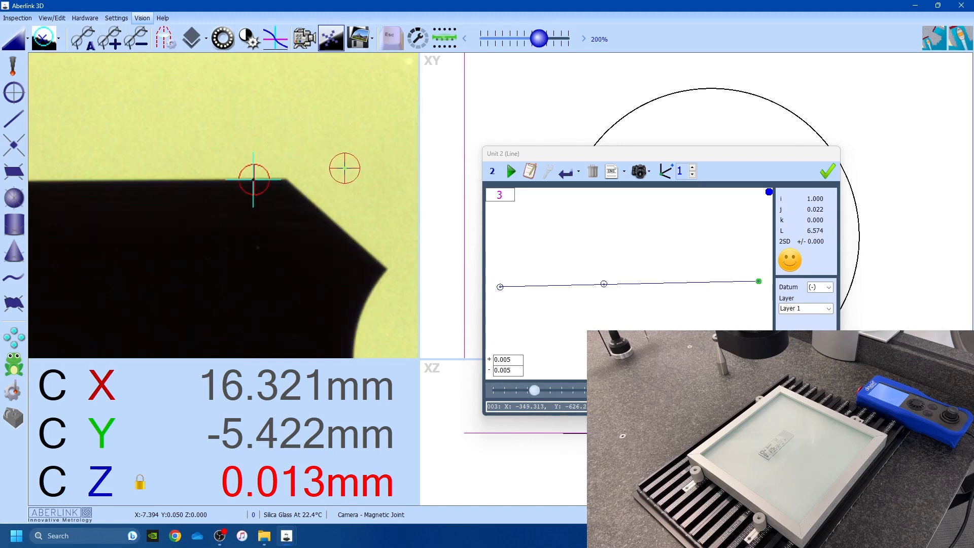
pyautogui.click(666, 173)
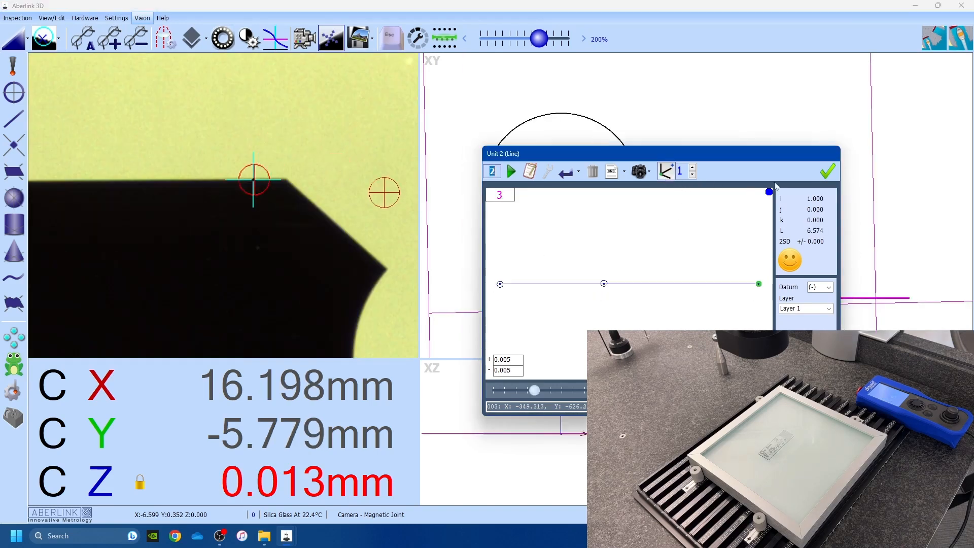
pyautogui.click(828, 173)
# - Measure the concave arc beside the black shape's chamfered corner from three points along its edge, and accept it
pyautogui.scroll(-1, 207, 145)
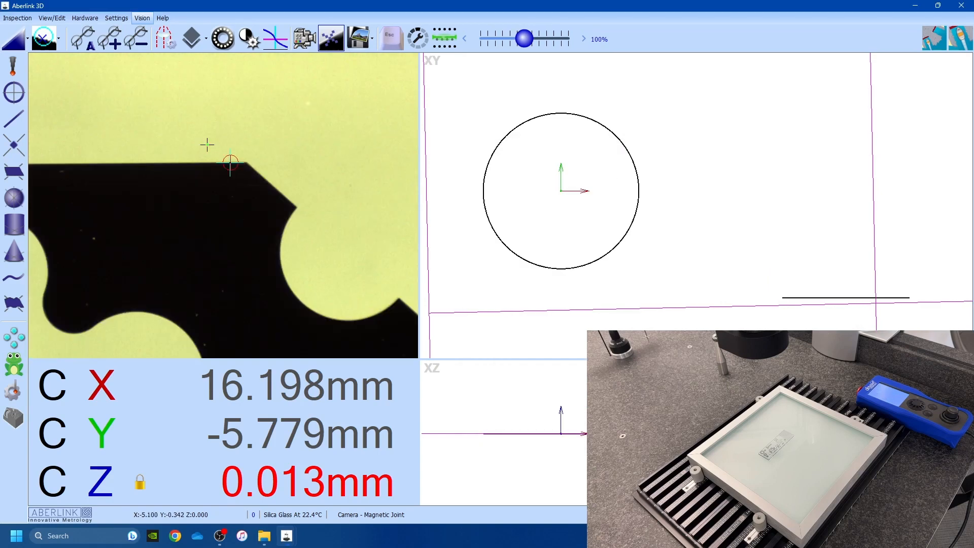
pyautogui.scroll(-1, 207, 145)
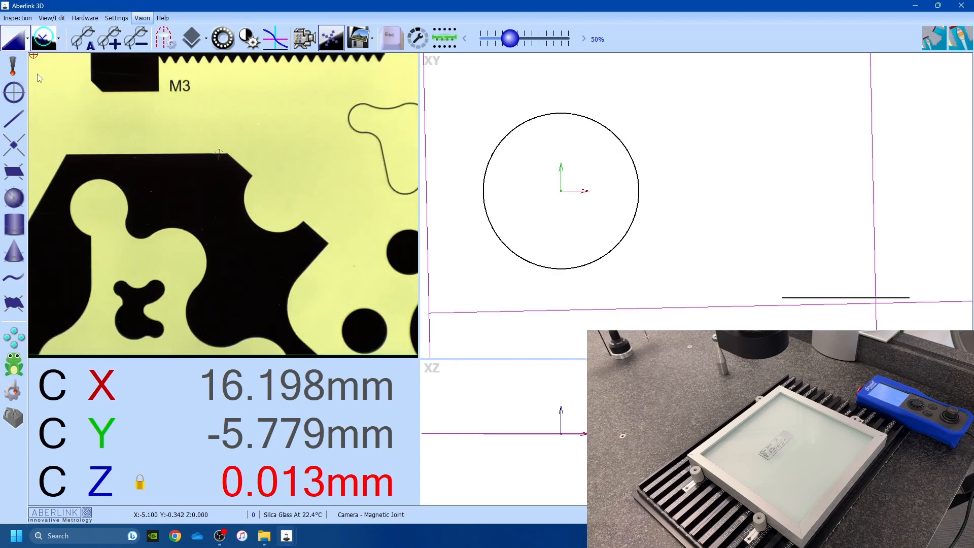
pyautogui.click(28, 39)
pyautogui.click(37, 142)
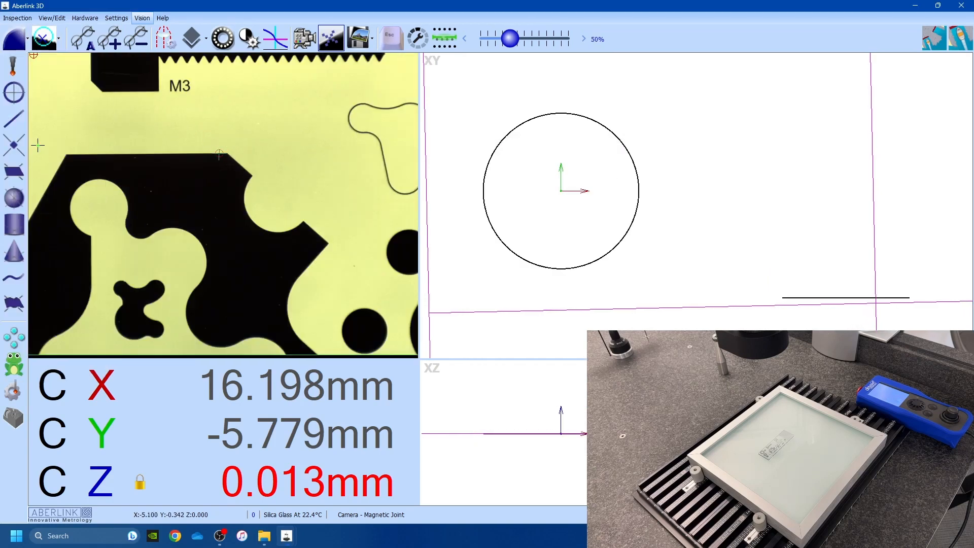
pyautogui.click(251, 179)
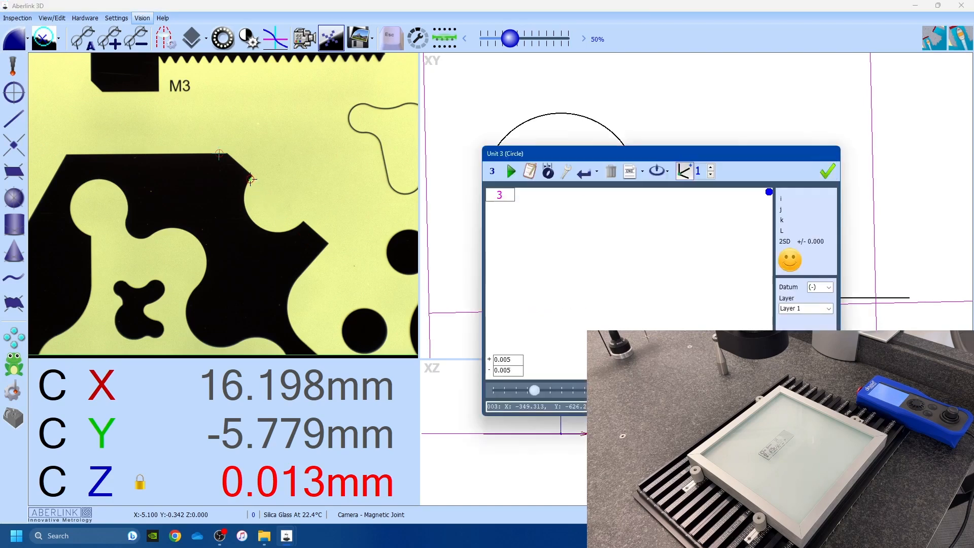
pyautogui.click(248, 212)
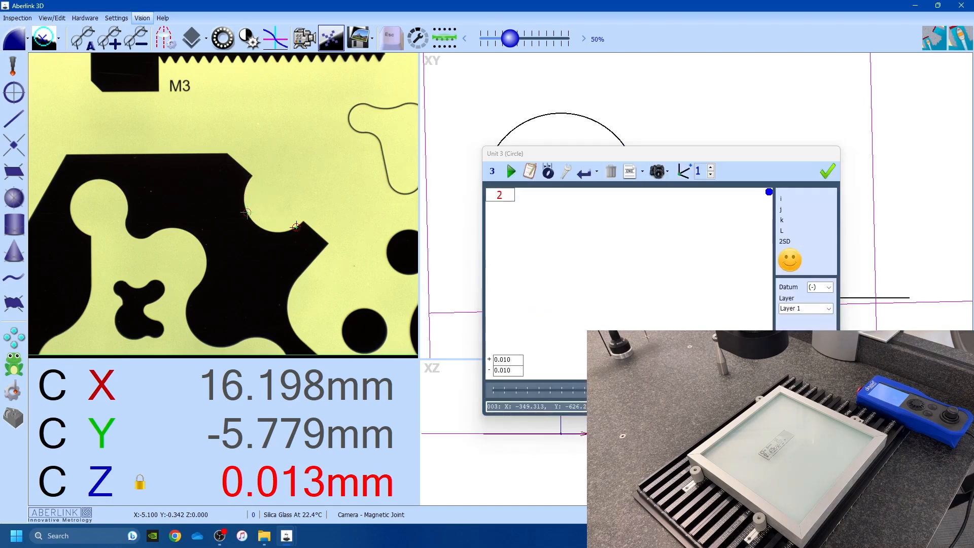
pyautogui.click(296, 225)
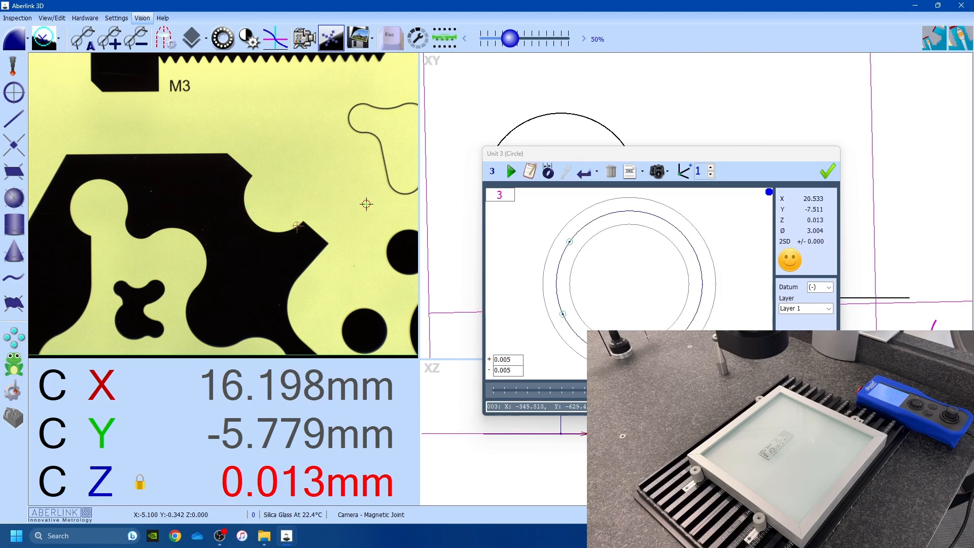
pyautogui.click(825, 173)
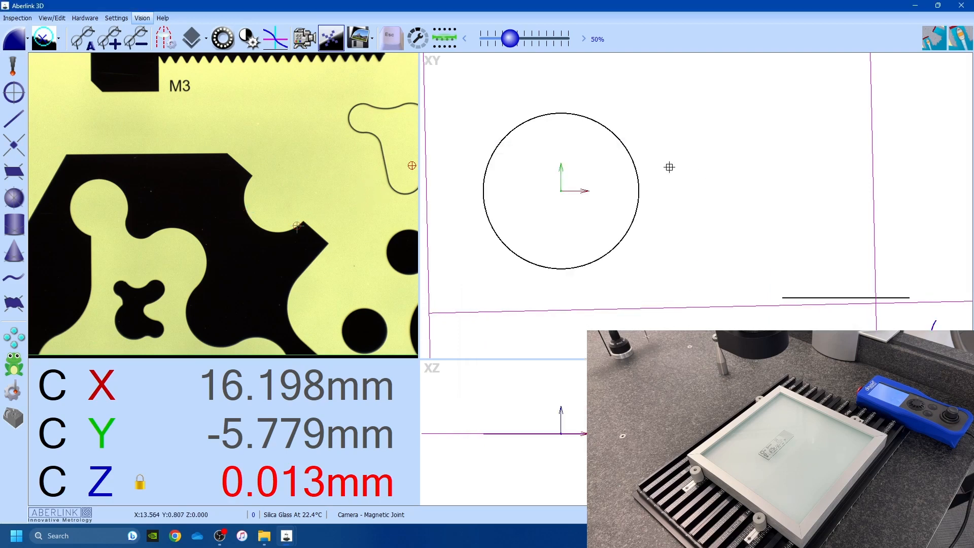
# - Dimension the measured circle's diameter and the vertical distance from its centre to the line
pyautogui.scroll(-2, 669, 167)
pyautogui.click(649, 165)
pyautogui.click(656, 95)
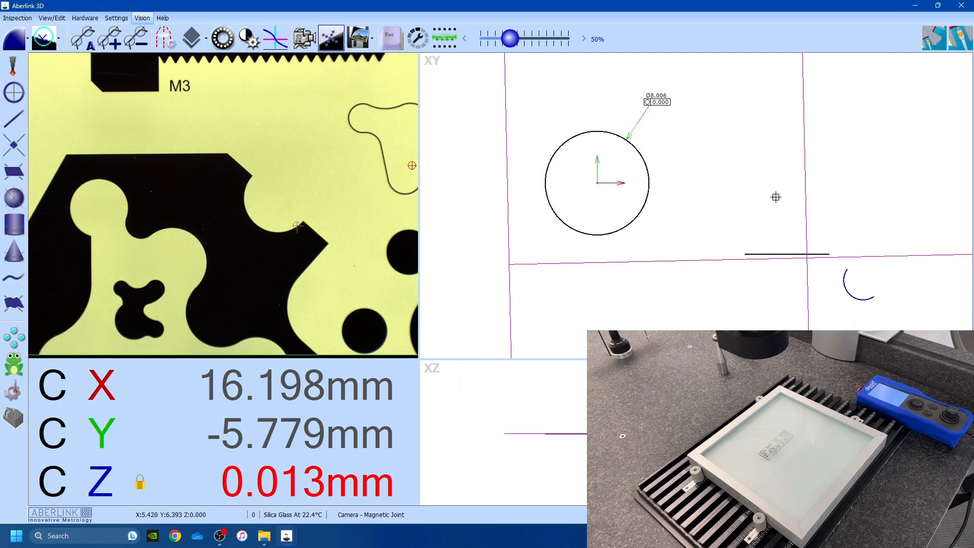
pyautogui.click(778, 253)
pyautogui.click(748, 196)
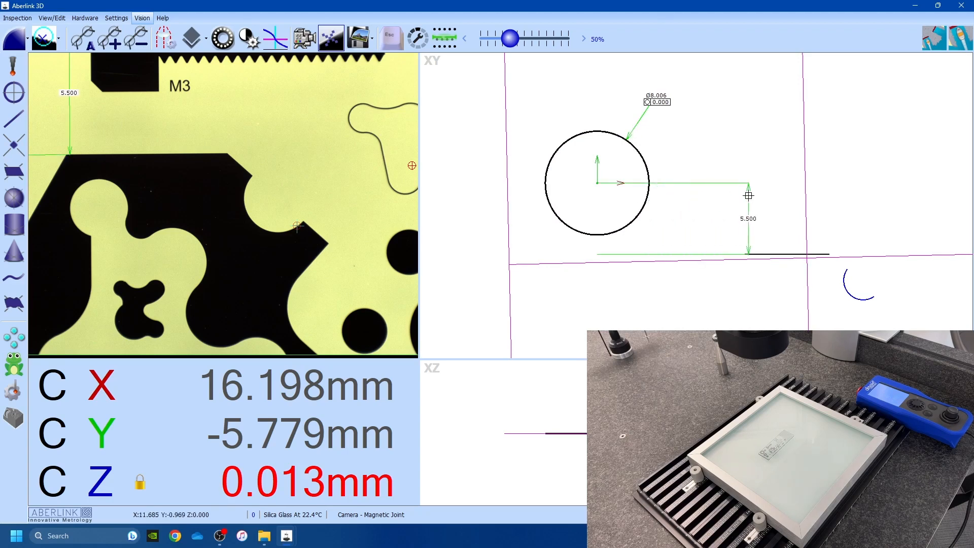
# - Dimension the vertical distance between the arc's centre and the line
pyautogui.click(847, 290)
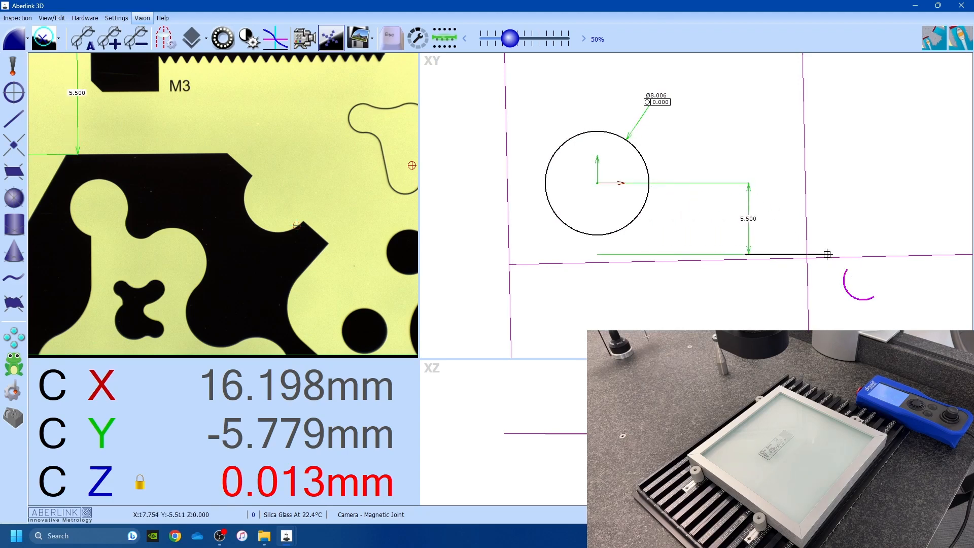
pyautogui.click(827, 254)
pyautogui.click(579, 267)
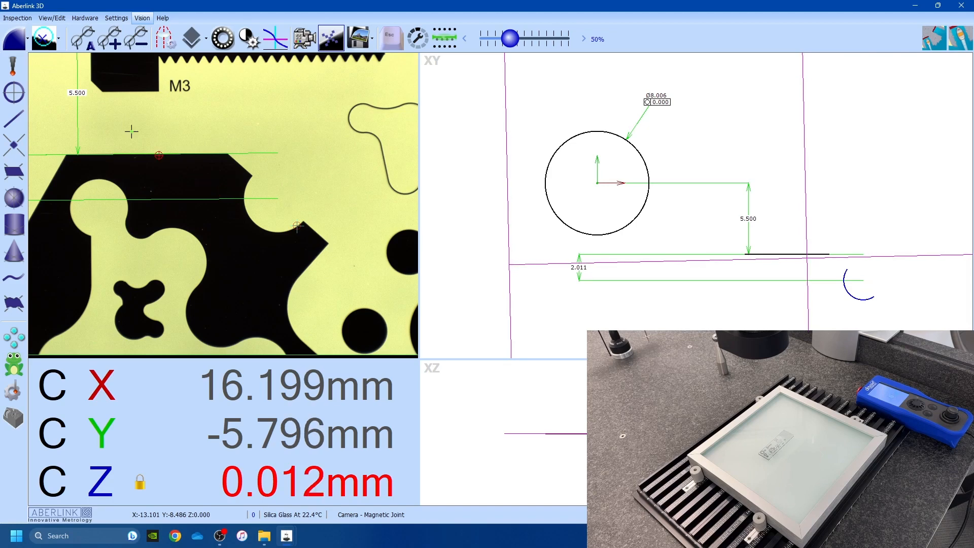
pyautogui.click(299, 226)
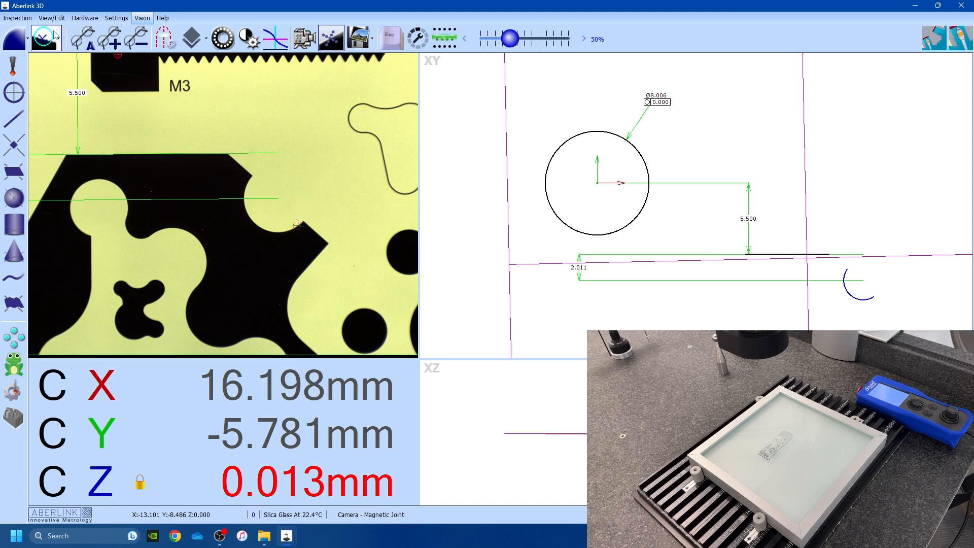
# - Run the recorded inspection on the component and close its report summary
pyautogui.click(17, 18)
pyautogui.click(291, 41)
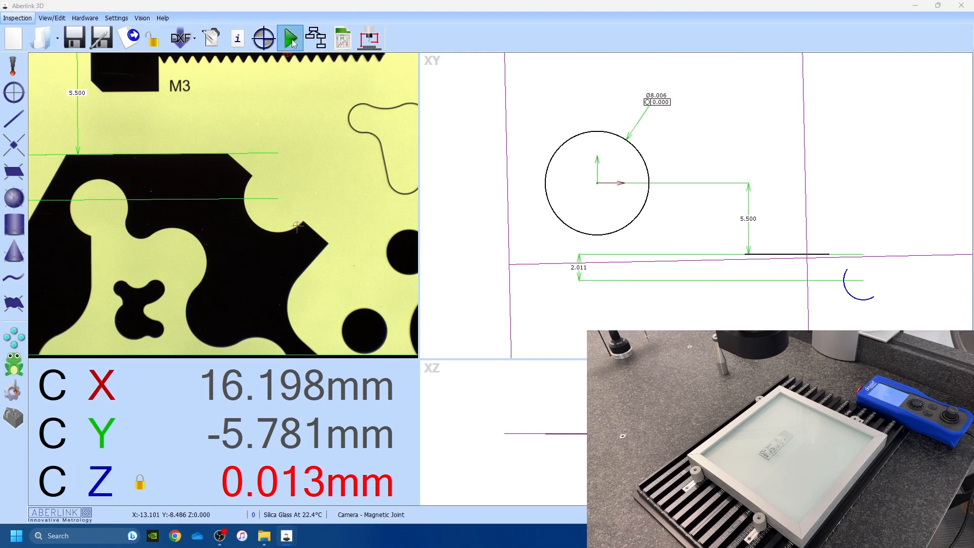
pyautogui.click(462, 286)
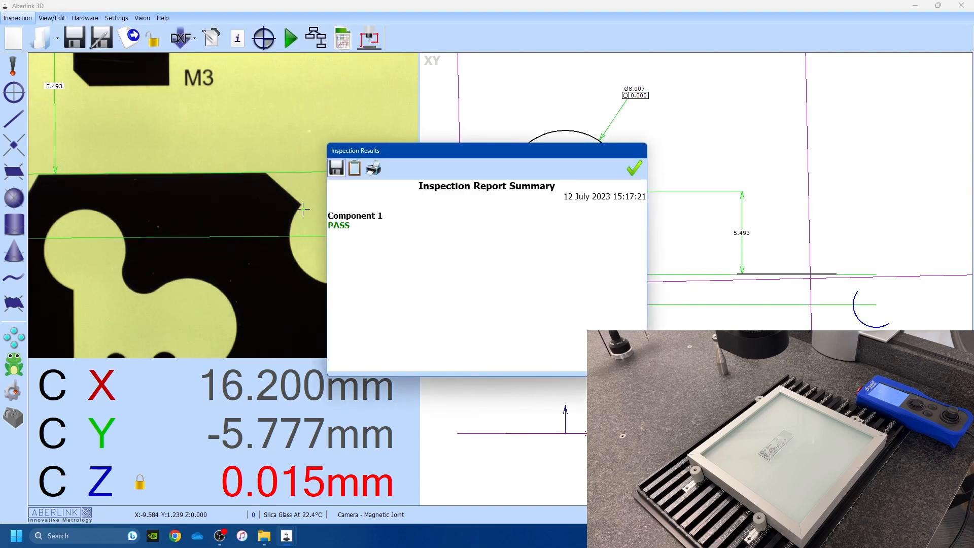
pyautogui.click(634, 169)
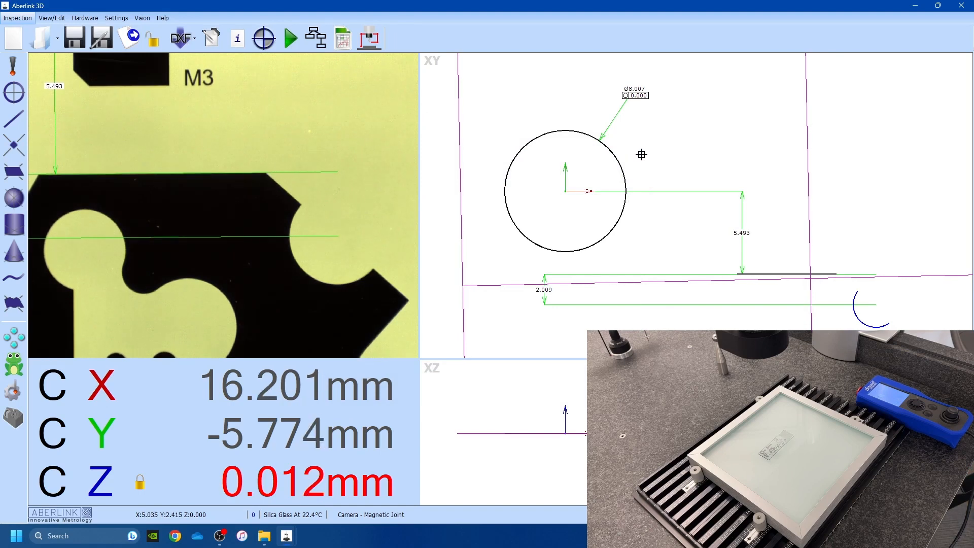
# - Measure a point on the steel block's dark flat surface with the Focus point method over a dragged-out area, and accept it
pyautogui.click(142, 17)
pyautogui.click(59, 38)
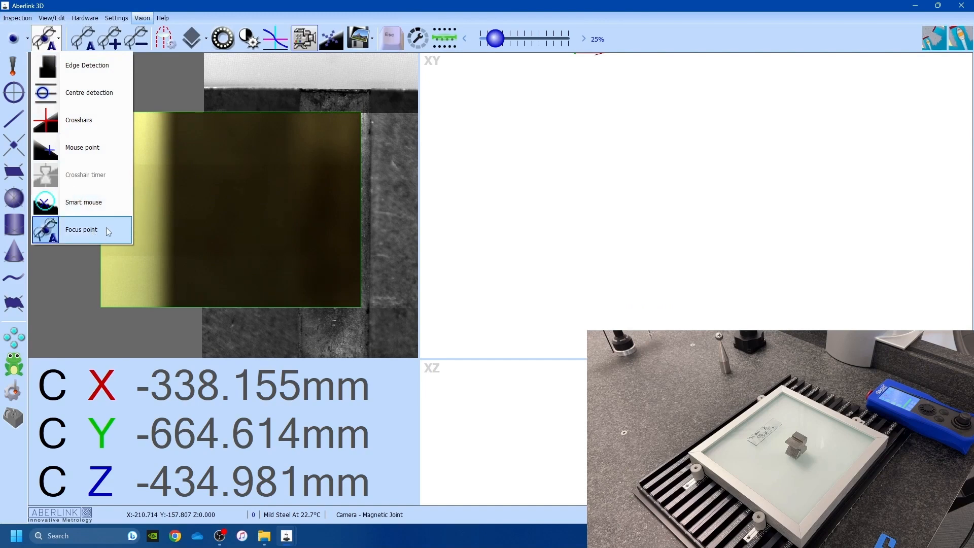
pyautogui.click(25, 50)
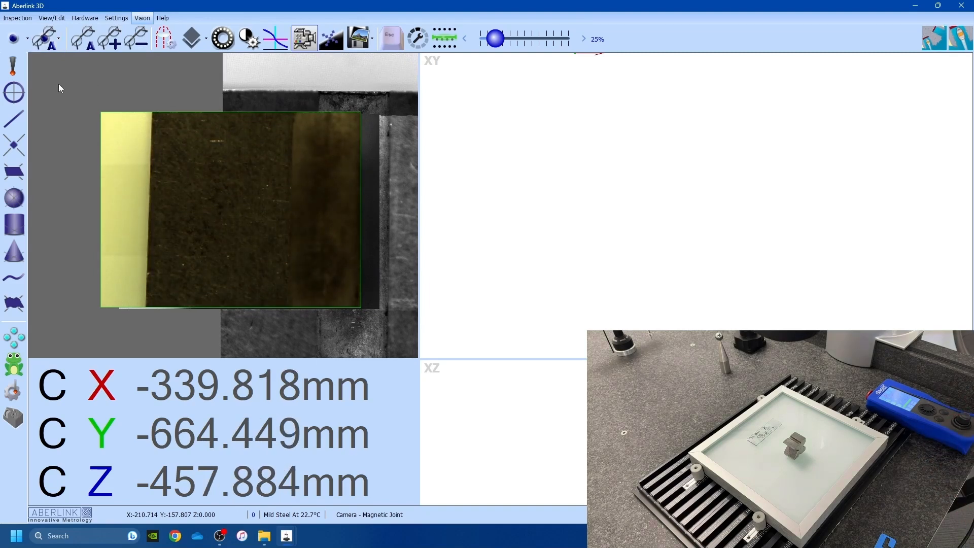
pyautogui.click(217, 211)
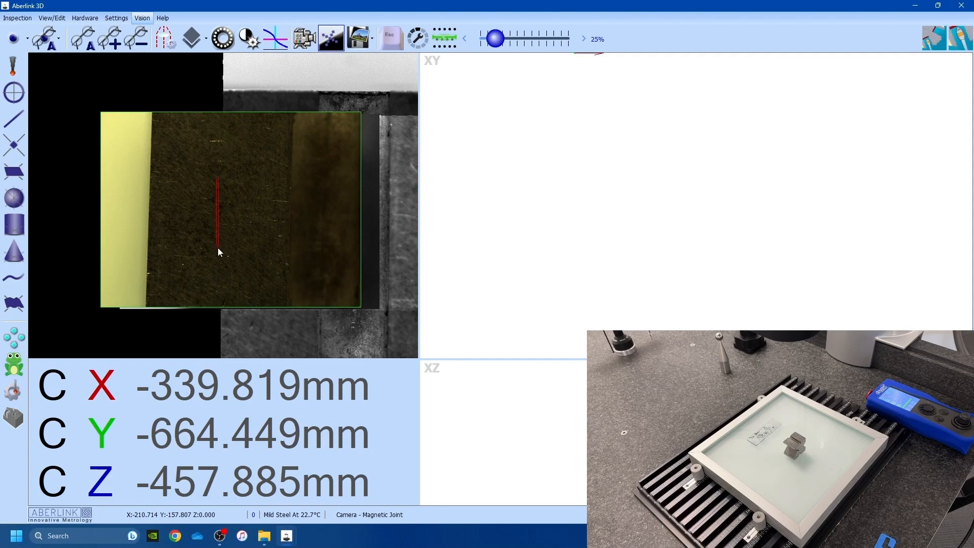
pyautogui.moveTo(218, 248); pyautogui.dragTo(263, 275)
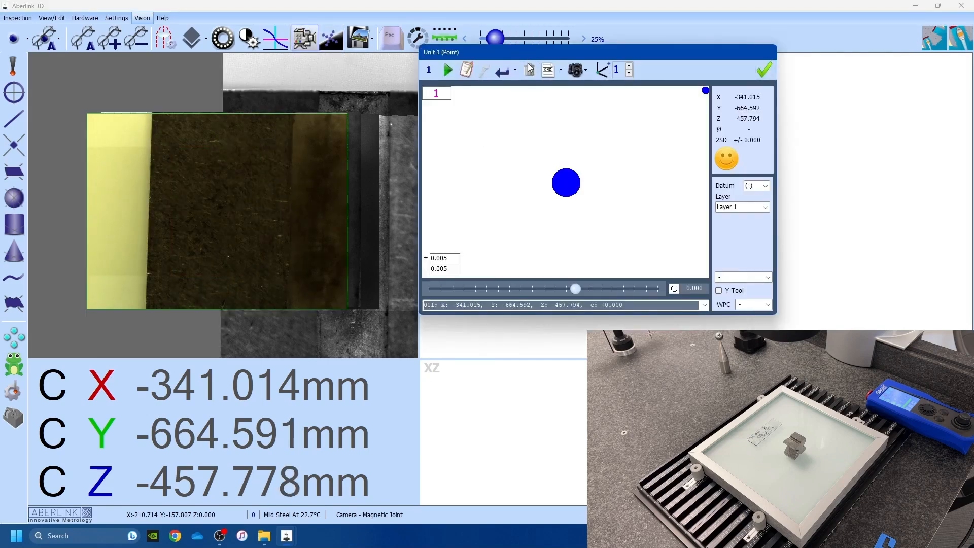
pyautogui.moveTo(528, 64); pyautogui.dragTo(527, 62)
pyautogui.click(769, 81)
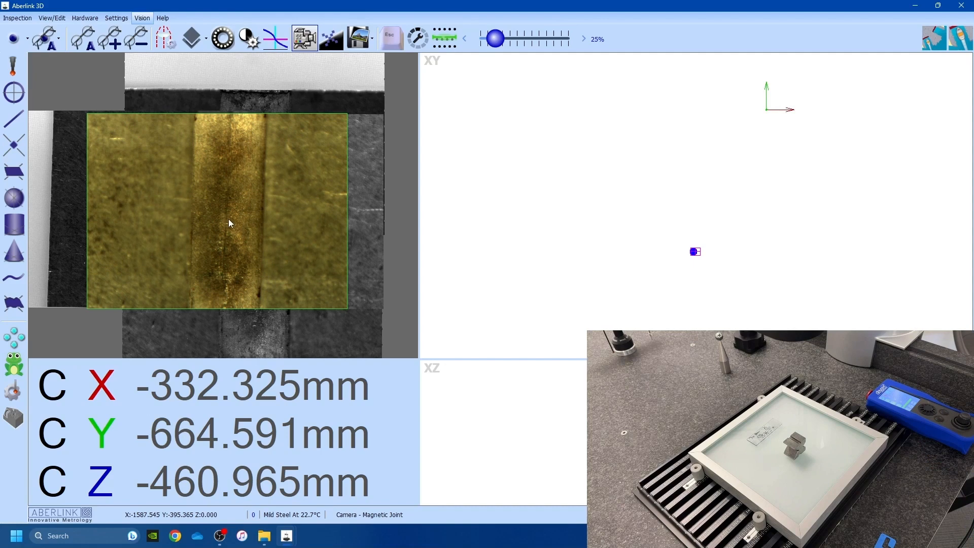
# - Measure a Focus point over a dragged-out area in the block's central groove, accept it, and dimension it against the first point in XZ
pyautogui.moveTo(229, 223); pyautogui.dragTo(255, 295)
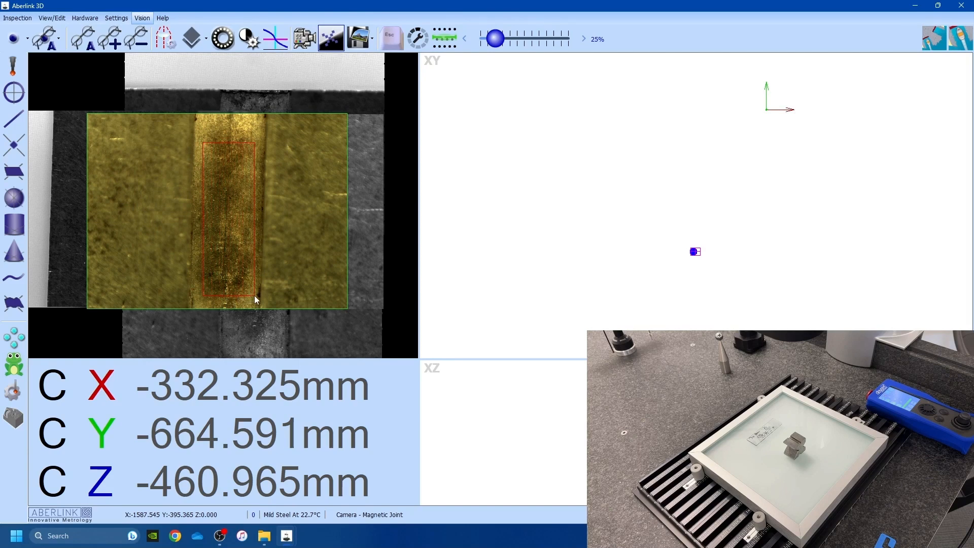
pyautogui.click(254, 295)
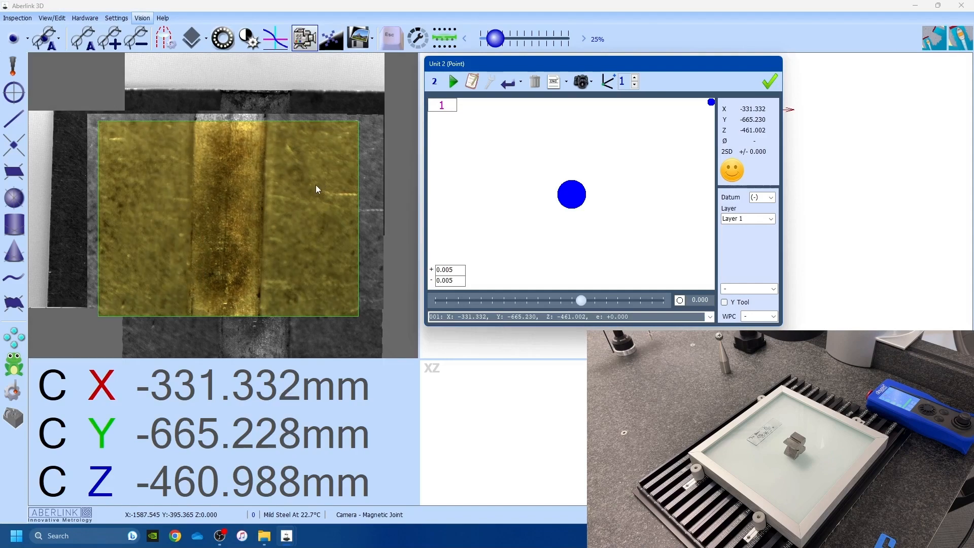
pyautogui.click(770, 81)
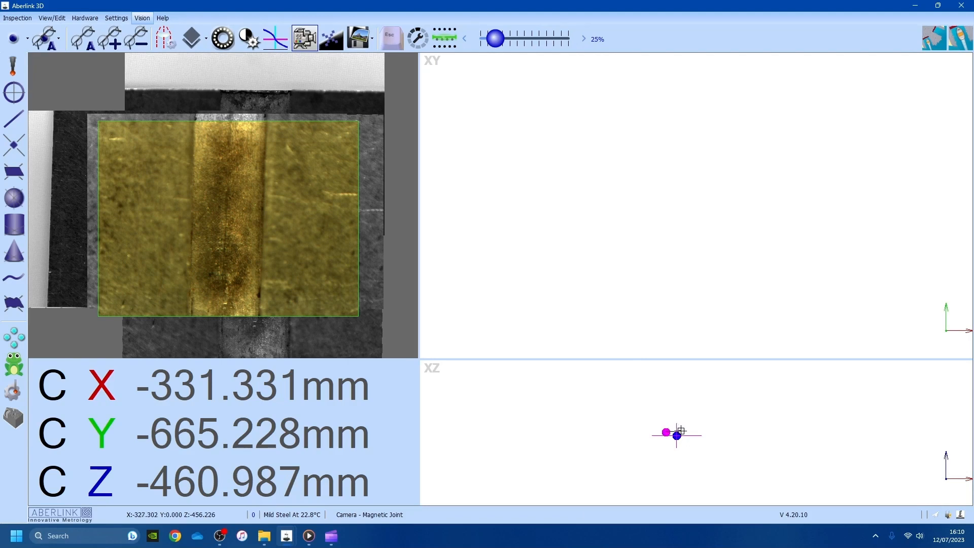
pyautogui.rightClick(655, 450)
pyautogui.click(663, 449)
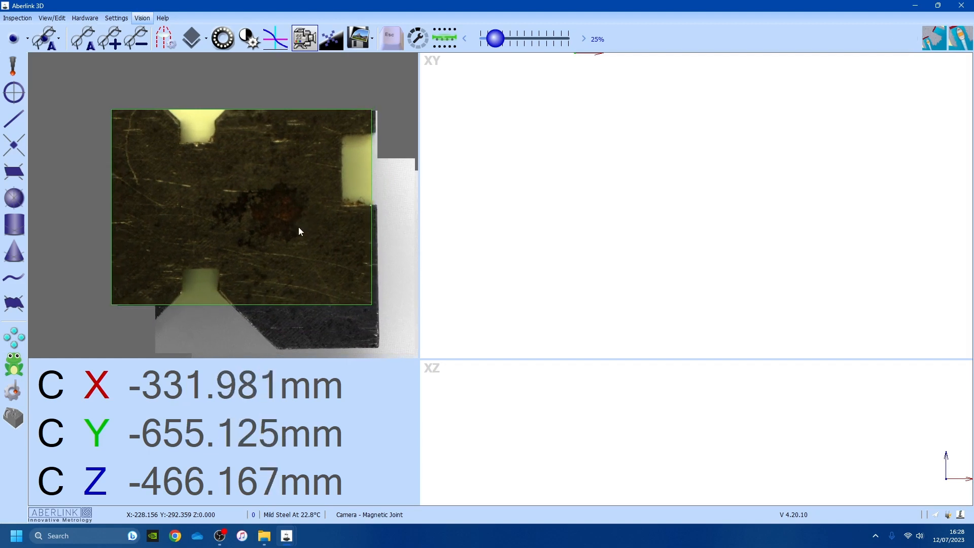
# - View the file types offered for saving the camera image, and close the save dialog without saving
pyautogui.click(365, 44)
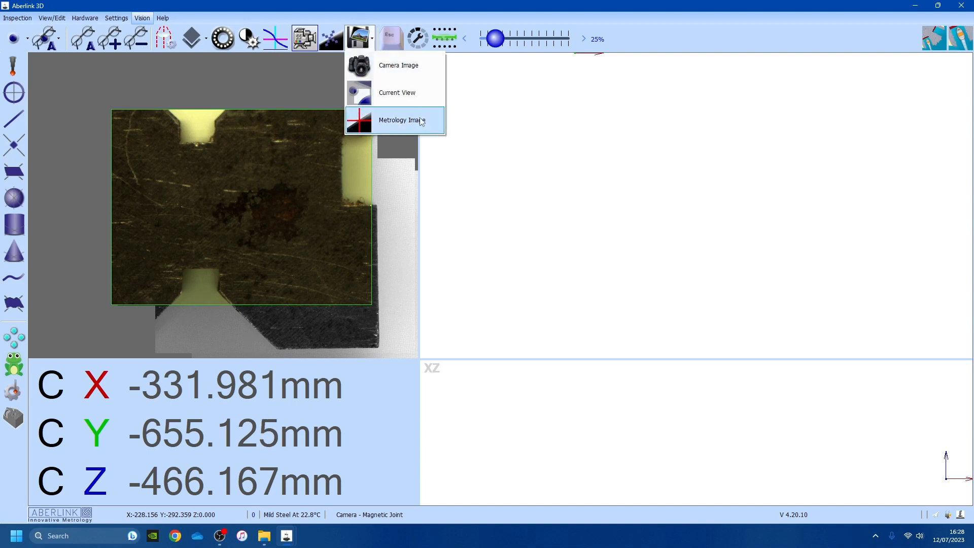
pyautogui.click(396, 68)
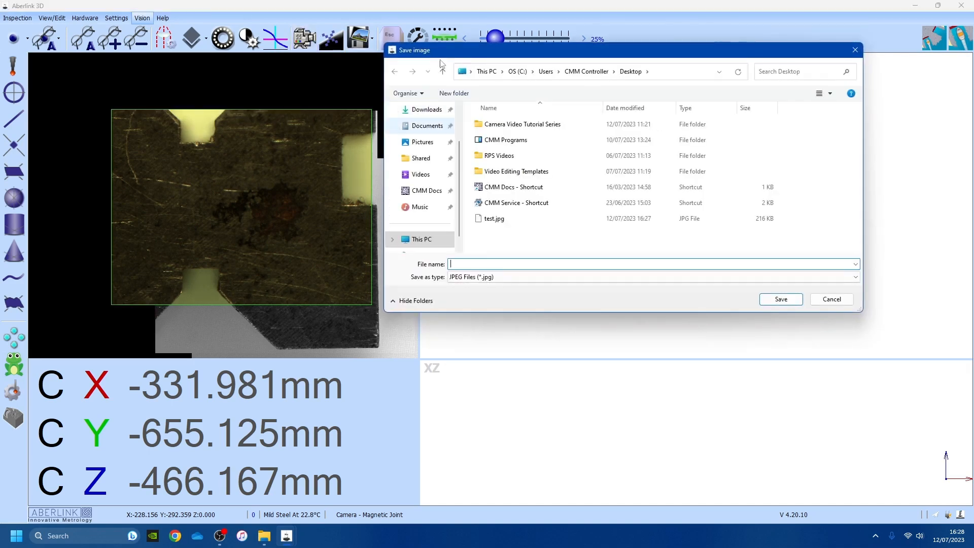
pyautogui.moveTo(440, 51); pyautogui.dragTo(473, 25)
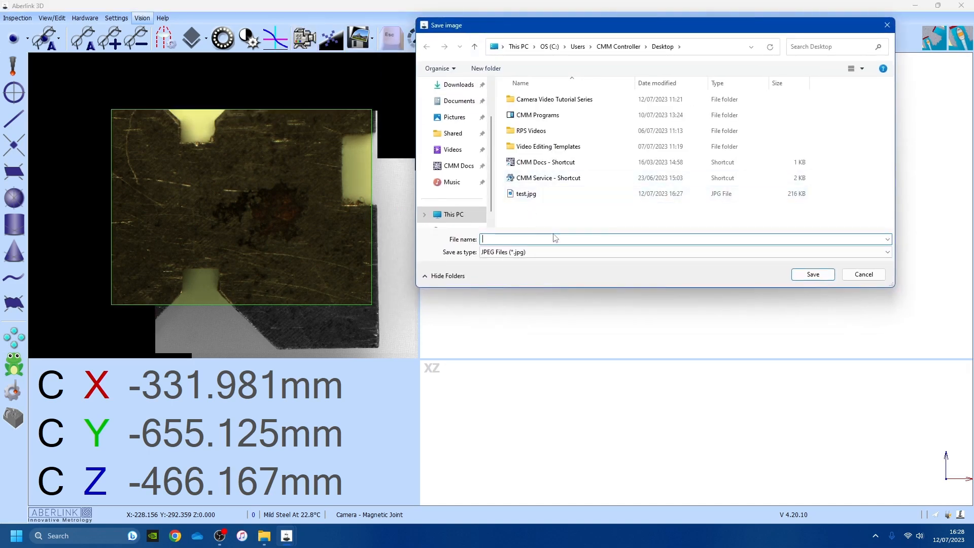
pyautogui.click(508, 254)
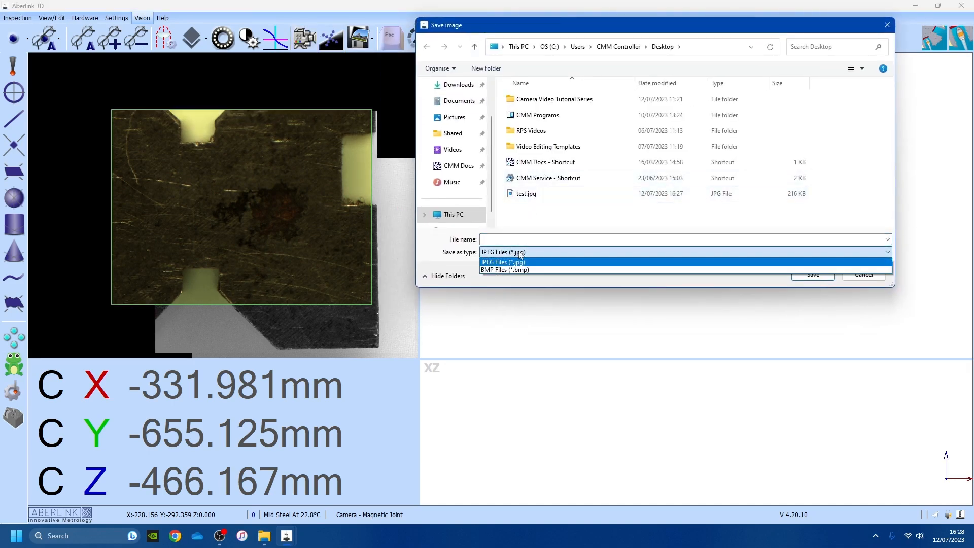
pyautogui.click(515, 239)
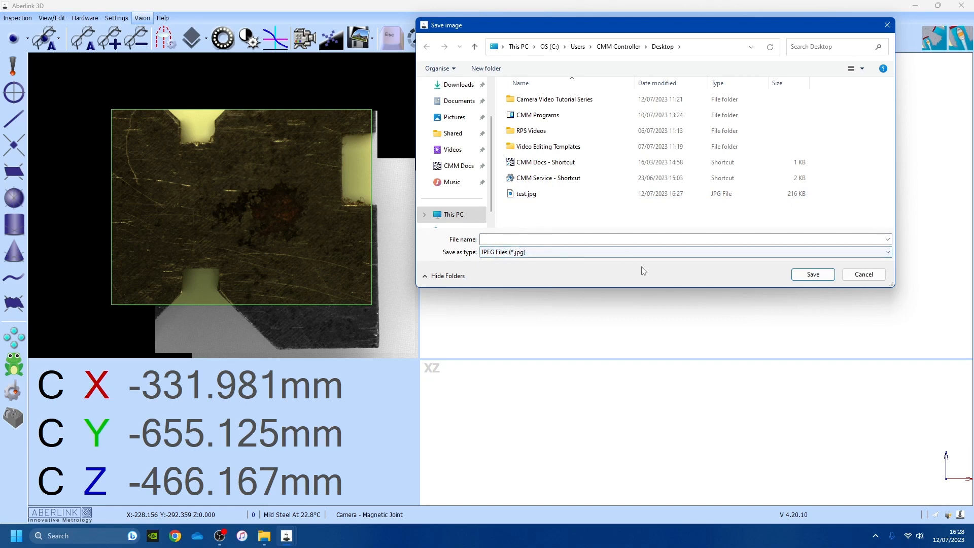
pyautogui.click(862, 276)
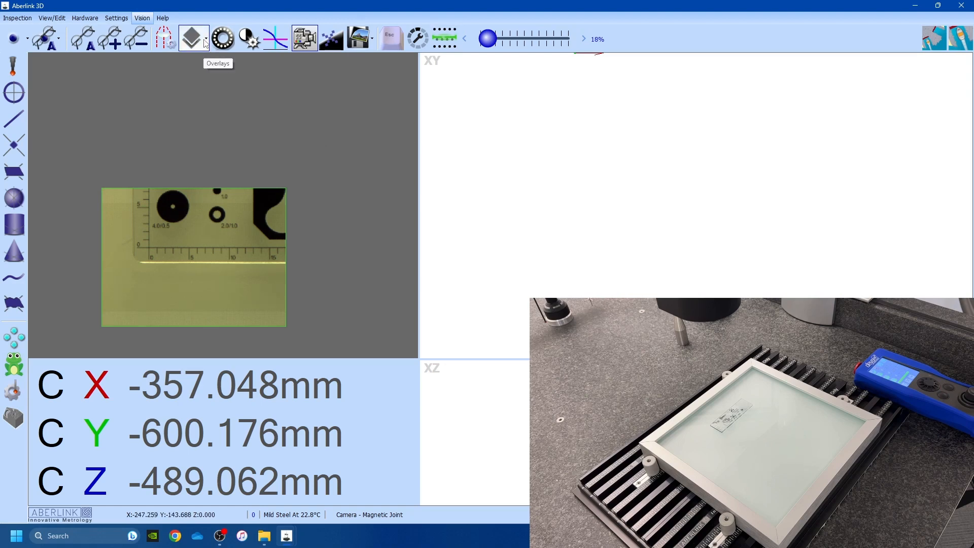
pyautogui.click(205, 43)
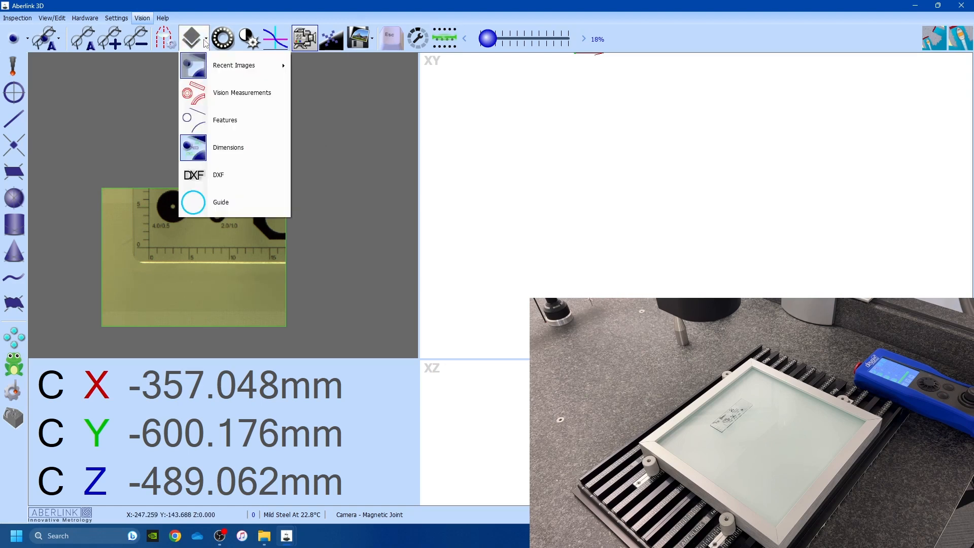
pyautogui.moveTo(213, 70)
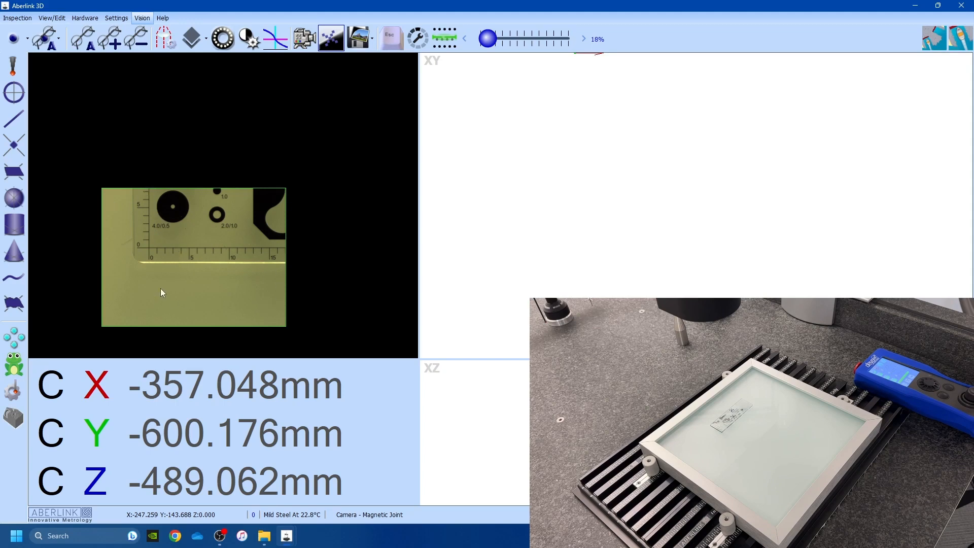
# - Scan a rectangular area covering the whole calibration plate into one stitched image, and end the scan mode
pyautogui.scroll(-3, 164, 283)
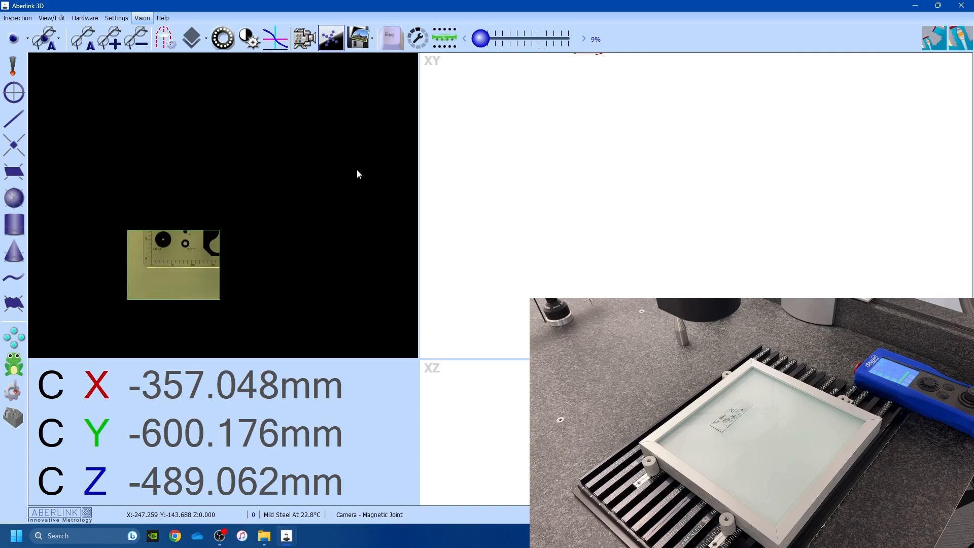
pyautogui.click(446, 40)
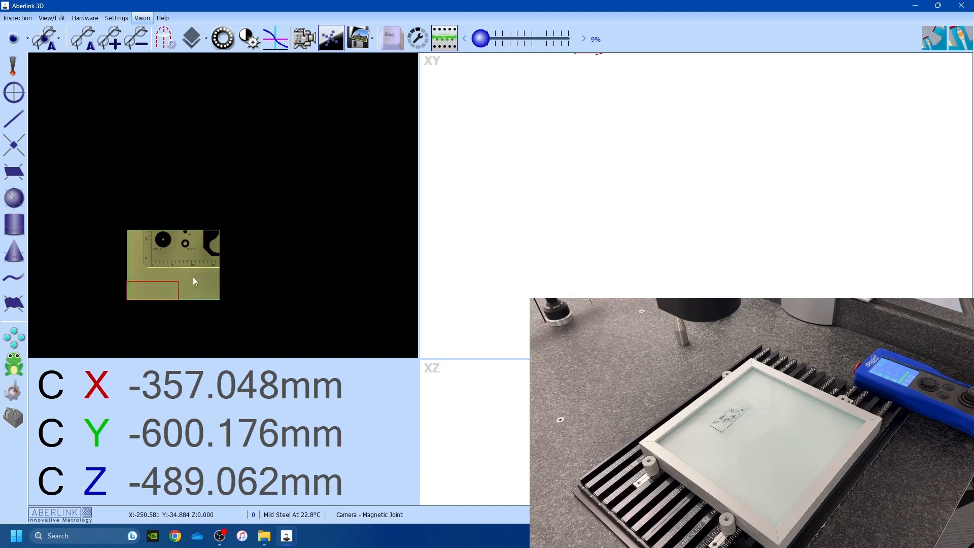
pyautogui.moveTo(194, 280); pyautogui.dragTo(394, 150)
pyautogui.scroll(-2, 248, 167)
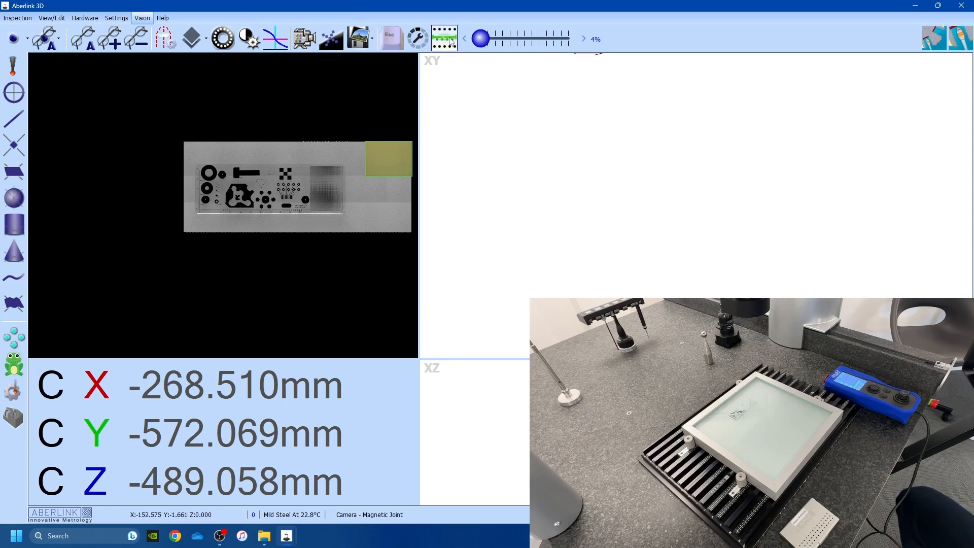
pyautogui.click(446, 40)
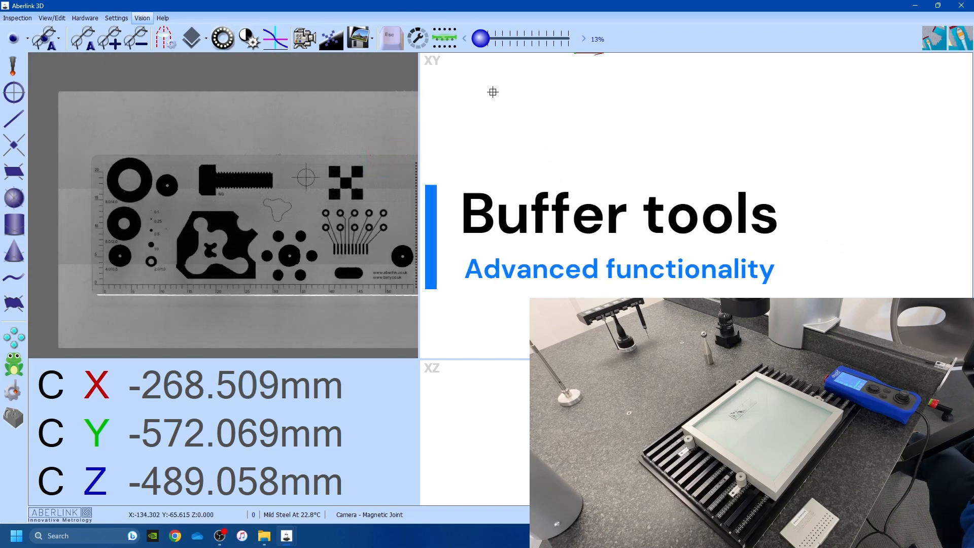
# - Turn on tool buffering, choose the edge detection and circle tools, and place a circle tool around the plate's largest ring
pyautogui.click(421, 45)
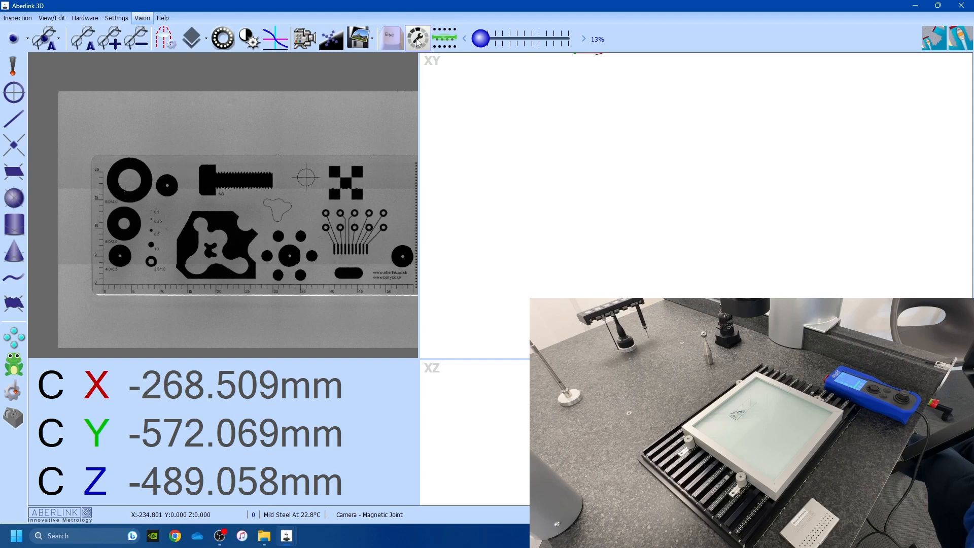
pyautogui.click(51, 39)
pyautogui.click(62, 67)
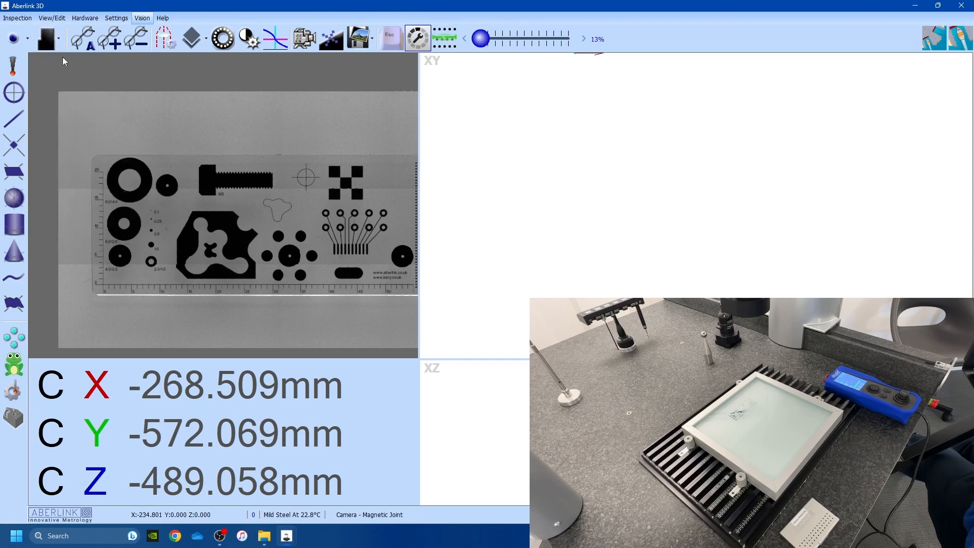
pyautogui.click(28, 39)
pyautogui.click(46, 92)
pyautogui.moveTo(107, 185); pyautogui.dragTo(149, 189)
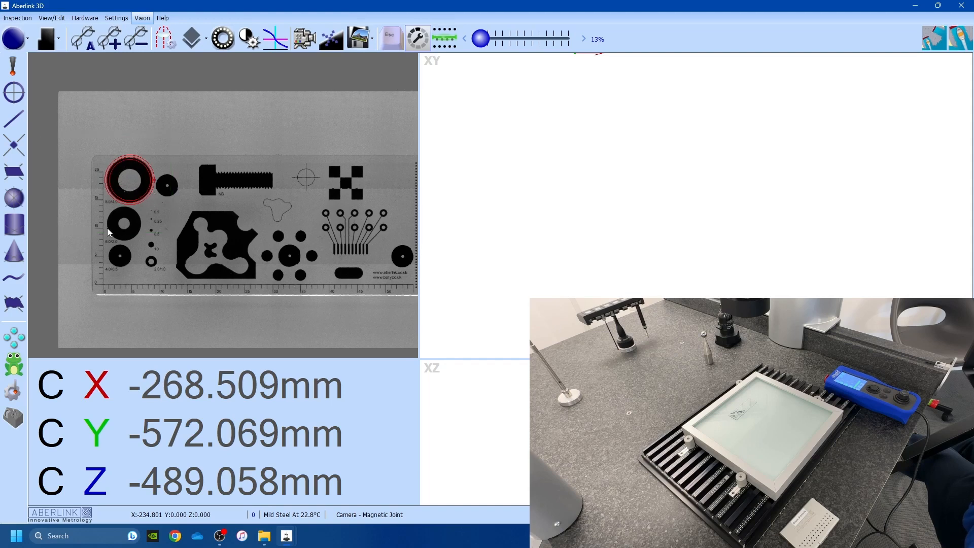
# - Buffer circle tools around the outer edges of the two smaller rings below the largest one
pyautogui.moveTo(107, 227); pyautogui.dragTo(130, 226)
pyautogui.click(139, 233)
pyautogui.click(138, 237)
pyautogui.click(111, 263)
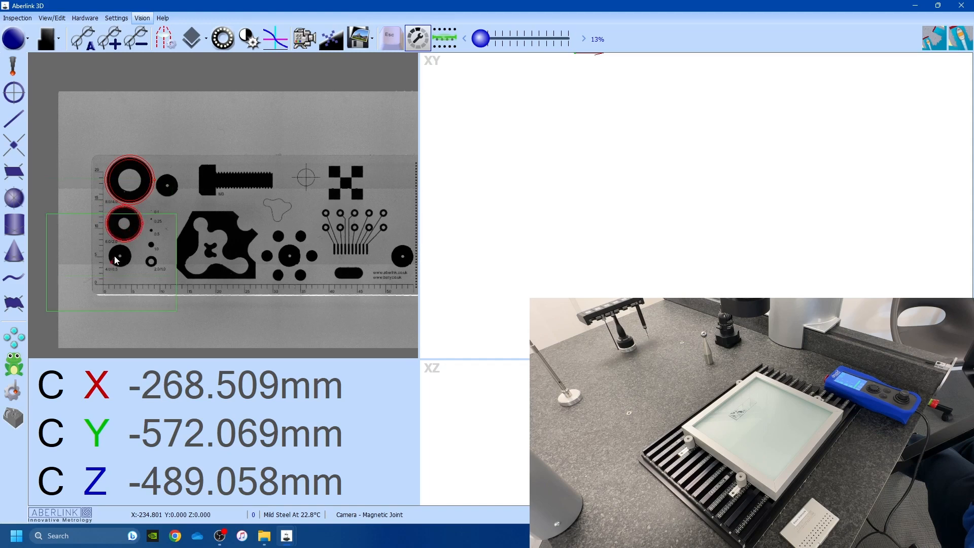
pyautogui.moveTo(116, 249); pyautogui.dragTo(130, 260)
pyautogui.click(130, 257)
pyautogui.click(133, 260)
# - Switch to the line tool and buffer lines along the upper and lower straight edges of the irregular black shape
pyautogui.click(27, 39)
pyautogui.click(51, 120)
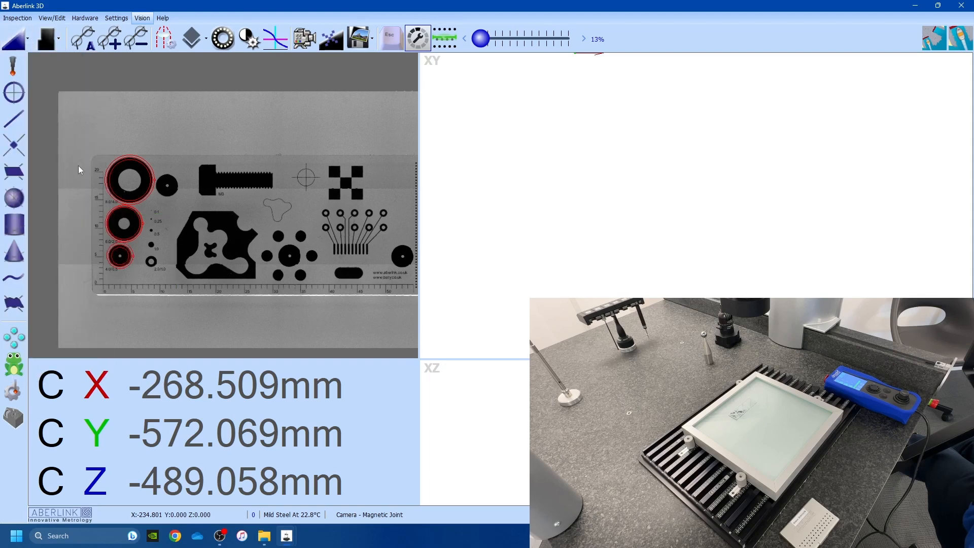
pyautogui.moveTo(196, 212); pyautogui.dragTo(229, 212)
pyautogui.click(230, 212)
pyautogui.moveTo(192, 279); pyautogui.dragTo(244, 280)
pyautogui.click(250, 278)
# - Run the buffered circle and line tools, and accept the last measured line
pyautogui.click(421, 40)
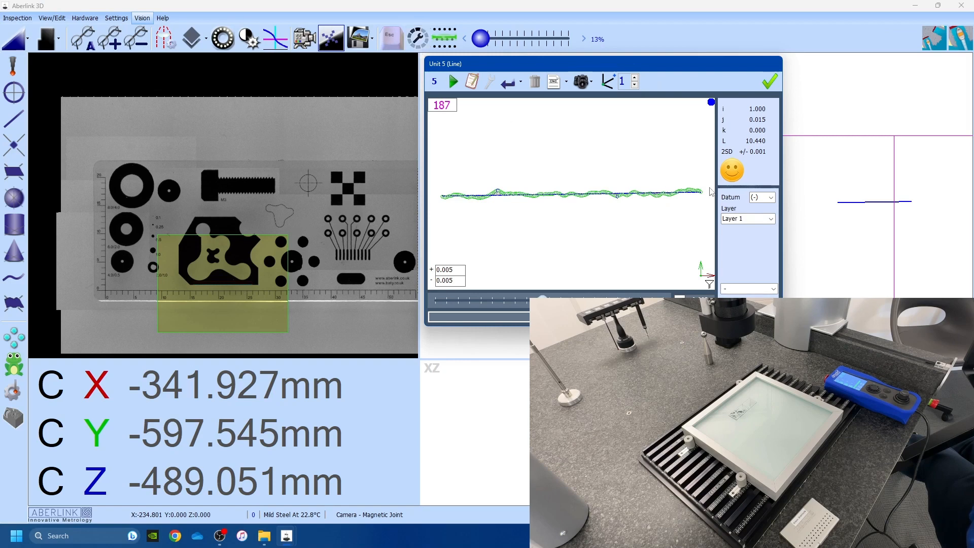
pyautogui.click(767, 81)
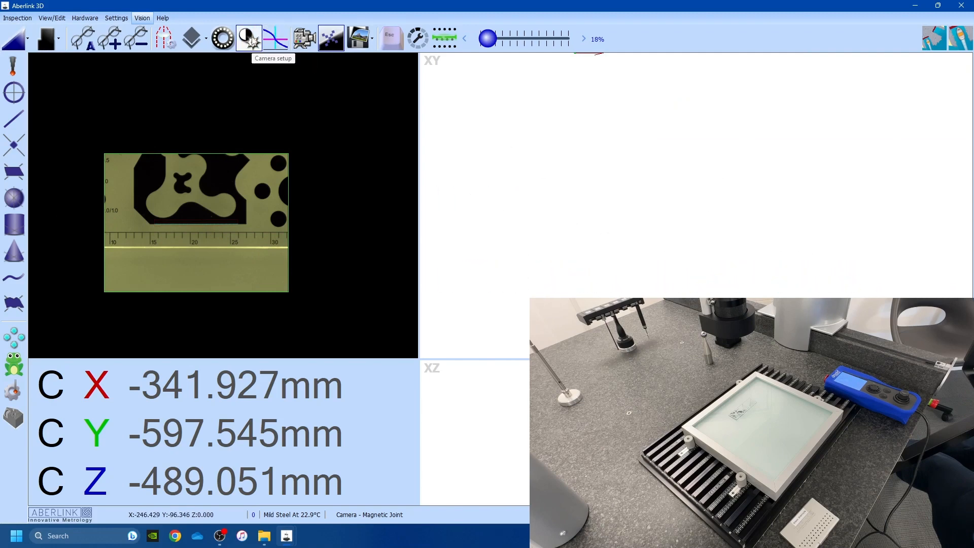
# - Review the camera setup's image settings and Auto options, and close the dialog
pyautogui.click(276, 43)
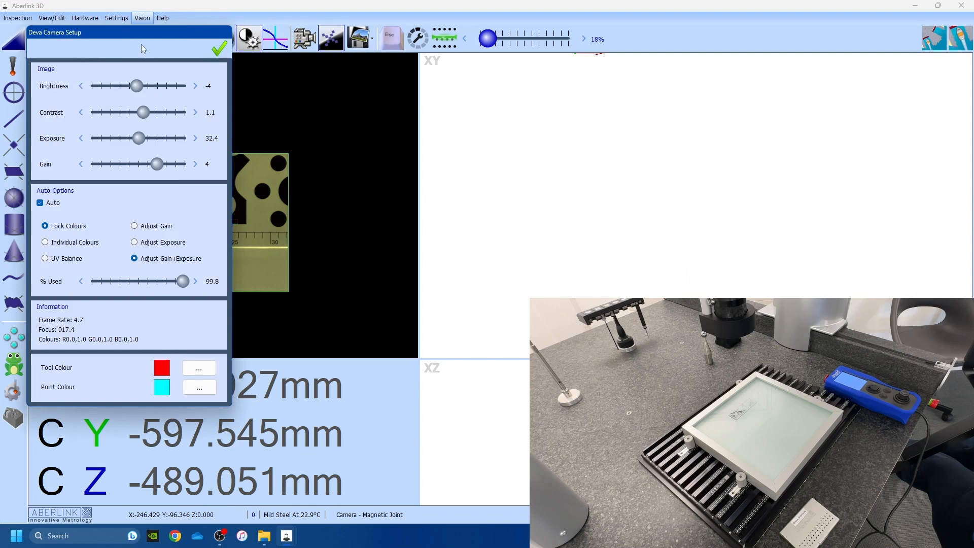
pyautogui.moveTo(141, 44); pyautogui.dragTo(128, 26)
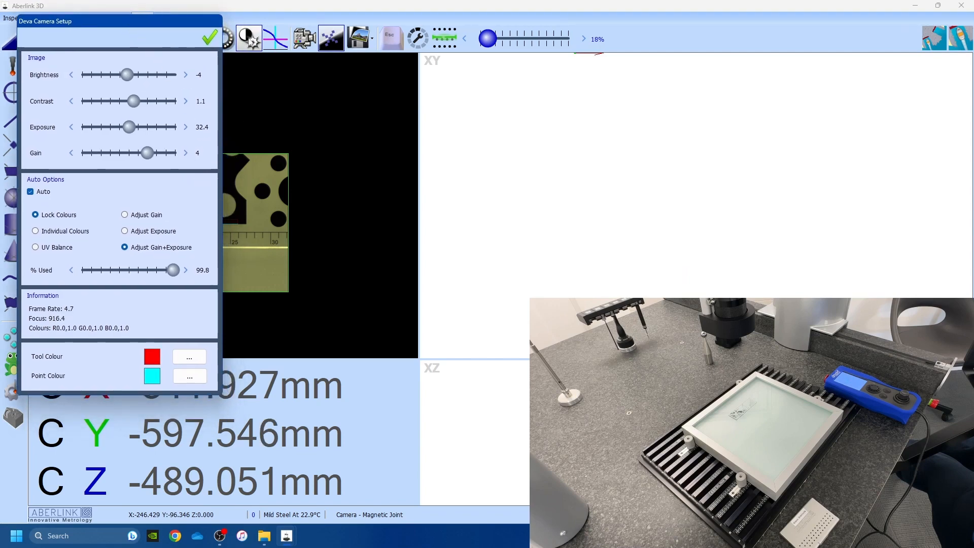
pyautogui.click(30, 192)
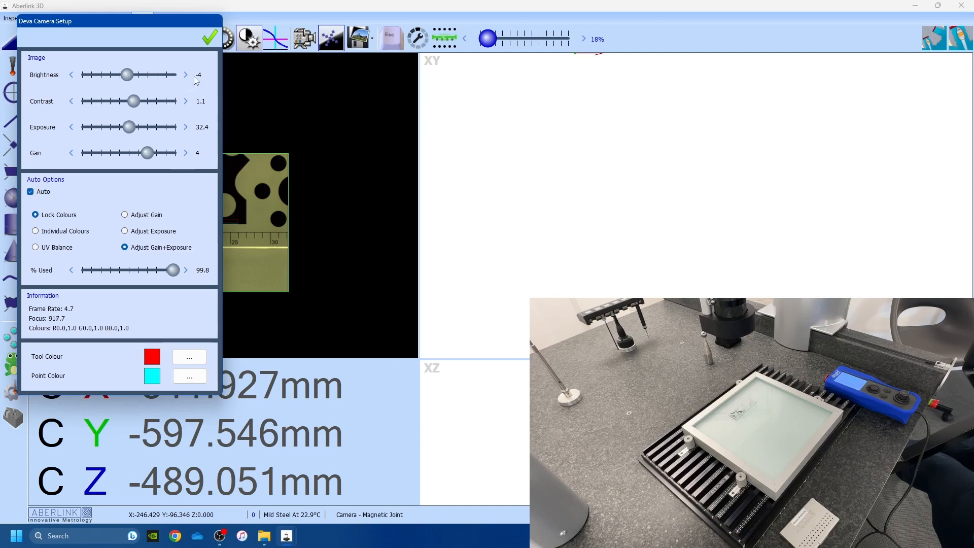
pyautogui.click(210, 37)
# - Reset the edge detection properties to their defaults and accept them
pyautogui.click(276, 41)
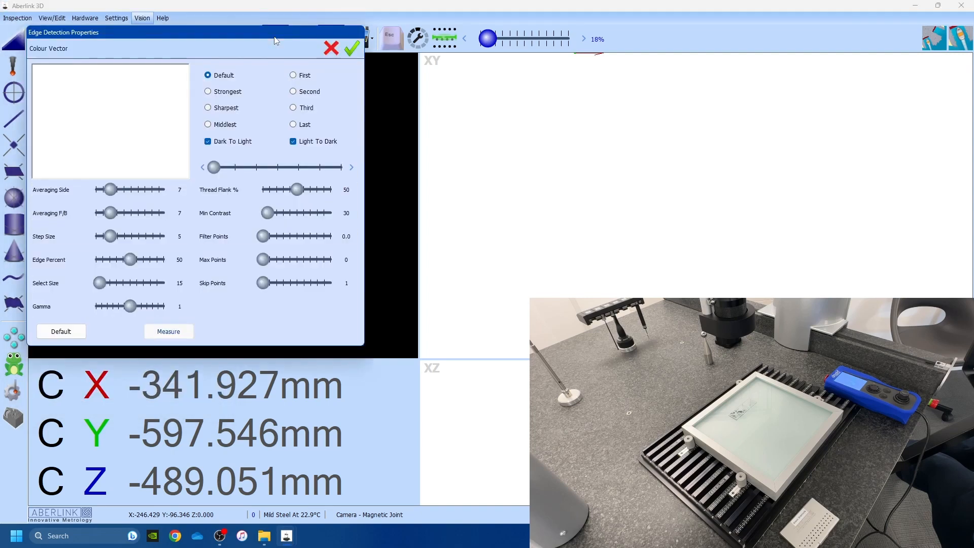
pyautogui.click(82, 332)
pyautogui.click(352, 48)
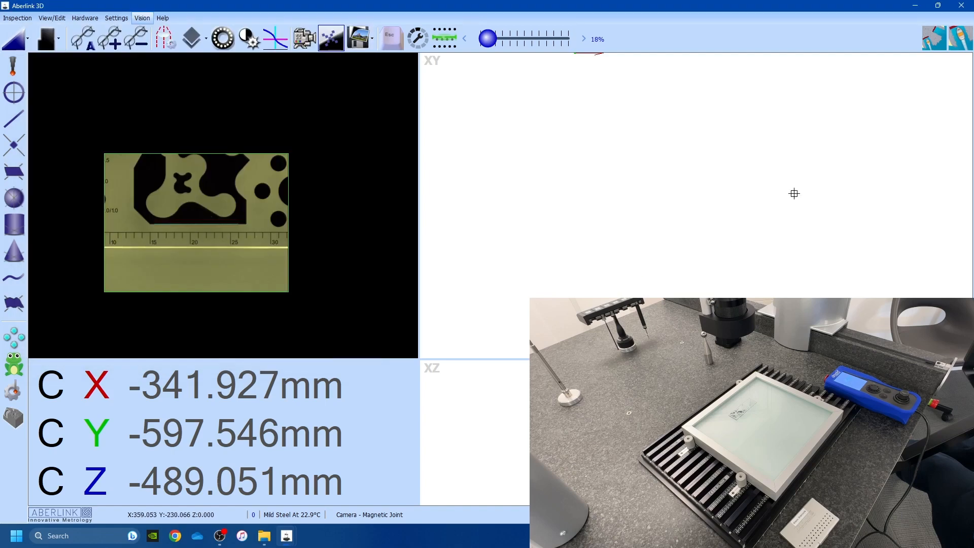